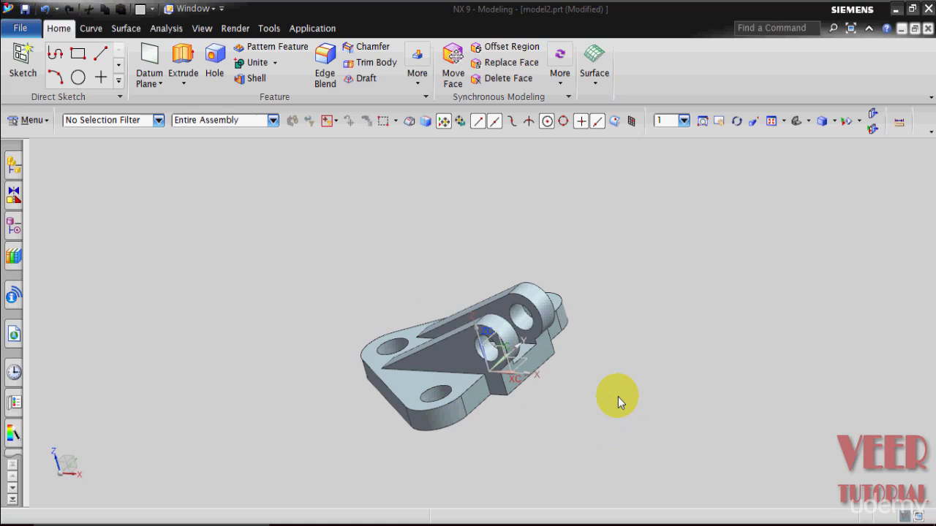
Examine the finished bracket model from several angles and its feature history.
{"action": "middle_click_drag", "start_coordinate": [617, 397], "coordinate": [619, 418]}
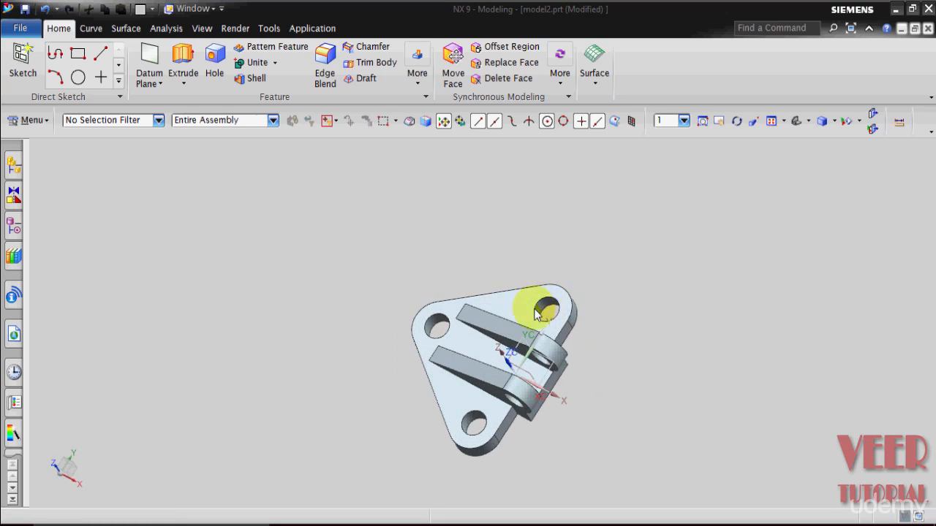
{"action": "middle_click_drag", "start_coordinate": [418, 334], "coordinate": [502, 450]}
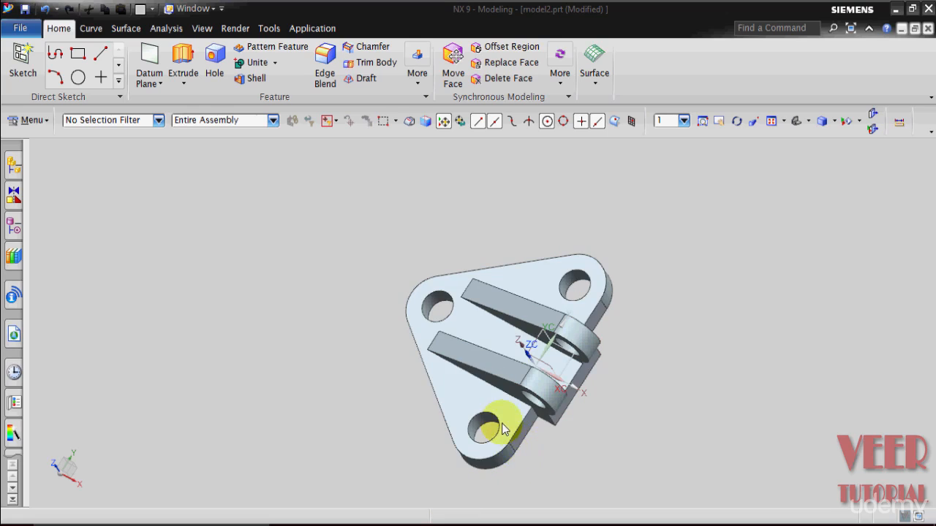
{"action": "mouse_move", "coordinate": [623, 400]}
{"action": "middle_mouse_down"}
{"action": "mouse_move", "coordinate": [637, 369]}
{"action": "mouse_move", "coordinate": [610, 393]}
{"action": "middle_mouse_up"}
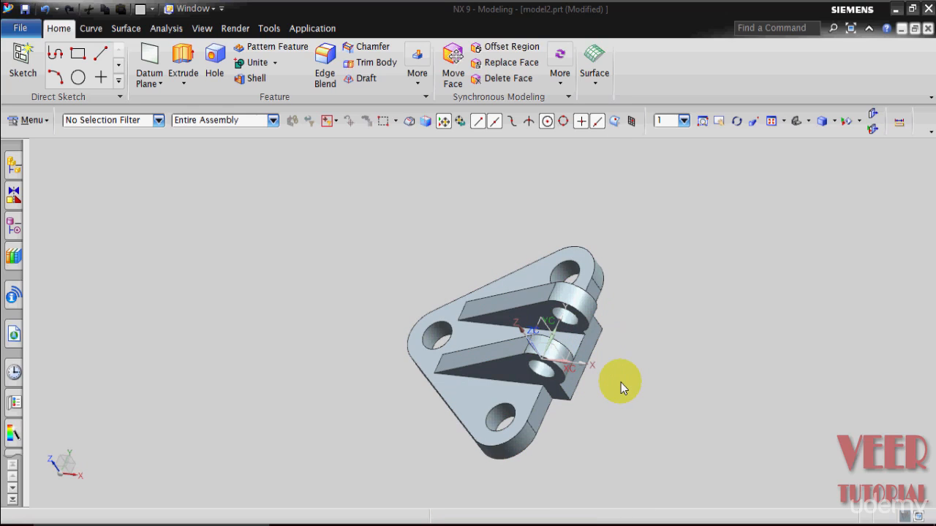
{"action": "left_click", "coordinate": [14, 231]}
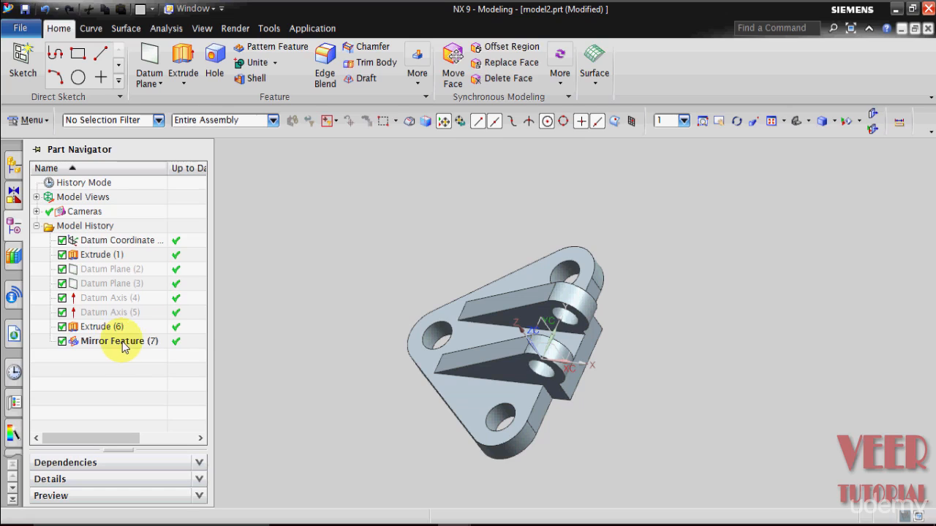
{"action": "left_click", "coordinate": [241, 328]}
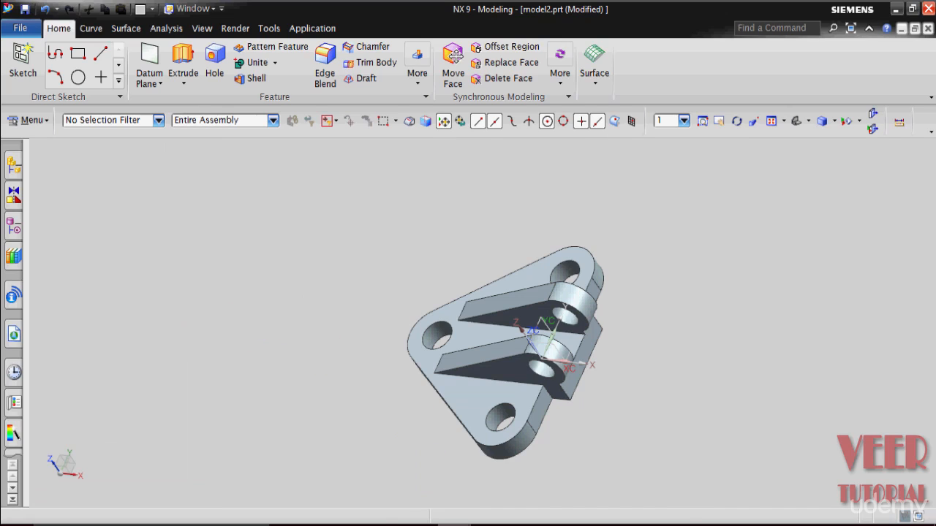
Review the bracket's dimensioned drawing views, then switch to the blank model1 part.
{"action": "left_click", "coordinate": [271, 412]}
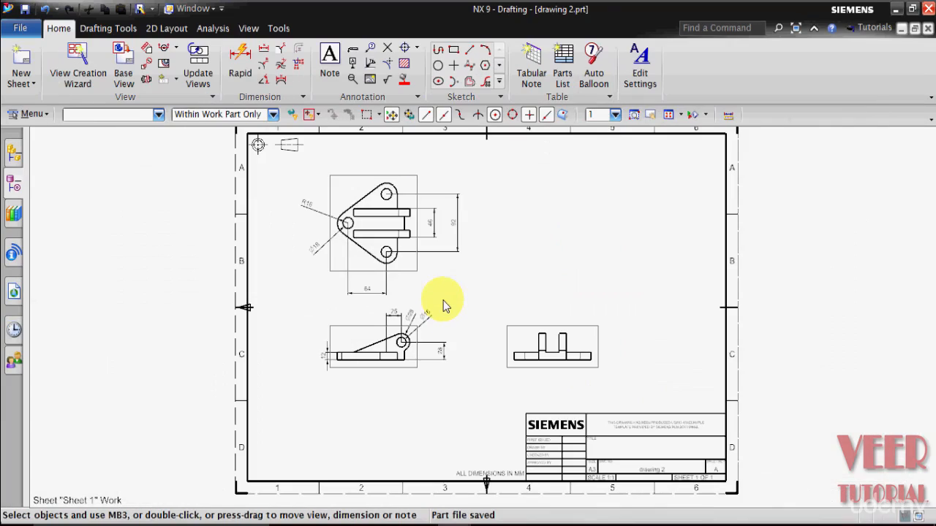
{"action": "scroll", "coordinate": [388, 193], "scroll_direction": "up", "scroll_amount": 2}
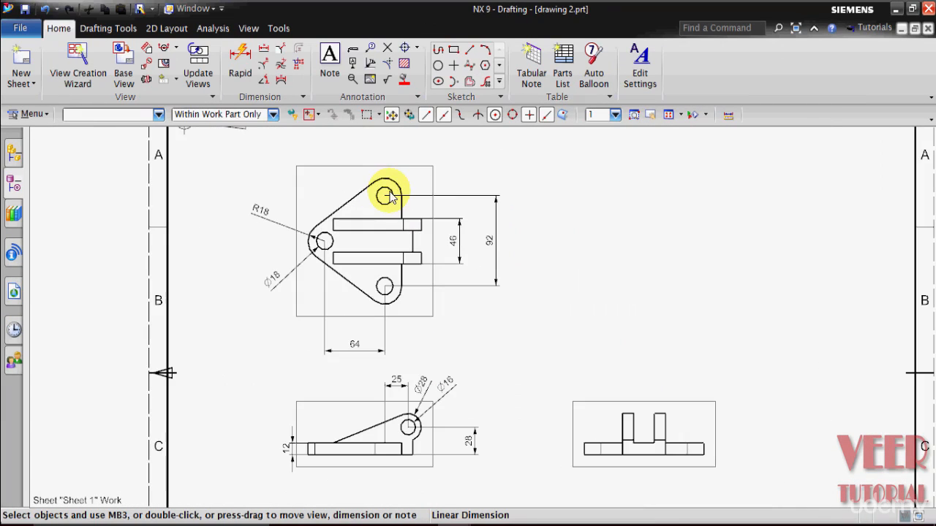
{"action": "left_click", "coordinate": [593, 453]}
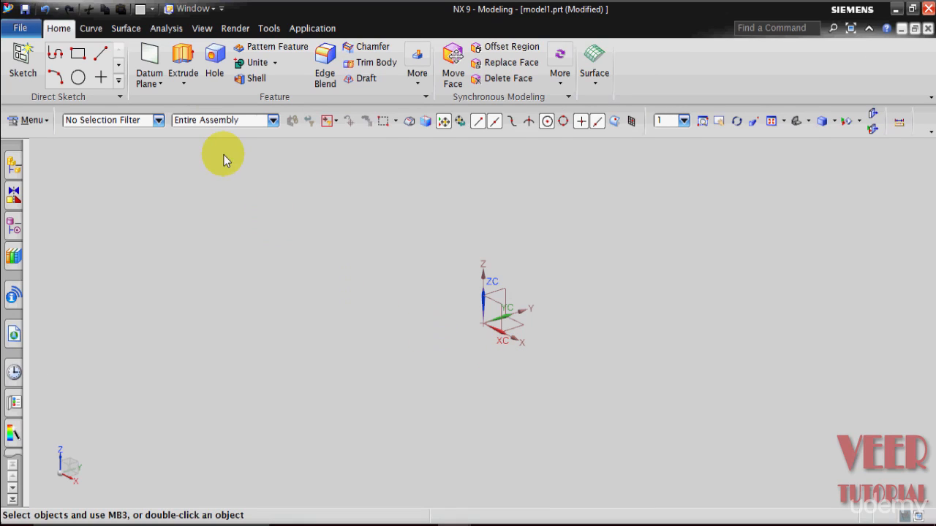
{"action": "mouse_move", "coordinate": [458, 524]}
{"action": "left_click", "coordinate": [430, 476]}
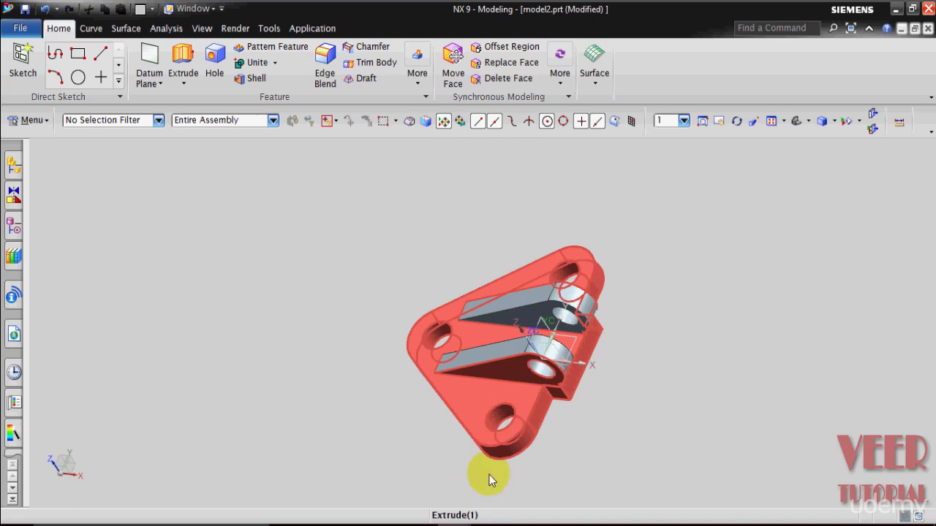
{"action": "mouse_move", "coordinate": [457, 524]}
{"action": "left_click", "coordinate": [542, 472]}
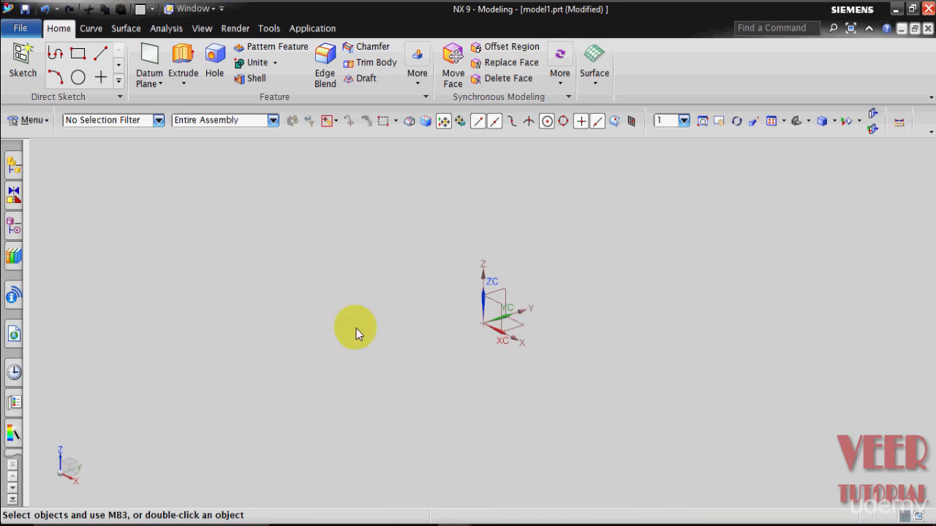
Start an Extrude and create its section sketch on the XY plane of the datum coordinate system.
{"action": "left_click", "coordinate": [187, 85]}
{"action": "left_click", "coordinate": [206, 98]}
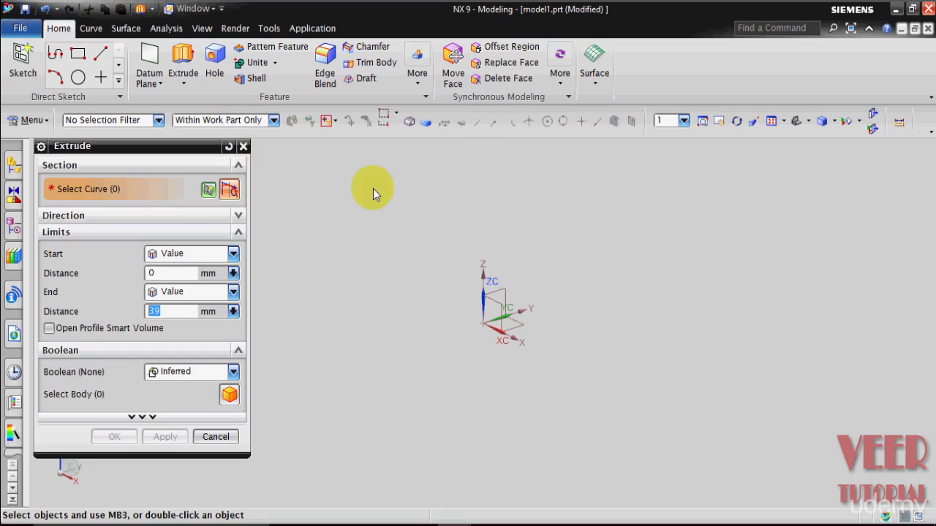
{"action": "left_click", "coordinate": [208, 191]}
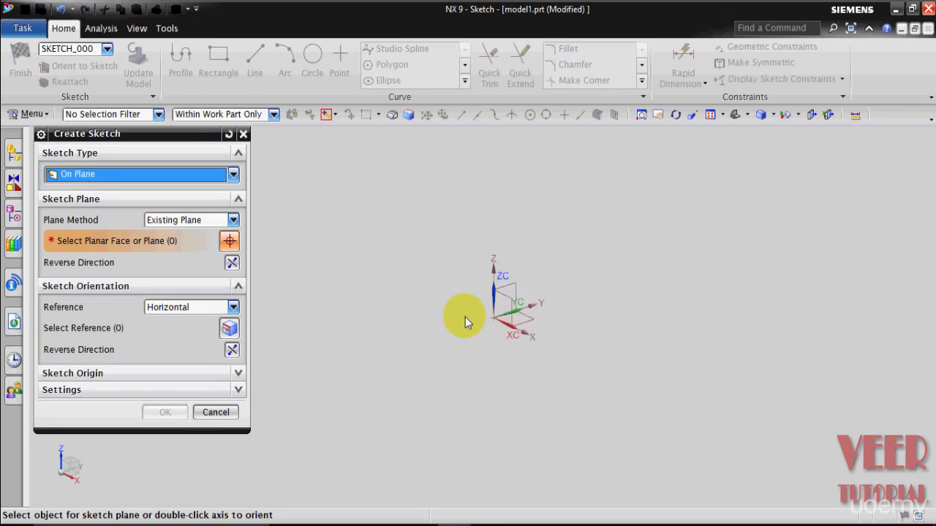
{"action": "left_click", "coordinate": [539, 328]}
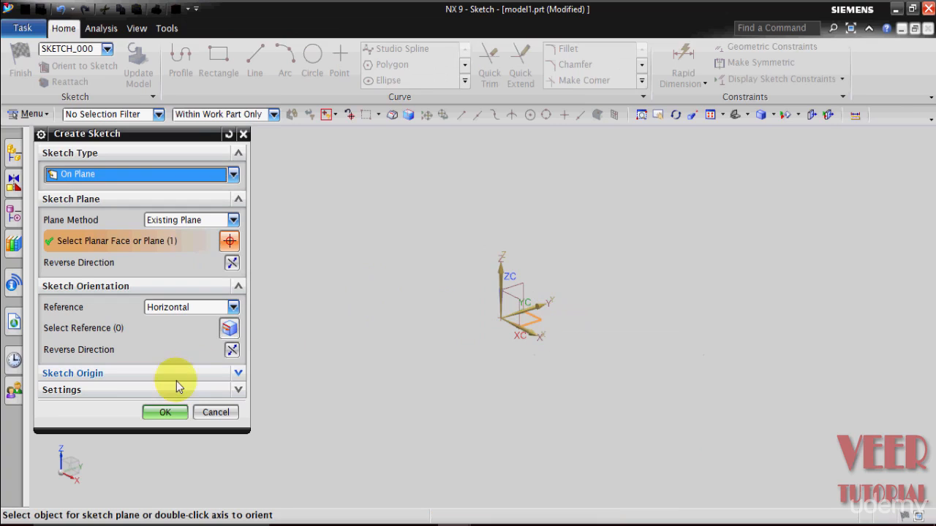
{"action": "left_click", "coordinate": [165, 414]}
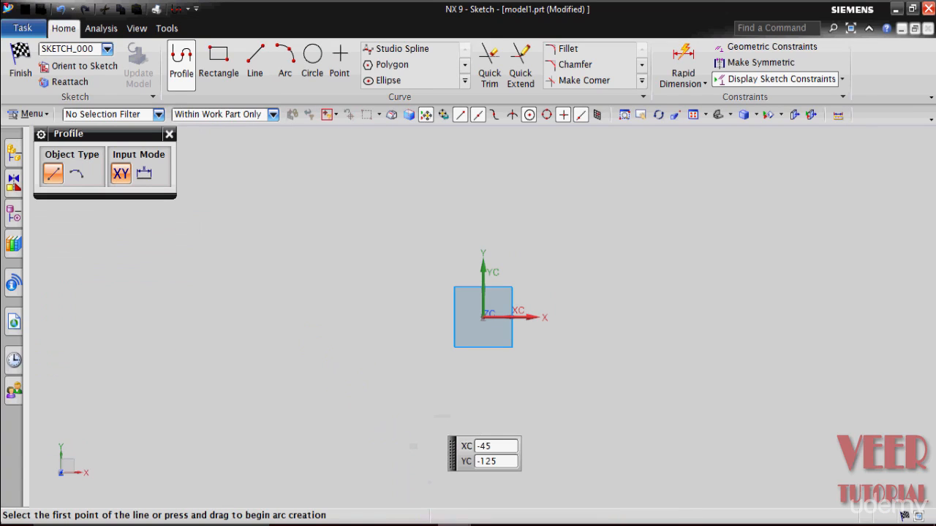
Review the top view dimensions on the drawing and save the drawing, then return to the sketch.
{"action": "mouse_move", "coordinate": [453, 523]}
{"action": "left_click", "coordinate": [307, 486]}
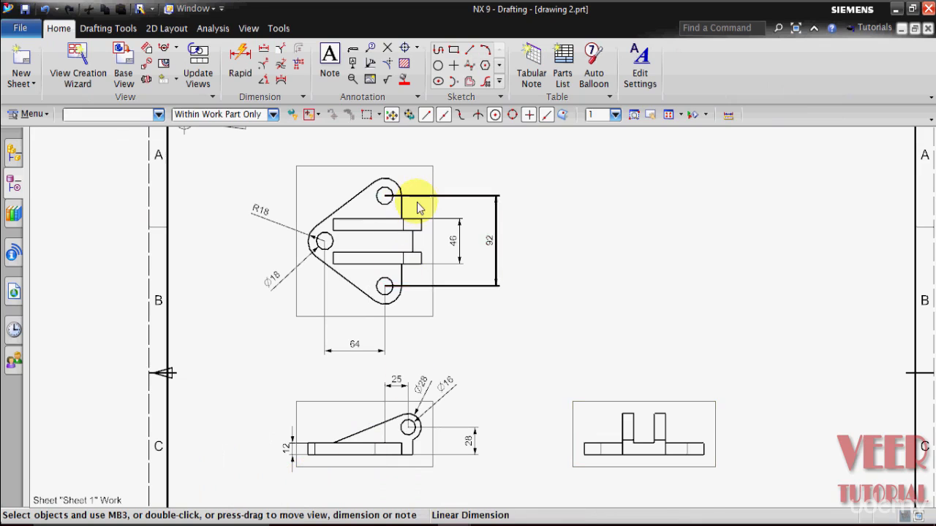
{"action": "scroll", "coordinate": [418, 202], "scroll_direction": "up", "scroll_amount": 2}
{"action": "key", "text": "ctrl+s"}
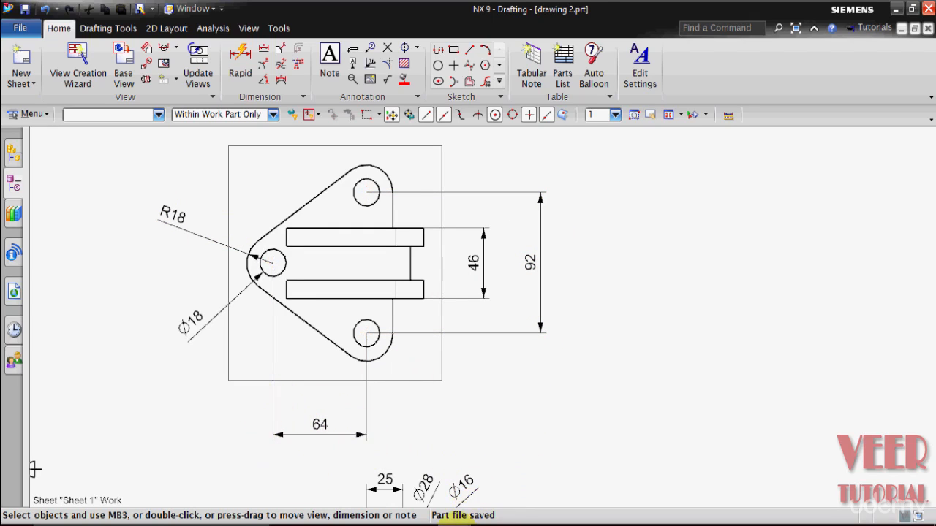
{"action": "mouse_move", "coordinate": [476, 520]}
{"action": "left_click", "coordinate": [564, 453]}
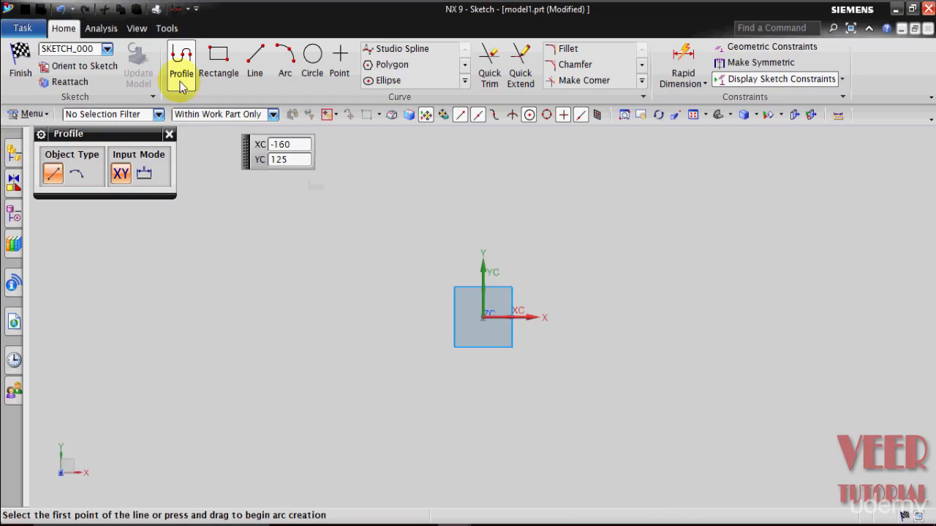
Draw a vertical line about 190 mm long to the left of the origin.
{"action": "left_click", "coordinate": [257, 62]}
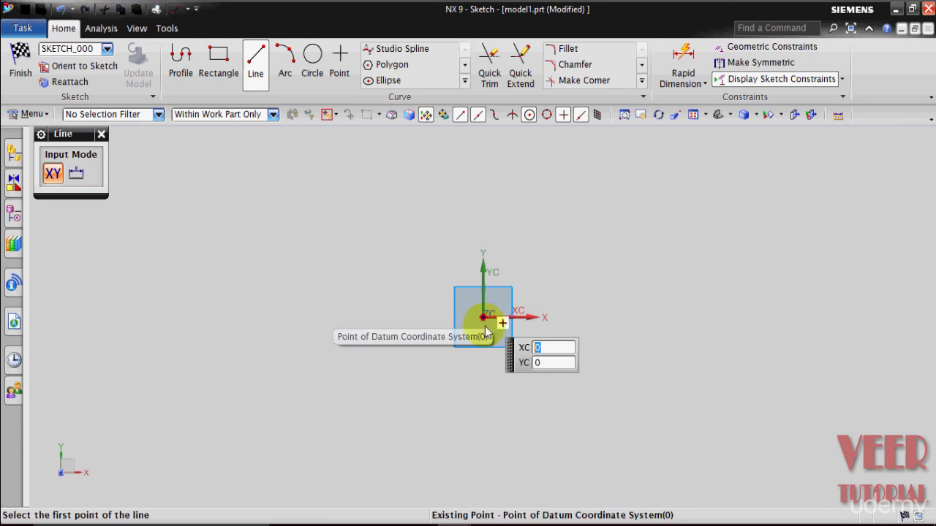
{"action": "left_click", "coordinate": [425, 174]}
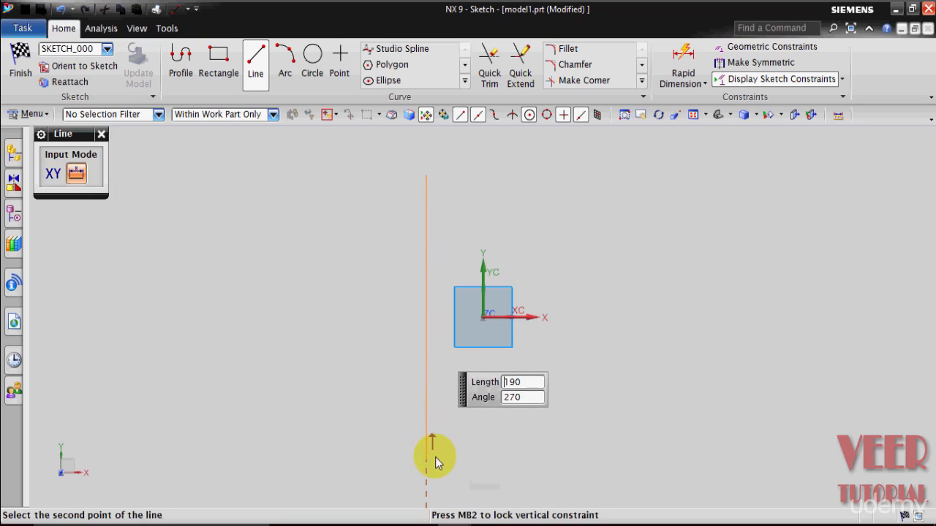
{"action": "left_click", "coordinate": [435, 459]}
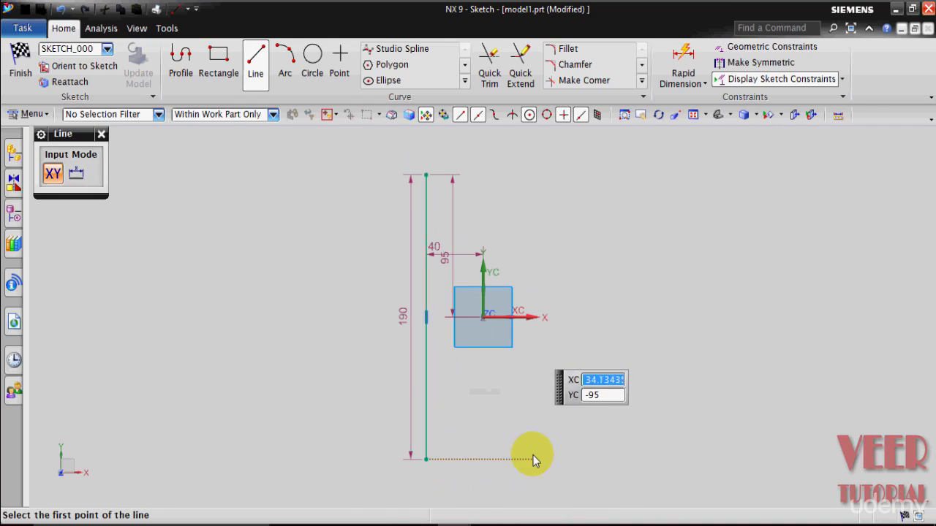
{"action": "key", "text": "Escape"}
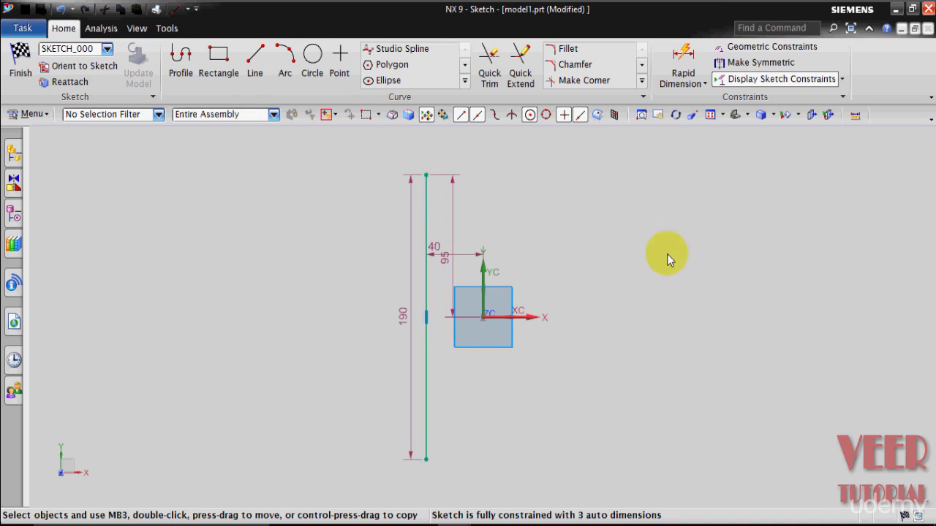
Constrain the vertical line to pass through the sketch origin and convert it to a reference line.
{"action": "left_click", "coordinate": [753, 46]}
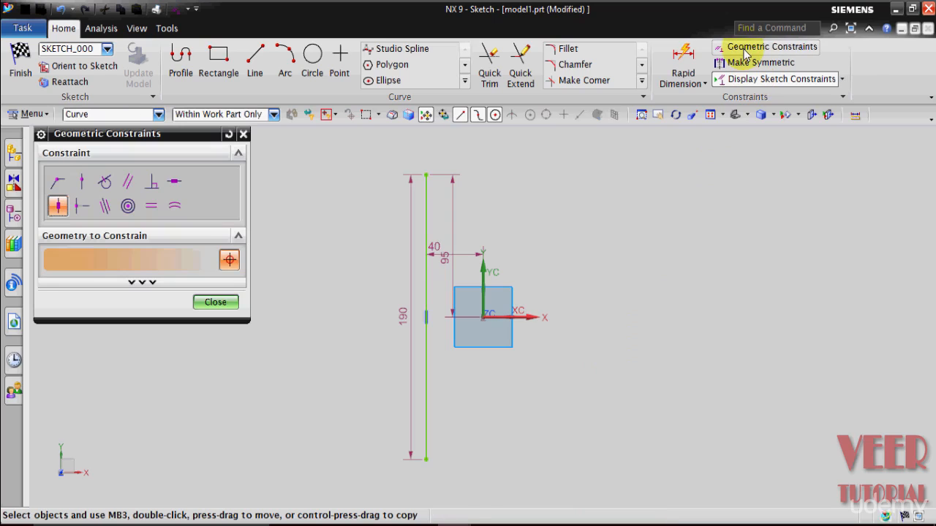
{"action": "left_click", "coordinate": [82, 182]}
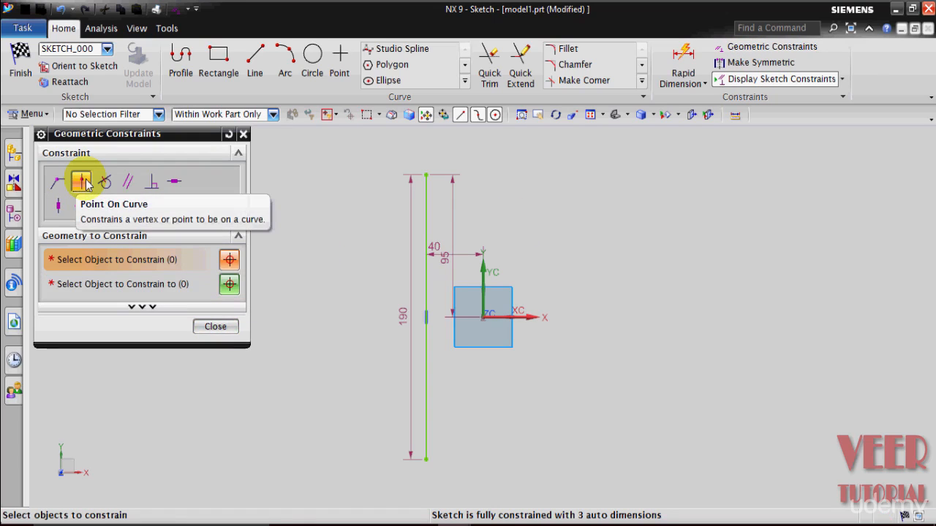
{"action": "left_click", "coordinate": [429, 298]}
{"action": "left_click", "coordinate": [152, 290]}
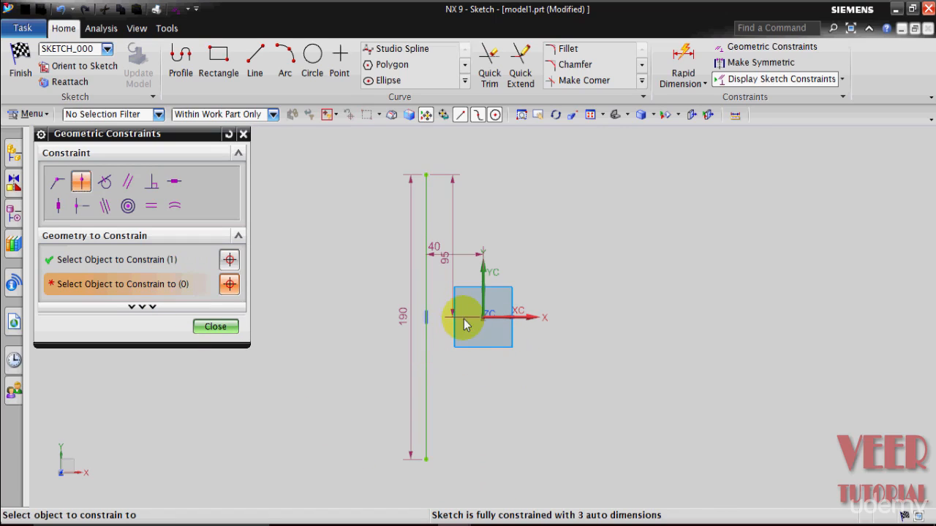
{"action": "left_click", "coordinate": [483, 324]}
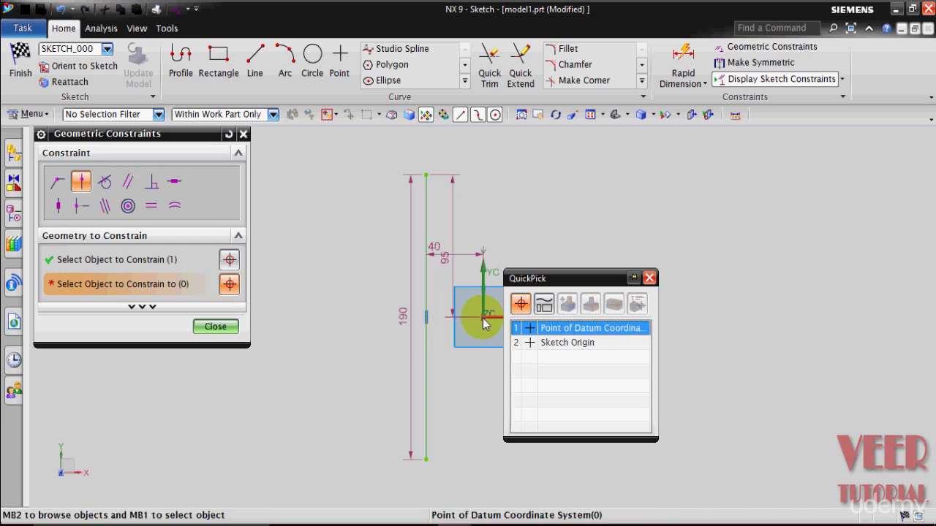
{"action": "left_click", "coordinate": [571, 344]}
{"action": "left_click", "coordinate": [217, 328]}
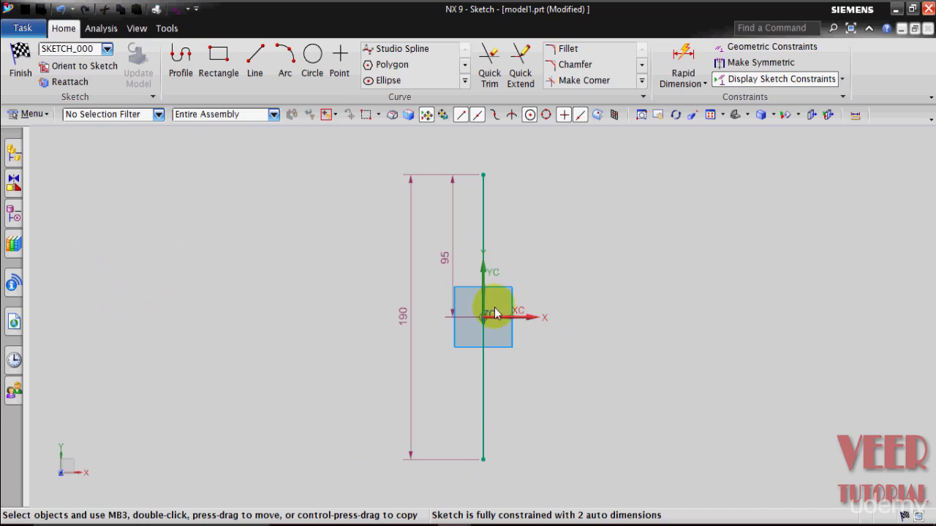
{"action": "right_click", "coordinate": [485, 239]}
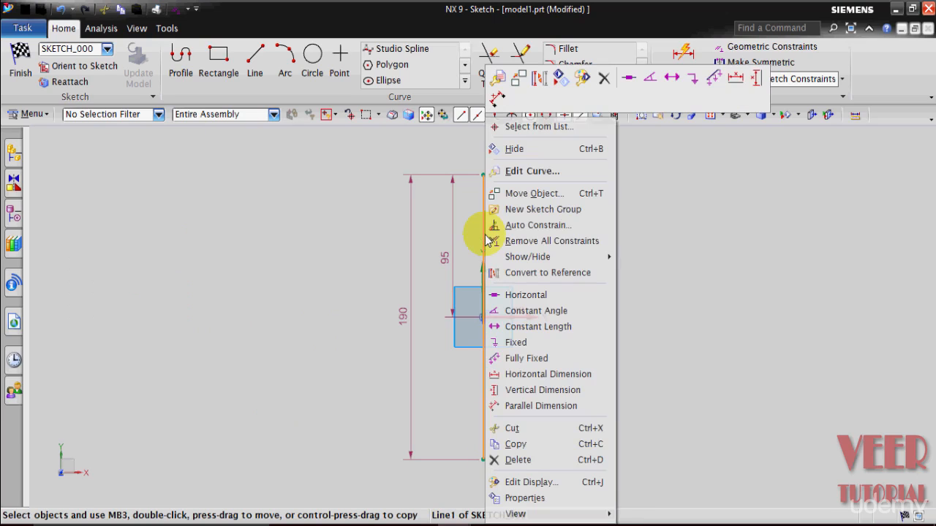
{"action": "left_click", "coordinate": [561, 274]}
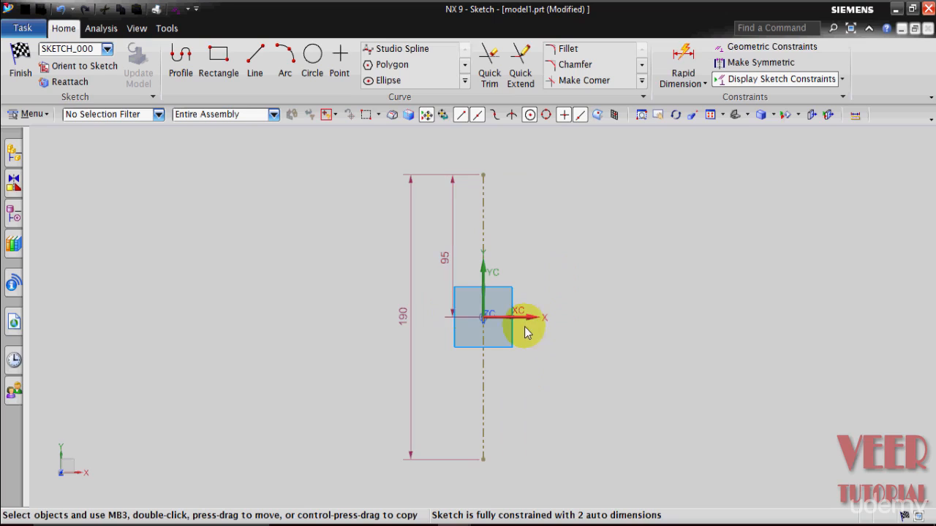
Draw a horizontal line about 159 mm long leftward from the sketch origin and convert it to reference.
{"action": "left_click", "coordinate": [258, 66]}
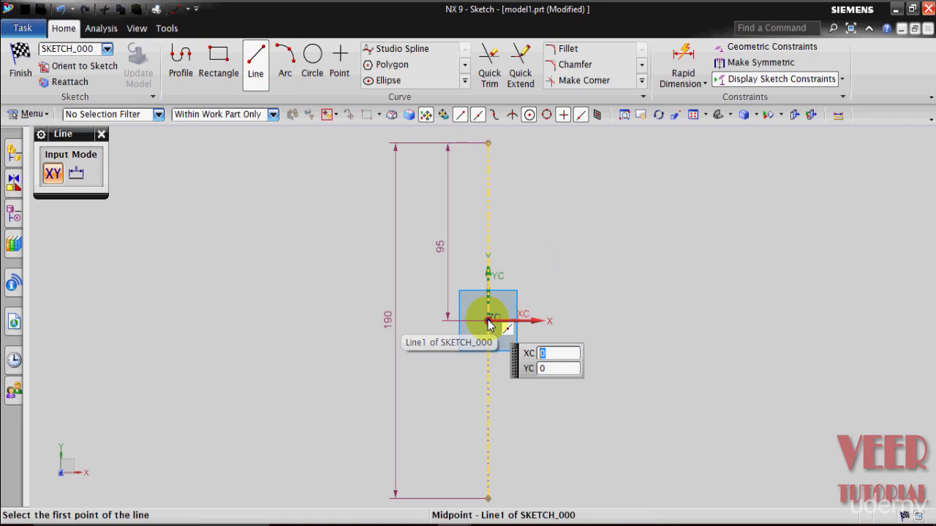
{"action": "left_click", "coordinate": [488, 324]}
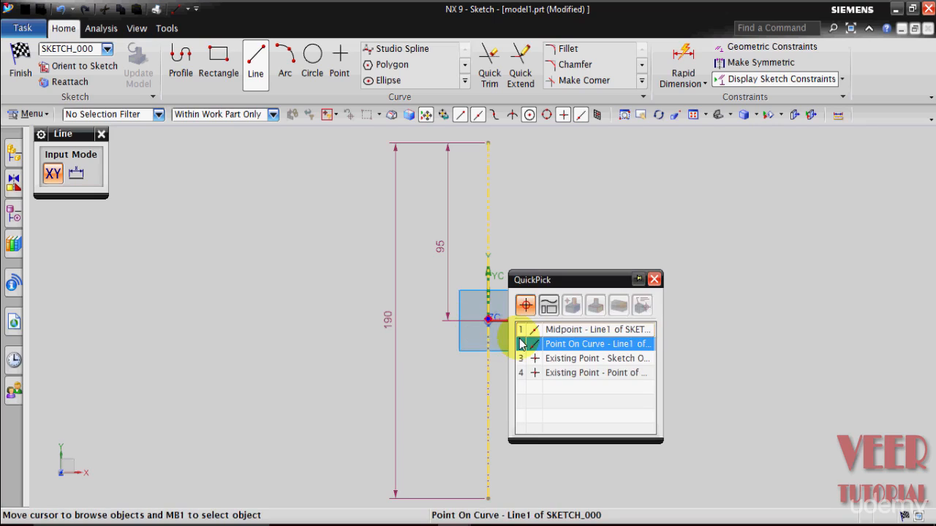
{"action": "left_click", "coordinate": [591, 359]}
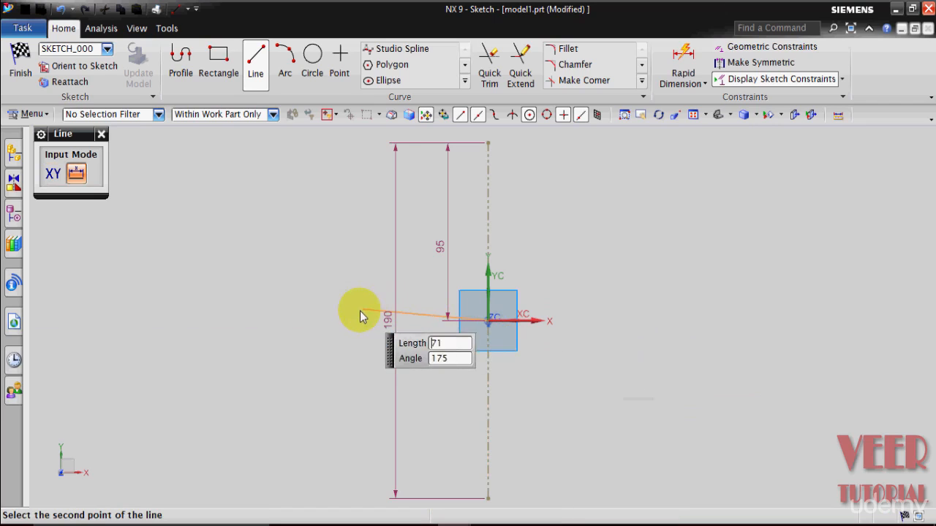
{"action": "left_click", "coordinate": [205, 320]}
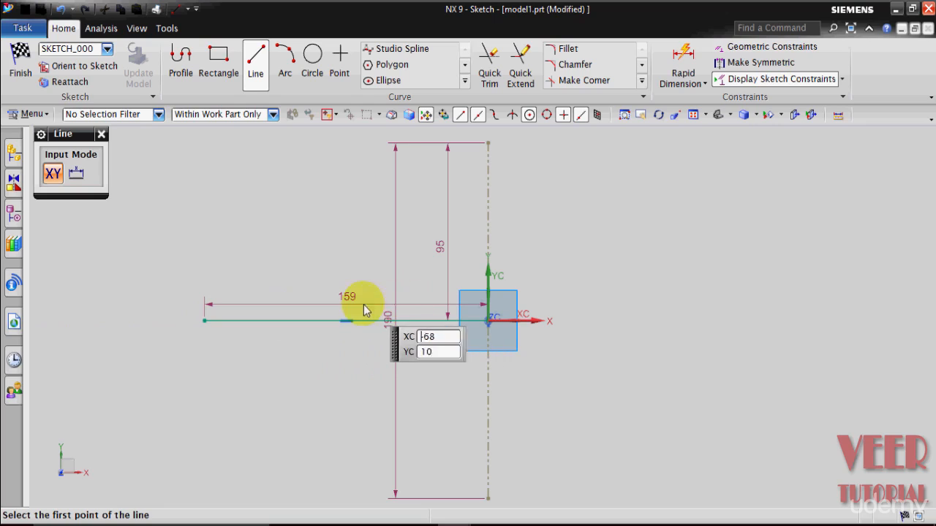
{"action": "key", "text": "Escape"}
{"action": "left_click", "coordinate": [325, 317]}
{"action": "right_click", "coordinate": [325, 317]}
{"action": "left_click", "coordinate": [397, 159]}
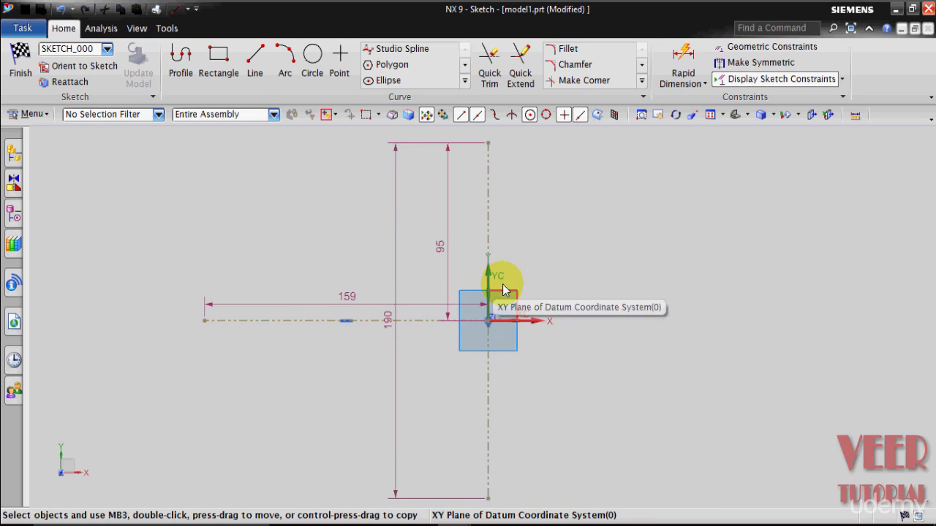
Draw an 18 mm circle centred on the horizontal reference line left of the origin.
{"action": "left_click", "coordinate": [323, 71]}
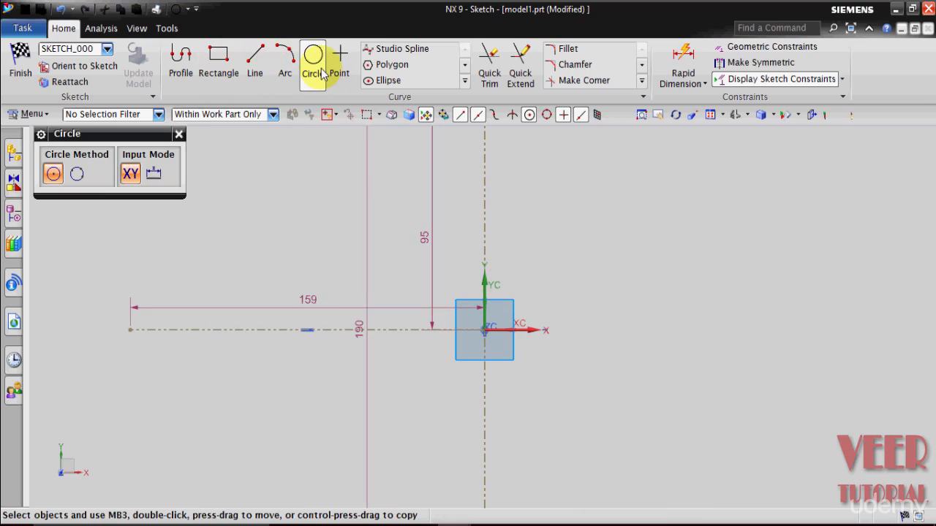
{"action": "left_click", "coordinate": [270, 330]}
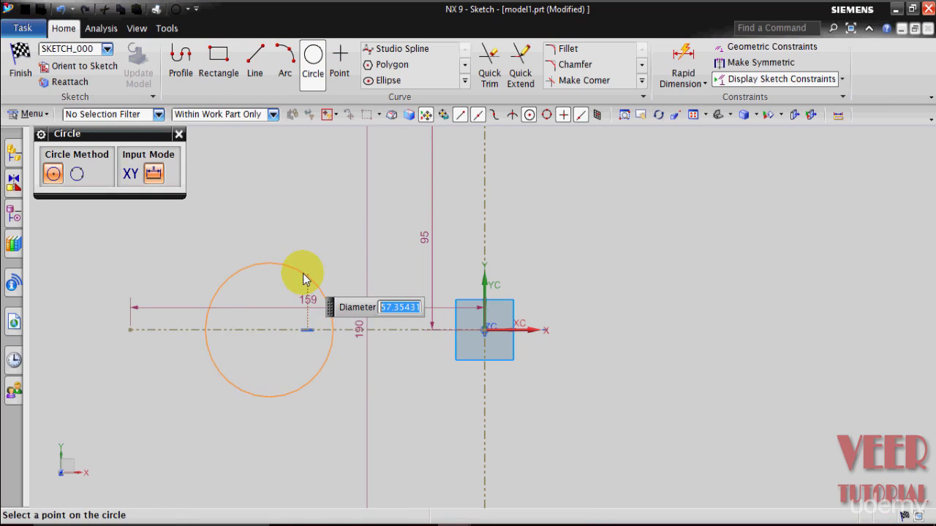
{"action": "key", "text": "Return"}
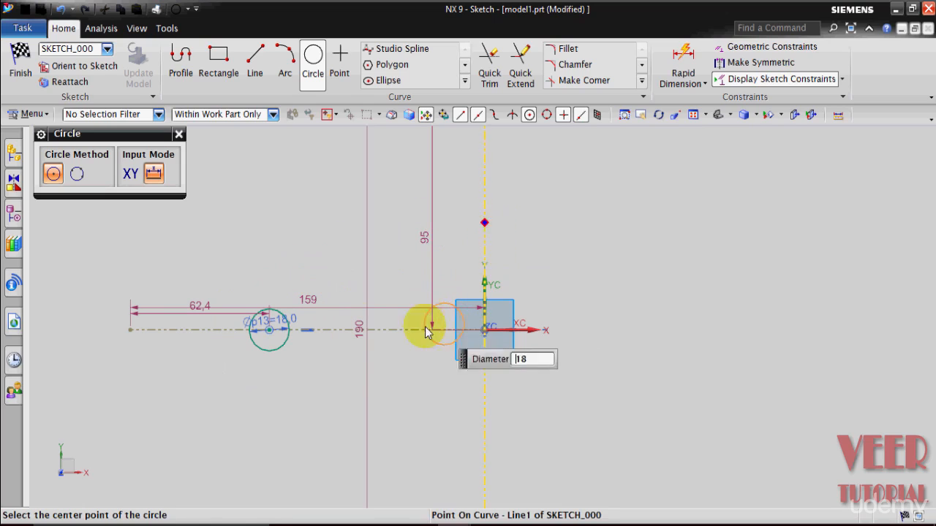
Draw two more 18 mm circles centred on the vertical reference line, one above and one below the origin.
{"action": "left_click", "coordinate": [484, 229]}
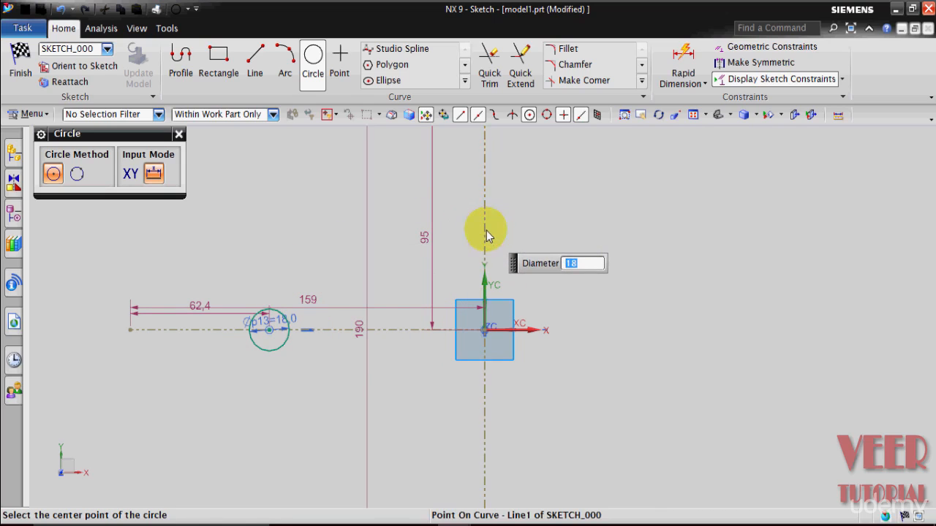
{"action": "key", "text": "Return"}
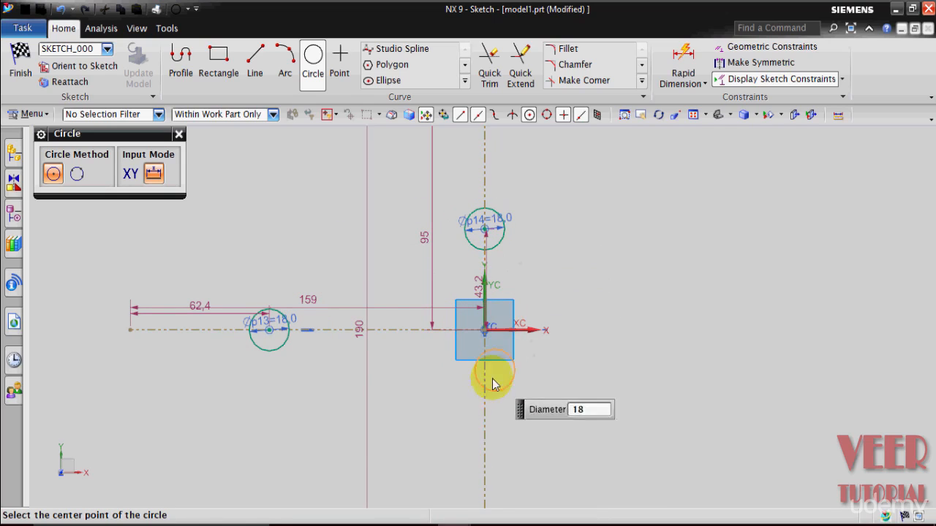
{"action": "left_click", "coordinate": [484, 440]}
{"action": "key", "text": "Return"}
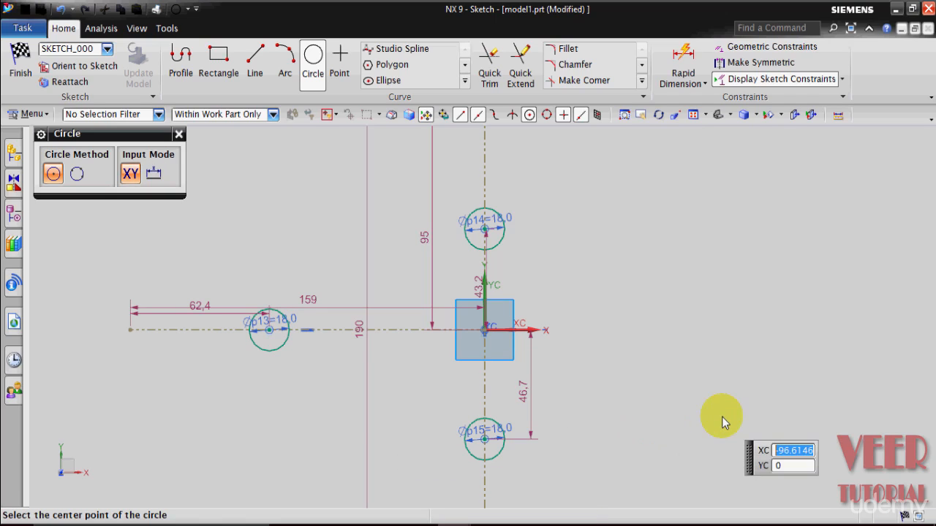
{"action": "key", "text": "Escape"}
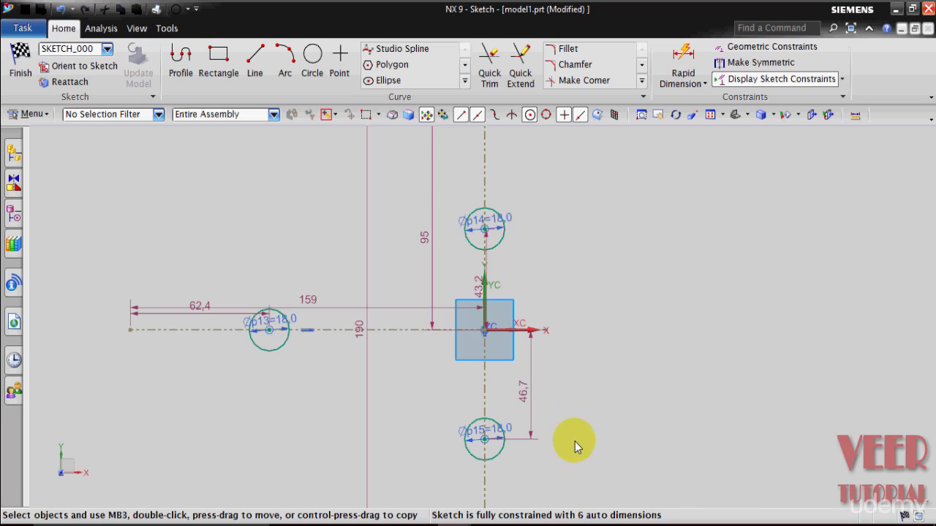
Set the vertical distance from the origin to the lower circle's centre to 46 mm.
{"action": "scroll", "coordinate": [574, 444], "scroll_direction": "up", "scroll_amount": 1}
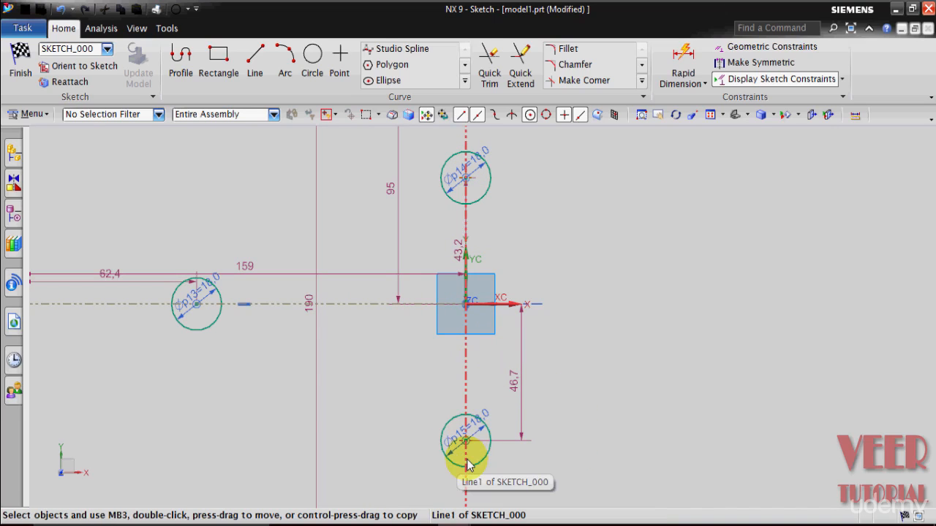
{"action": "left_click", "coordinate": [513, 391]}
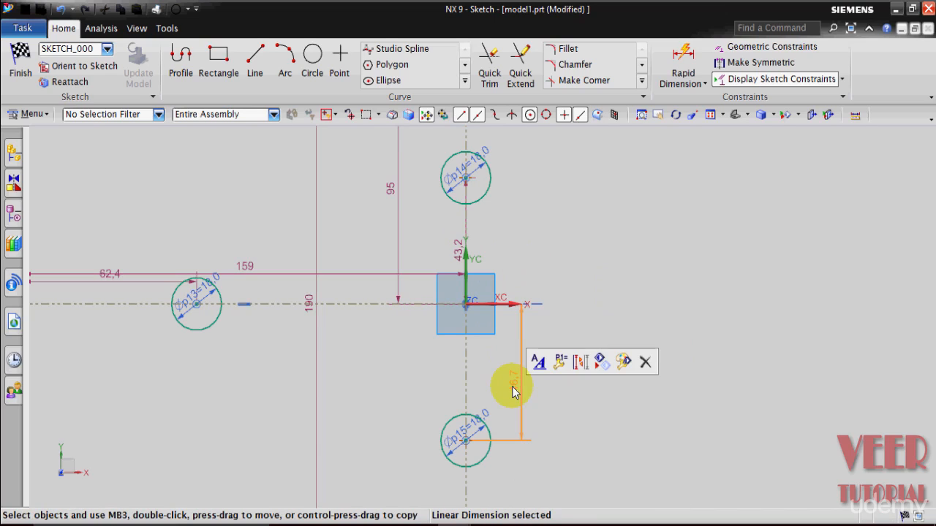
{"action": "double_click", "coordinate": [513, 389]}
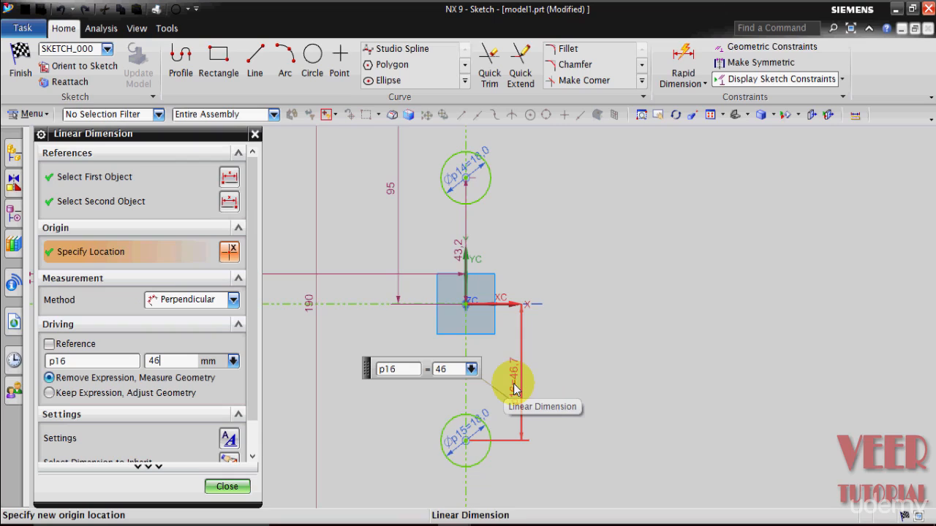
{"action": "key", "text": "Return"}
{"action": "left_click", "coordinate": [227, 487]}
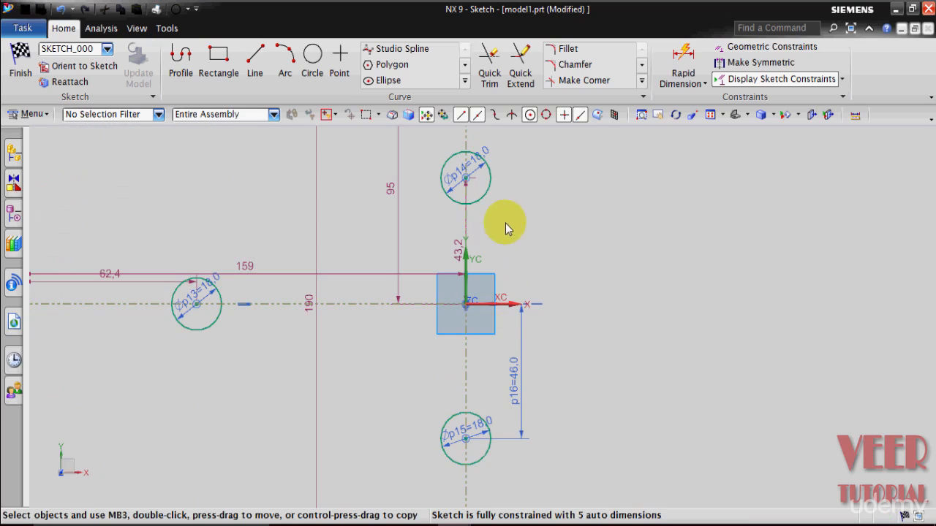
Set the vertical distance from the origin to the upper circle's centre to 46 mm.
{"action": "double_click", "coordinate": [456, 253]}
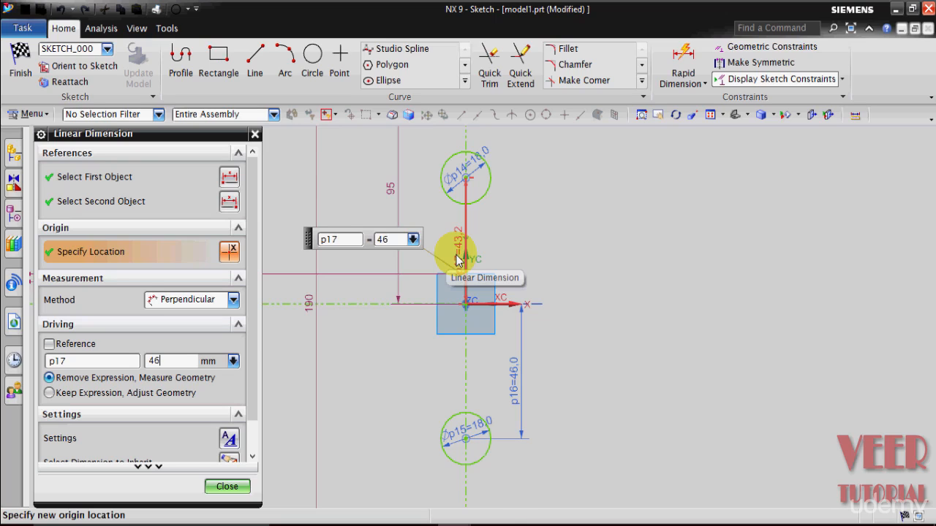
{"action": "type", "text": "46"}
{"action": "key", "text": "Return"}
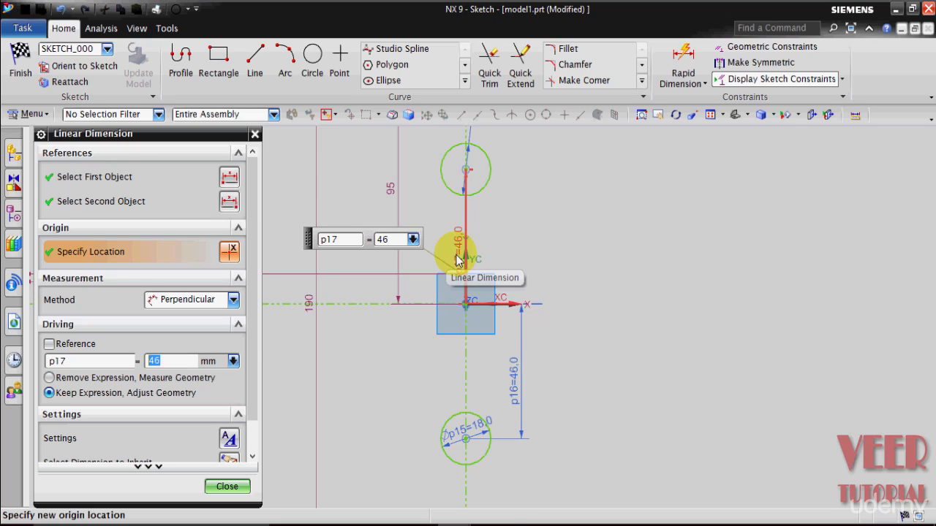
{"action": "left_click", "coordinate": [228, 487]}
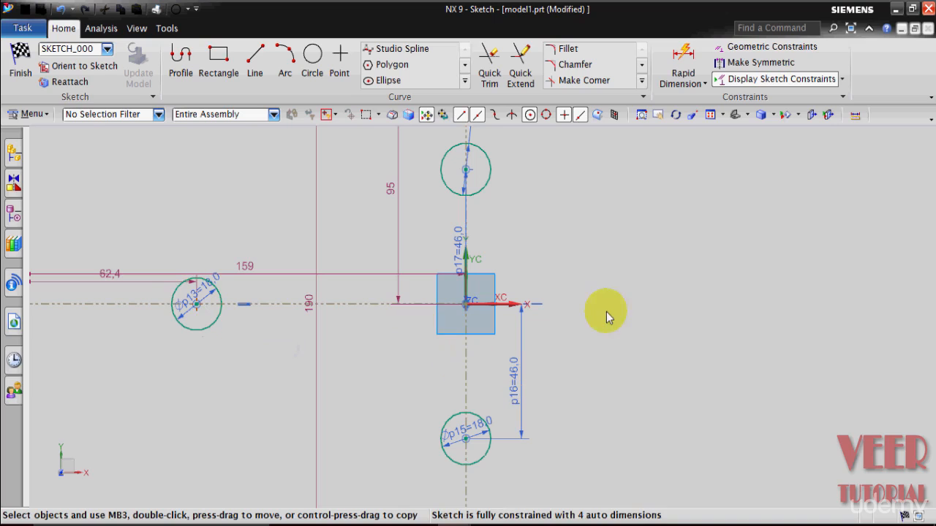
Dimension the horizontal distance between the left circle's centre and the lower circle's centre as 64 mm.
{"action": "left_click", "coordinate": [681, 73]}
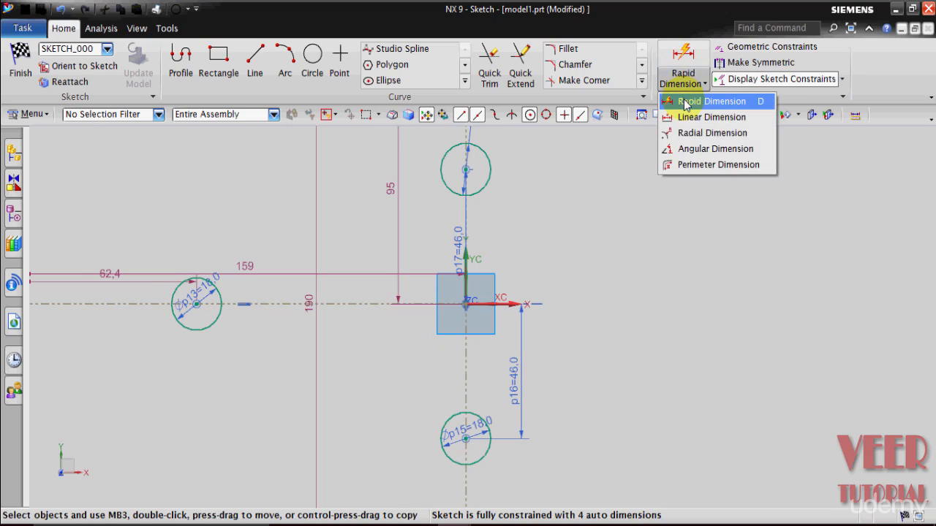
{"action": "left_click", "coordinate": [674, 99]}
{"action": "mouse_move", "coordinate": [153, 139]}
{"action": "left_mouse_down"}
{"action": "mouse_move", "coordinate": [809, 141]}
{"action": "mouse_move", "coordinate": [759, 141]}
{"action": "left_mouse_up"}
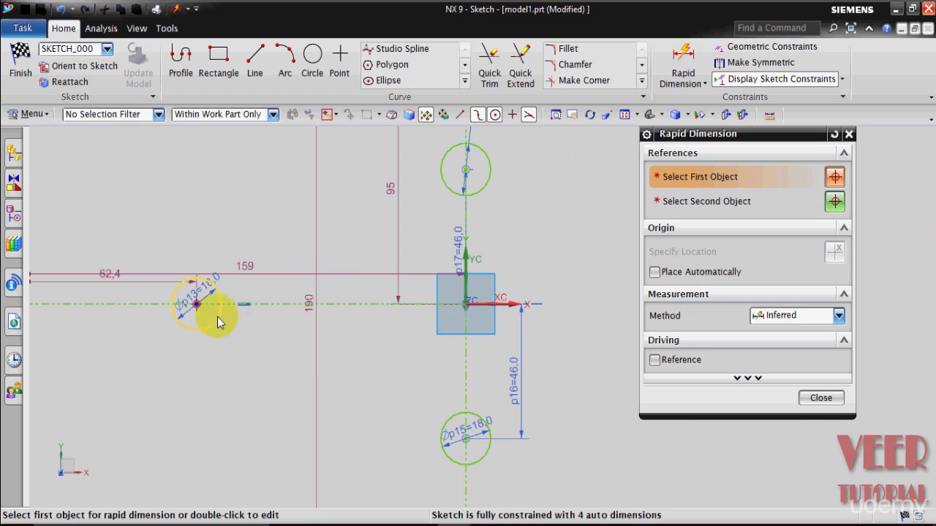
{"action": "left_click", "coordinate": [196, 309]}
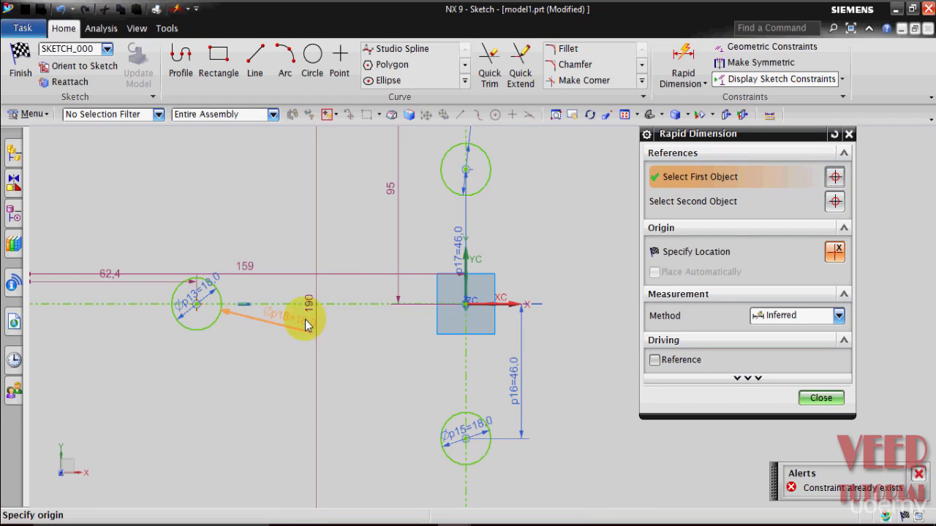
{"action": "left_click", "coordinate": [470, 360]}
{"action": "left_click", "coordinate": [451, 390]}
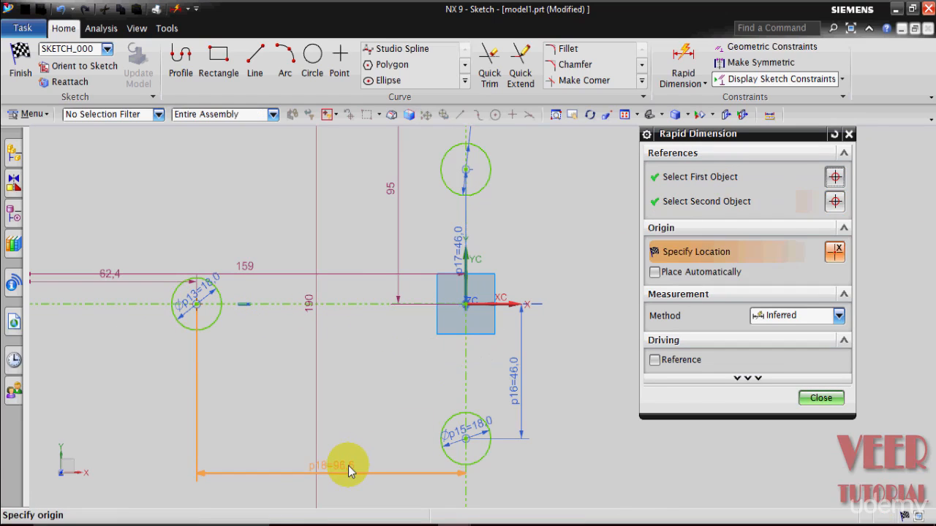
{"action": "left_click", "coordinate": [348, 465]}
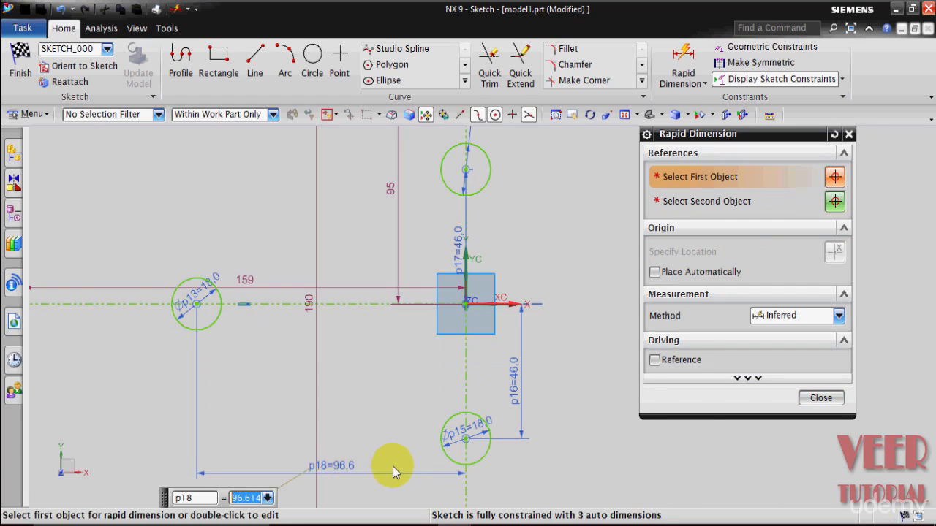
{"action": "type", "text": "64"}
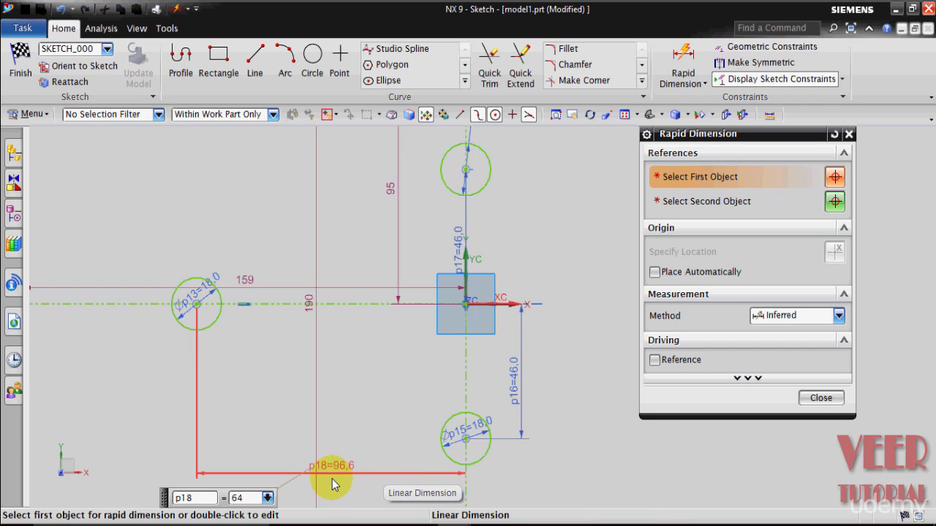
{"action": "key", "text": "Return"}
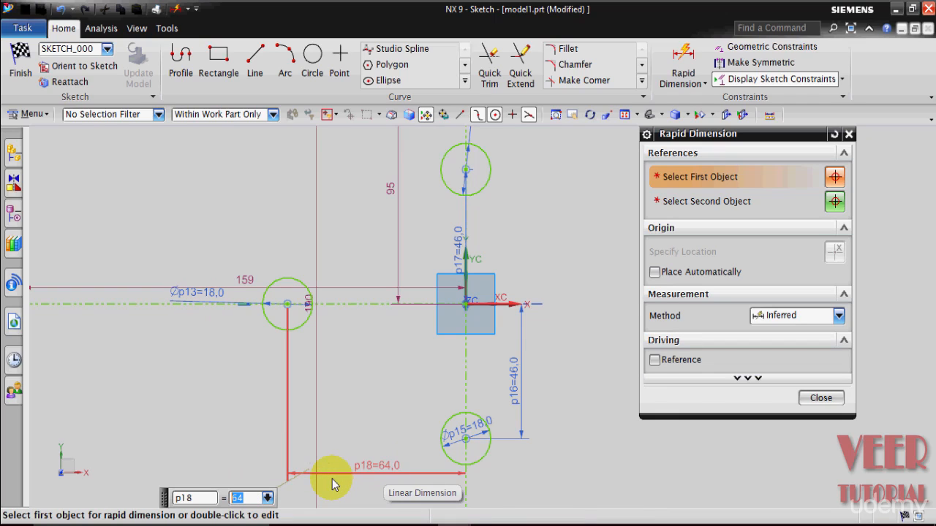
{"action": "left_click", "coordinate": [818, 401]}
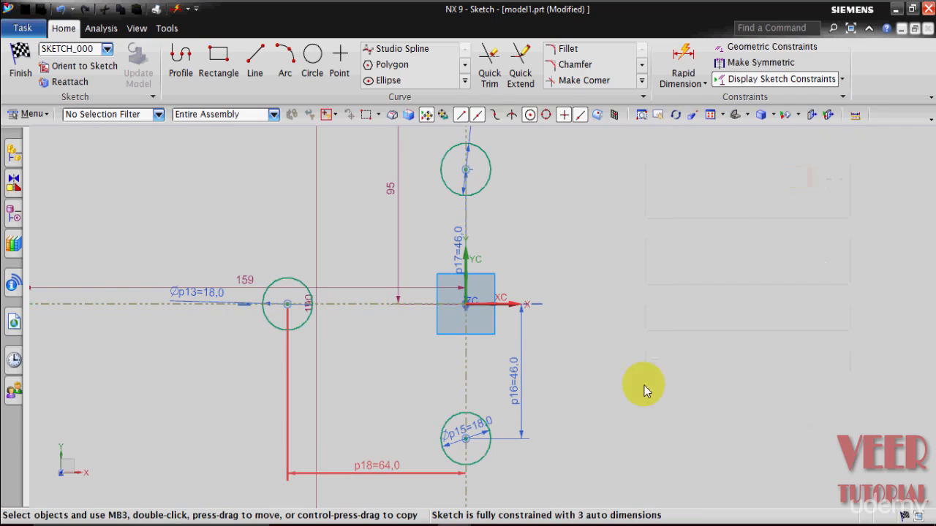
Draw a 36 mm circle concentric with the left 18 mm hole.
{"action": "scroll", "coordinate": [575, 370], "scroll_direction": "down", "scroll_amount": 3}
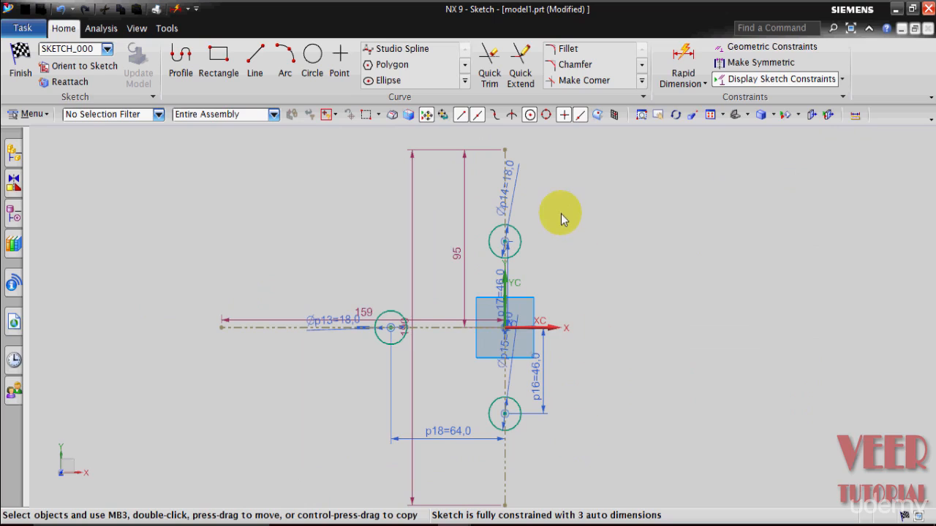
{"action": "scroll", "coordinate": [548, 260], "scroll_direction": "up", "scroll_amount": 5}
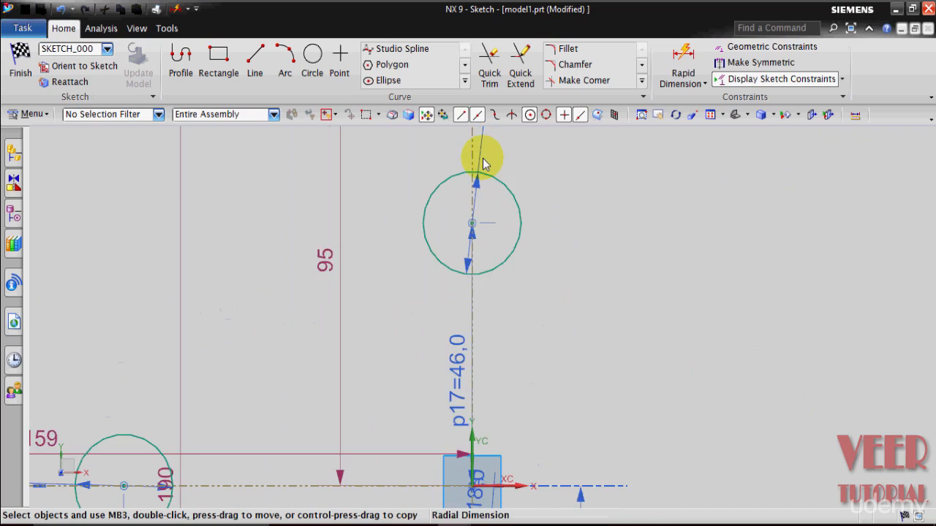
{"action": "scroll", "coordinate": [541, 189], "scroll_direction": "down", "scroll_amount": 4}
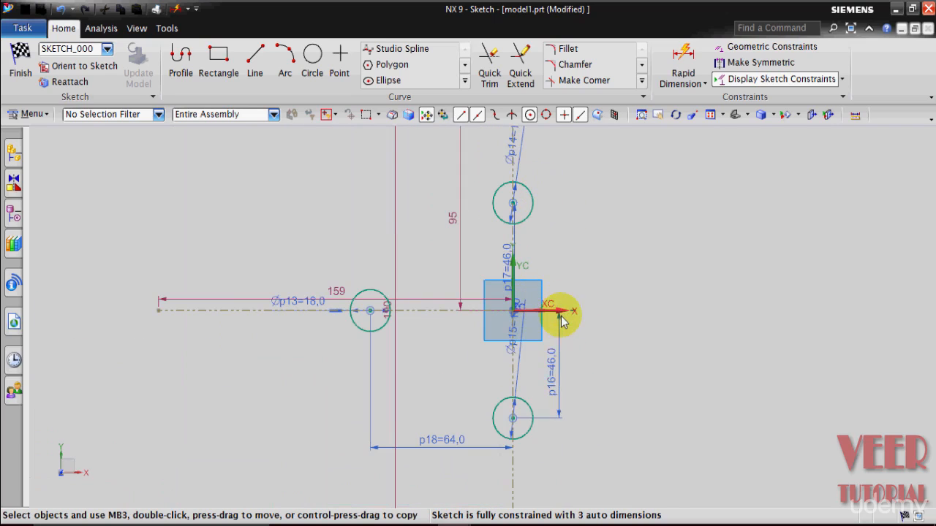
{"action": "scroll", "coordinate": [562, 313], "scroll_direction": "down", "scroll_amount": 2}
{"action": "scroll", "coordinate": [556, 168], "scroll_direction": "up", "scroll_amount": 2}
{"action": "left_click", "coordinate": [313, 59]}
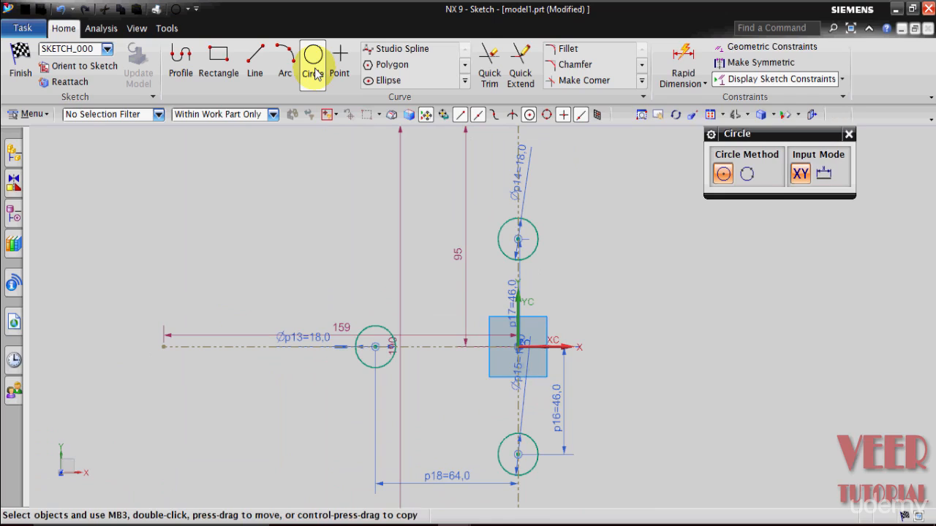
{"action": "left_click", "coordinate": [376, 350]}
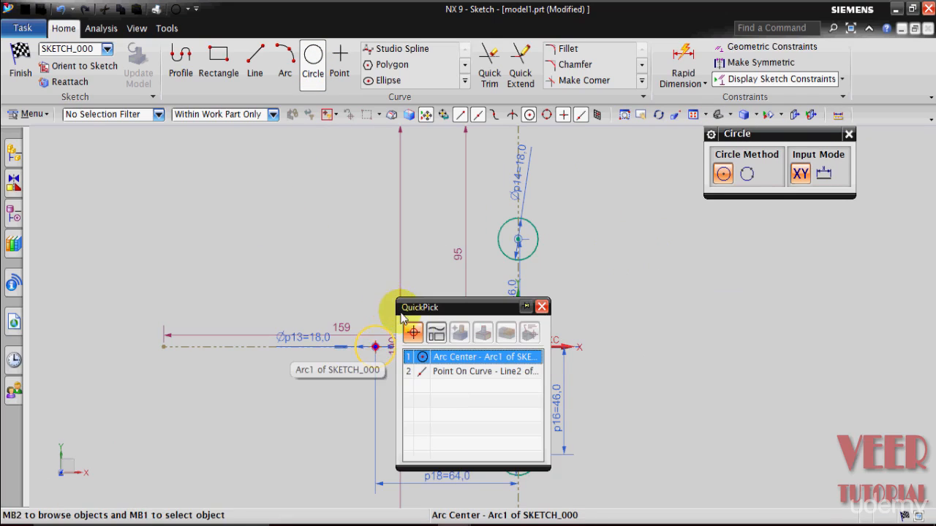
{"action": "left_click", "coordinate": [451, 358]}
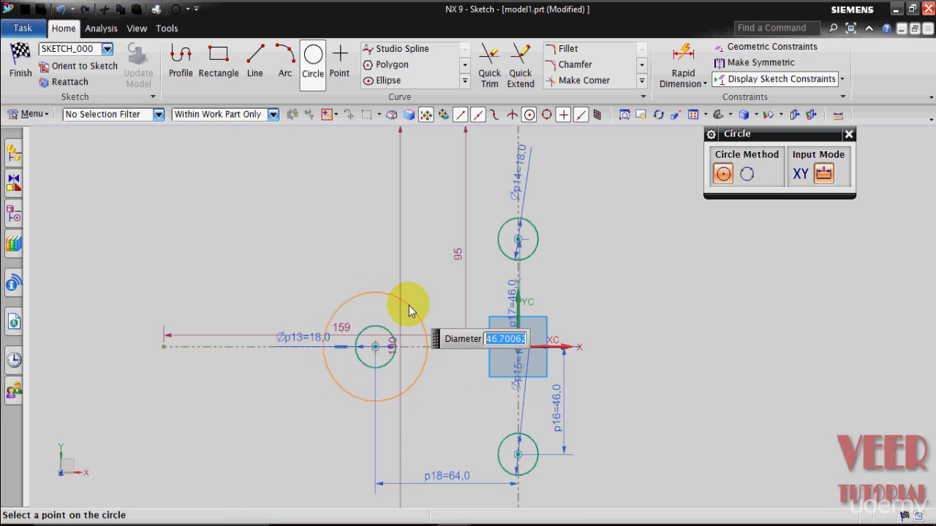
{"action": "type", "text": "36"}
{"action": "key", "text": "Return"}
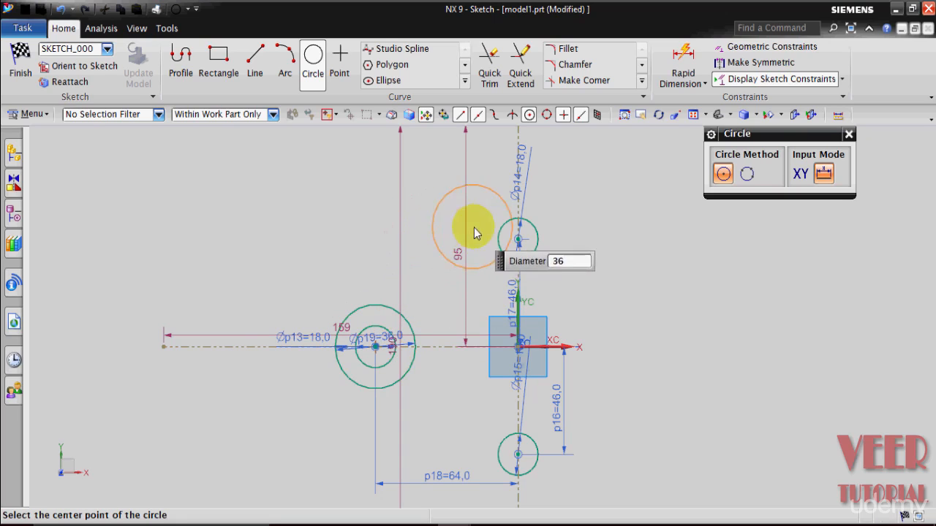
Add 36 mm circles concentric with the upper and lower holes.
{"action": "left_click", "coordinate": [517, 241]}
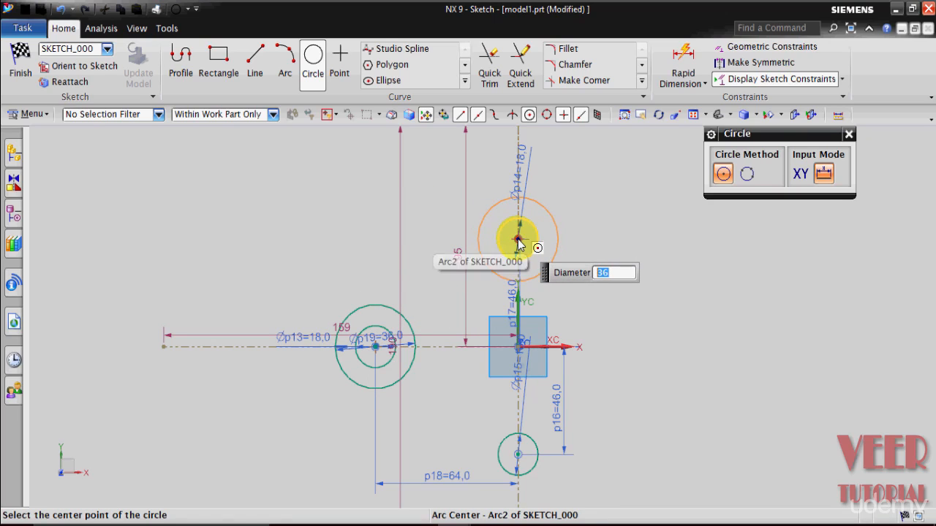
{"action": "left_click", "coordinate": [517, 456]}
{"action": "left_click", "coordinate": [626, 395]}
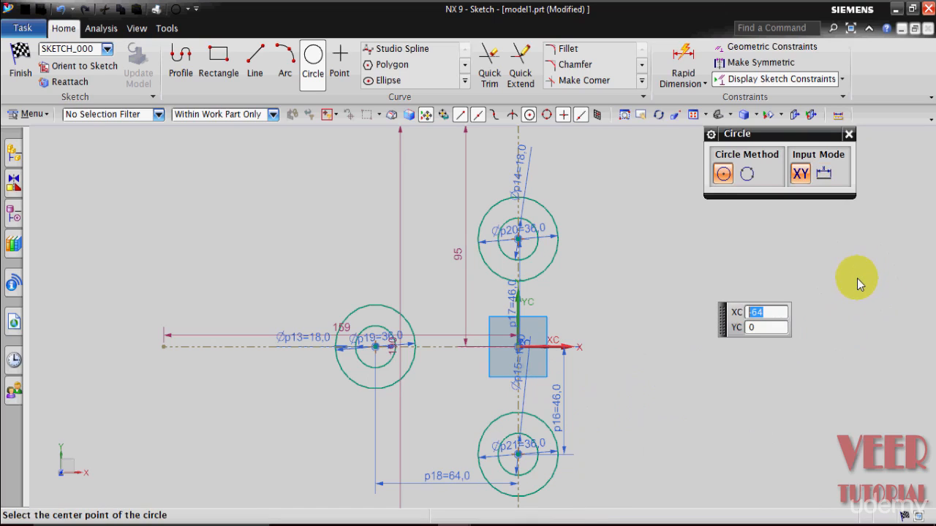
{"action": "left_click", "coordinate": [848, 134]}
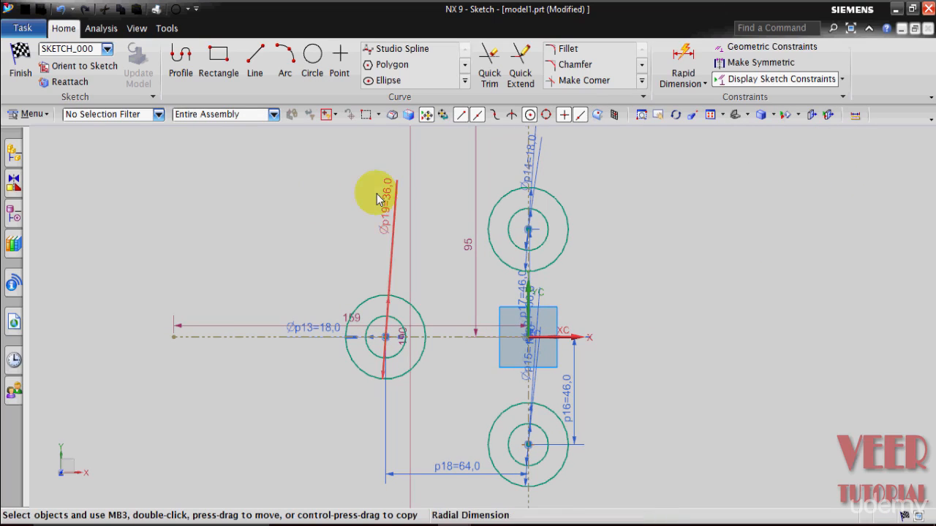
Review the dimensions of the top view on the drawing, then return to the sketch.
{"action": "left_click", "coordinate": [314, 477]}
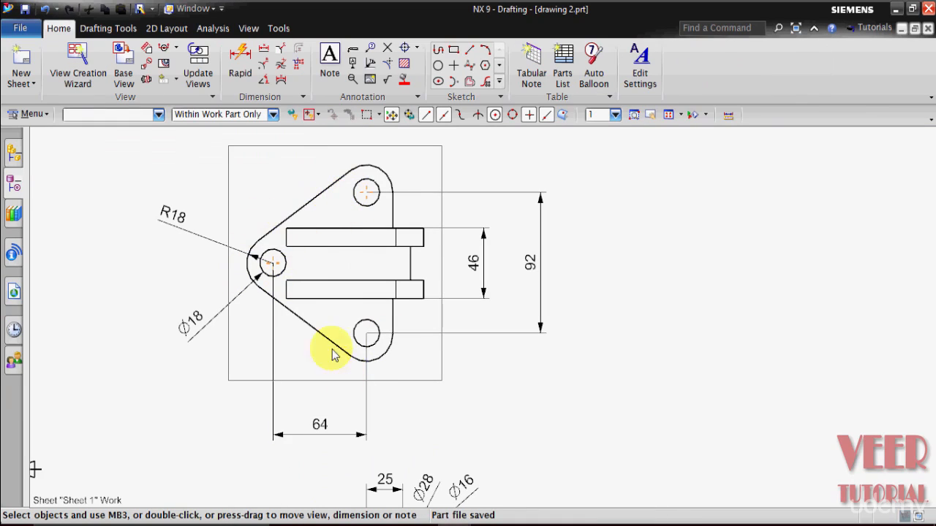
{"action": "left_click", "coordinate": [606, 468]}
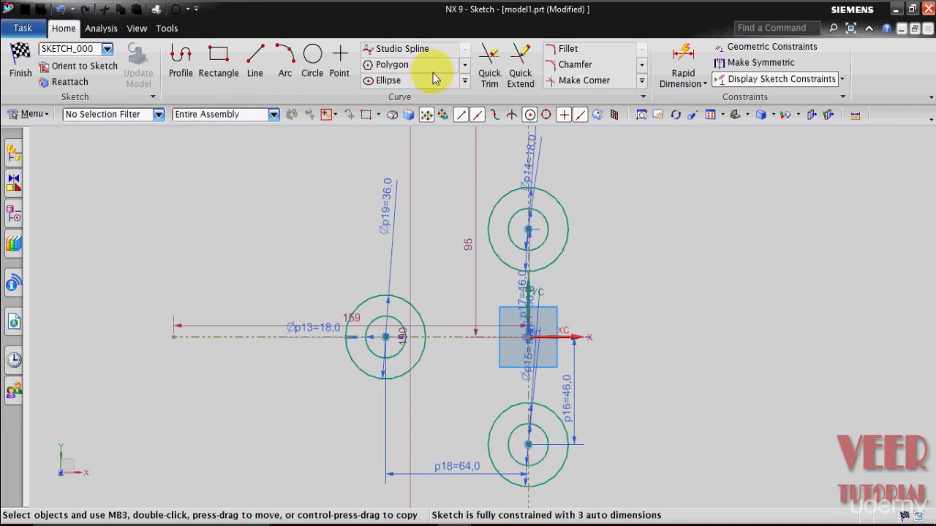
Draw a line tangent to the left 36 mm circle and the upper 36 mm circle.
{"action": "left_click", "coordinate": [238, 64]}
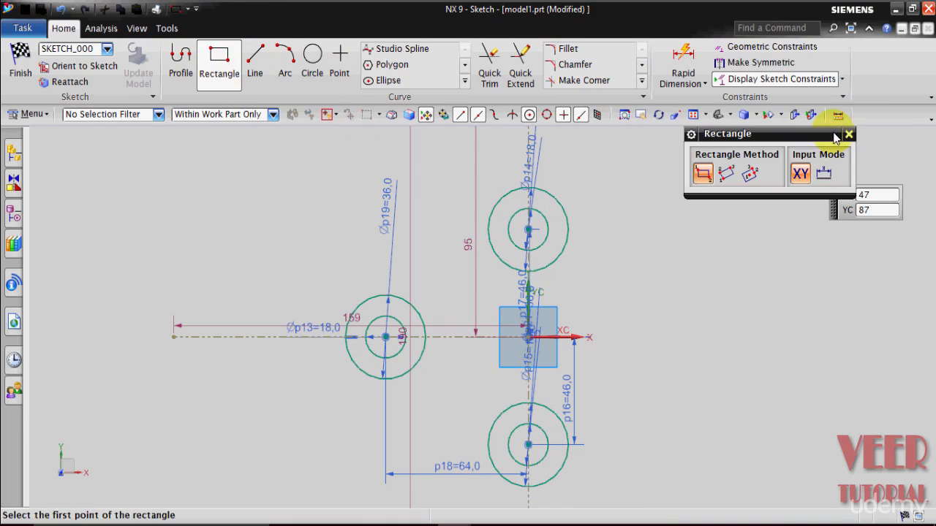
{"action": "left_click", "coordinate": [847, 135]}
{"action": "left_click", "coordinate": [253, 69]}
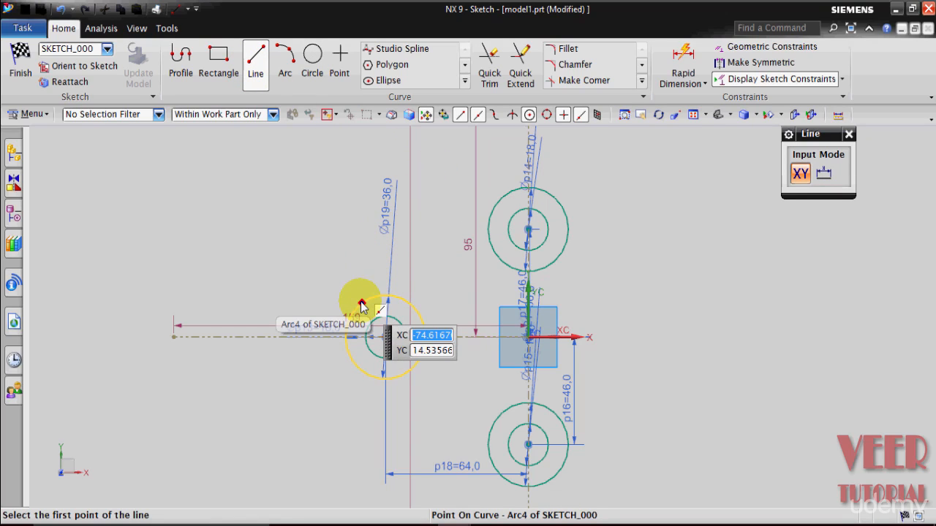
{"action": "left_click", "coordinate": [362, 304]}
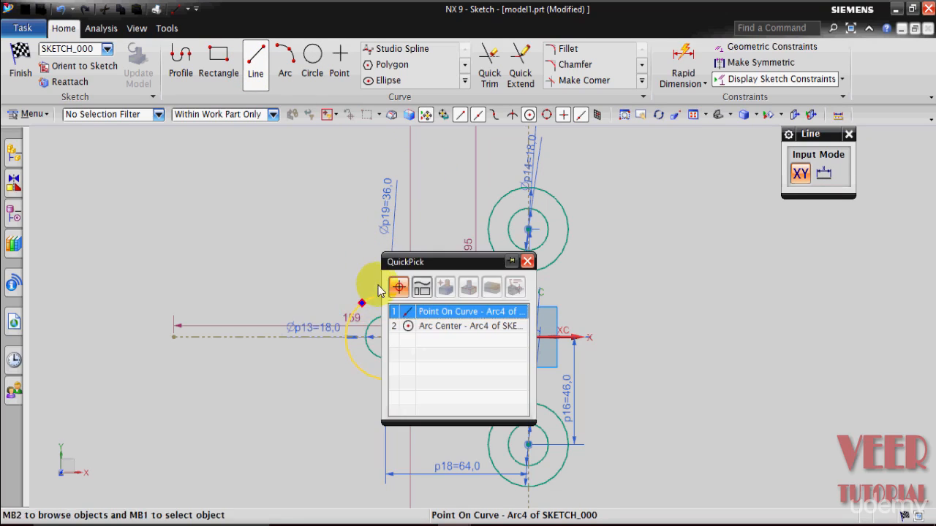
{"action": "left_click", "coordinate": [449, 313]}
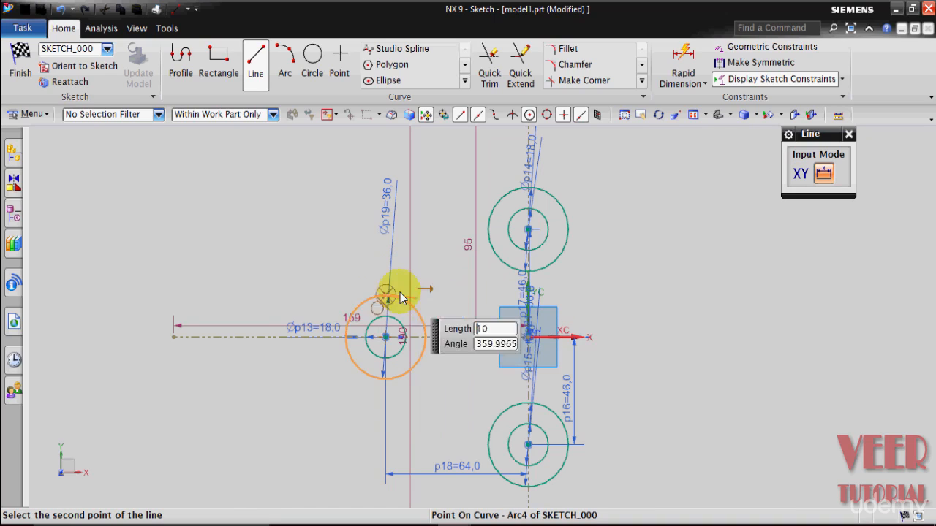
{"action": "left_click", "coordinate": [501, 201]}
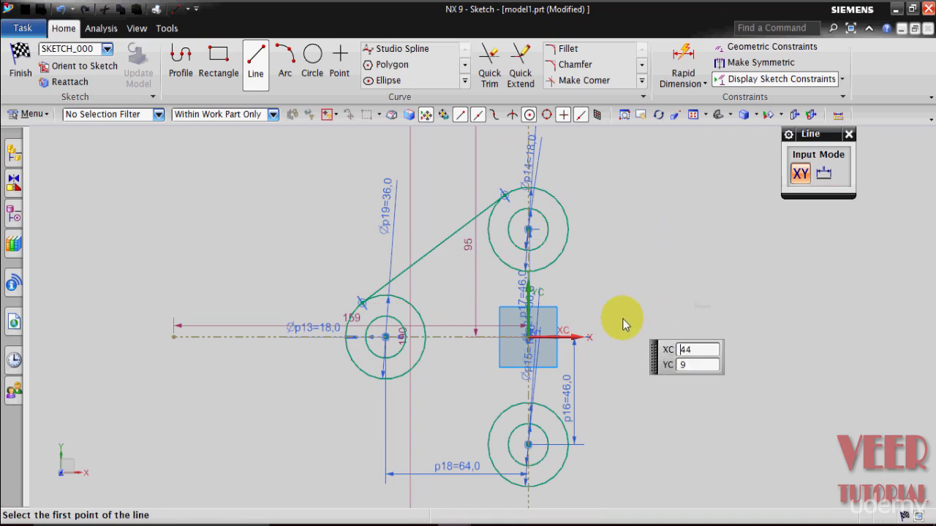
Draw tangent lines joining the upper circle to the lower circle and the lower circle to the left circle.
{"action": "left_click", "coordinate": [572, 232]}
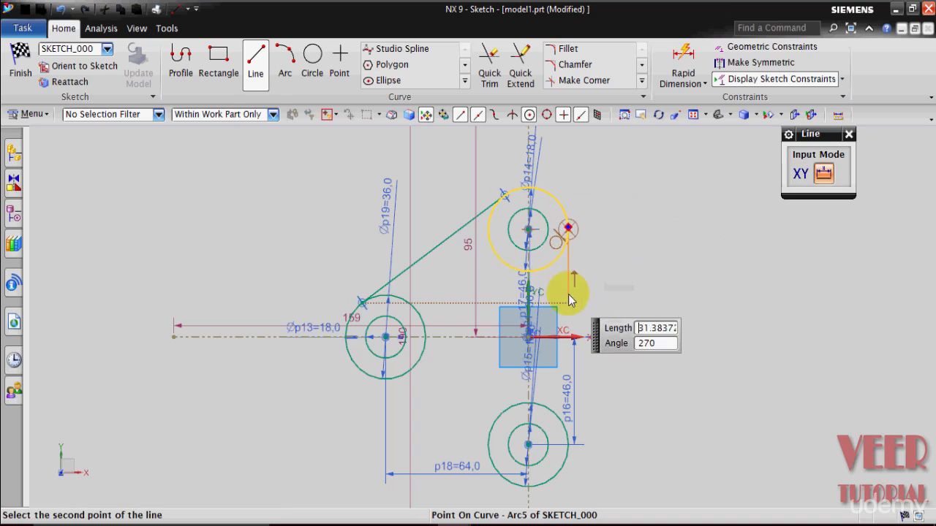
{"action": "left_click", "coordinate": [573, 443]}
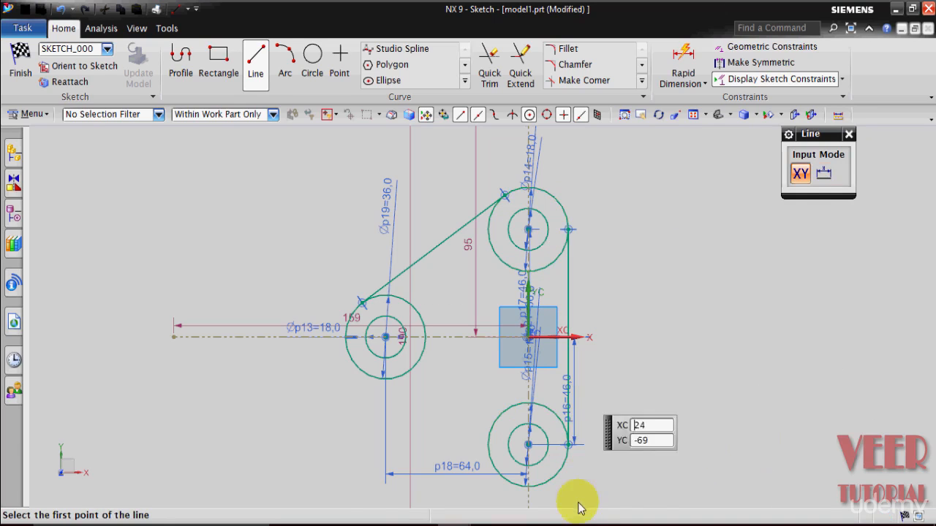
{"action": "left_click", "coordinate": [505, 479]}
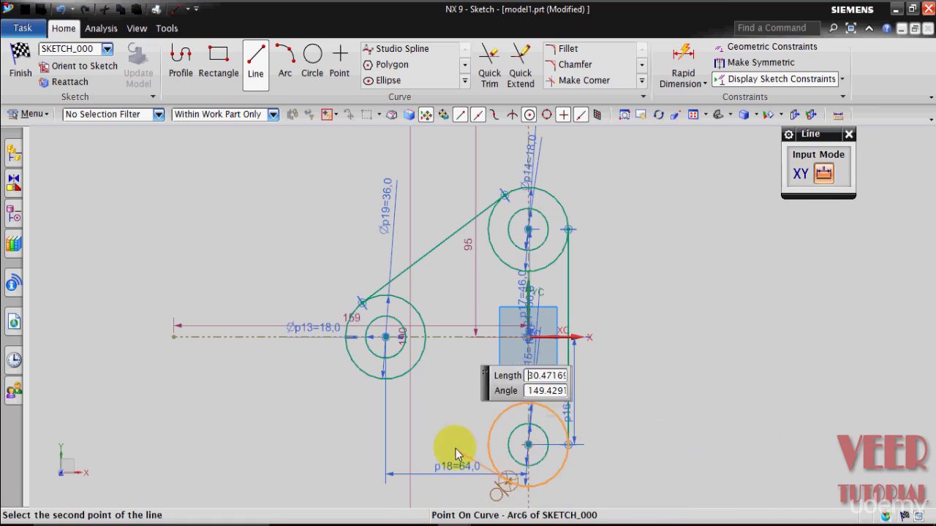
{"action": "left_click", "coordinate": [362, 373]}
{"action": "key", "text": "Escape"}
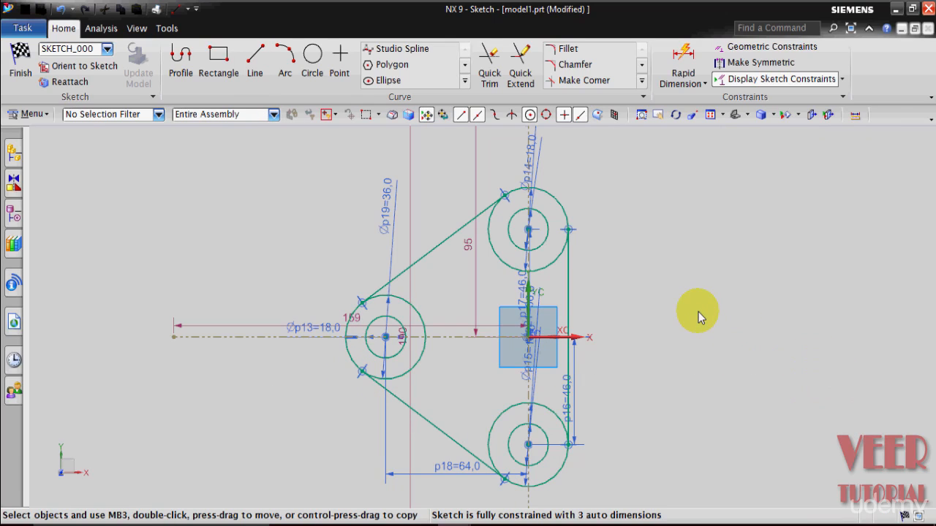
Quick Trim the inner arcs of the three 36 mm circles between the tangent lines.
{"action": "scroll", "coordinate": [710, 346], "scroll_direction": "down", "scroll_amount": 2}
{"action": "scroll", "coordinate": [696, 411], "scroll_direction": "up", "scroll_amount": 2}
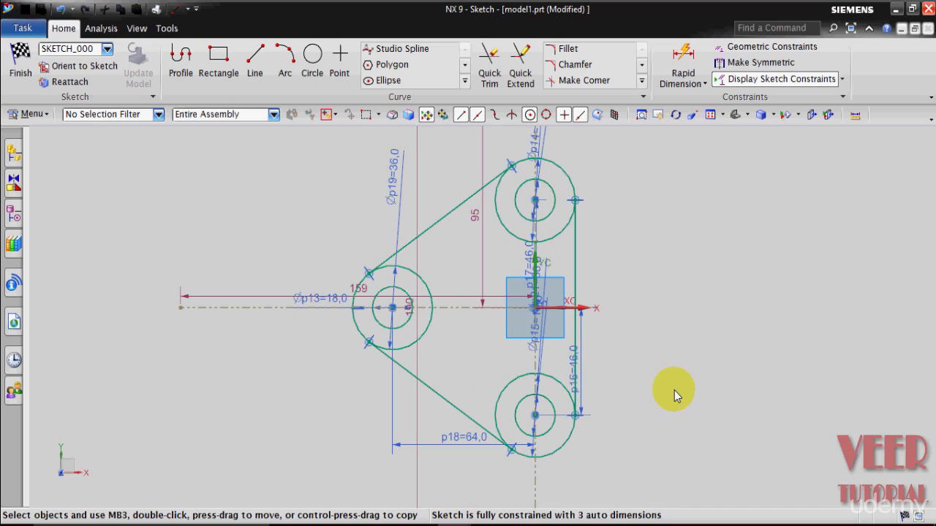
{"action": "left_click", "coordinate": [486, 65]}
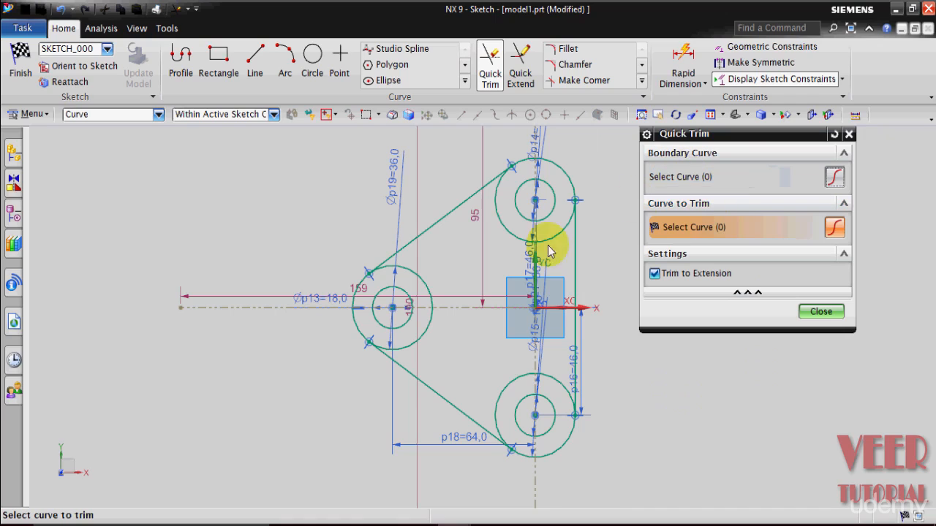
{"action": "left_click", "coordinate": [427, 287]}
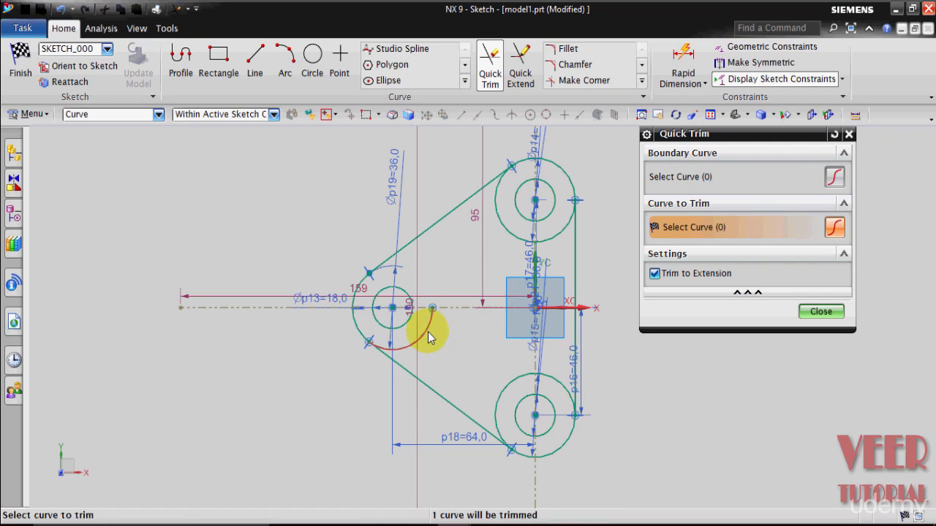
{"action": "left_click", "coordinate": [556, 231]}
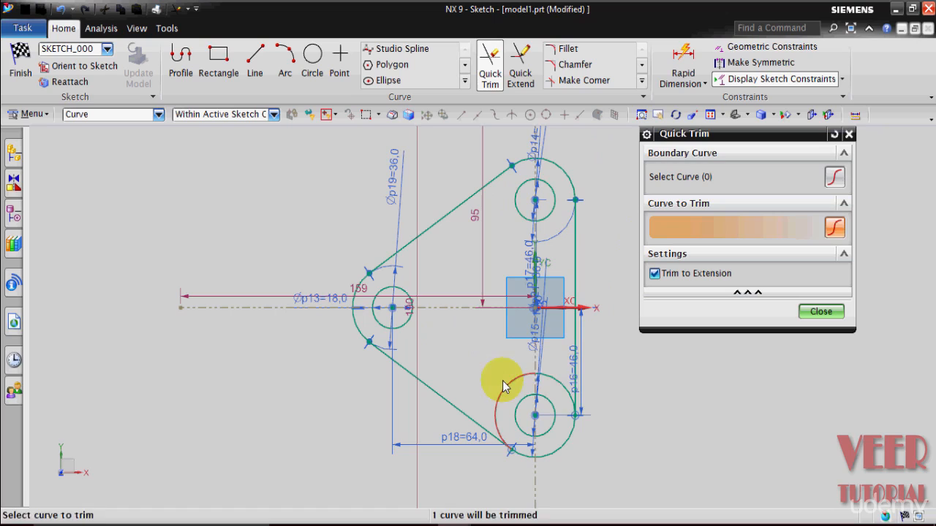
{"action": "left_click", "coordinate": [555, 382]}
{"action": "left_click", "coordinate": [817, 312]}
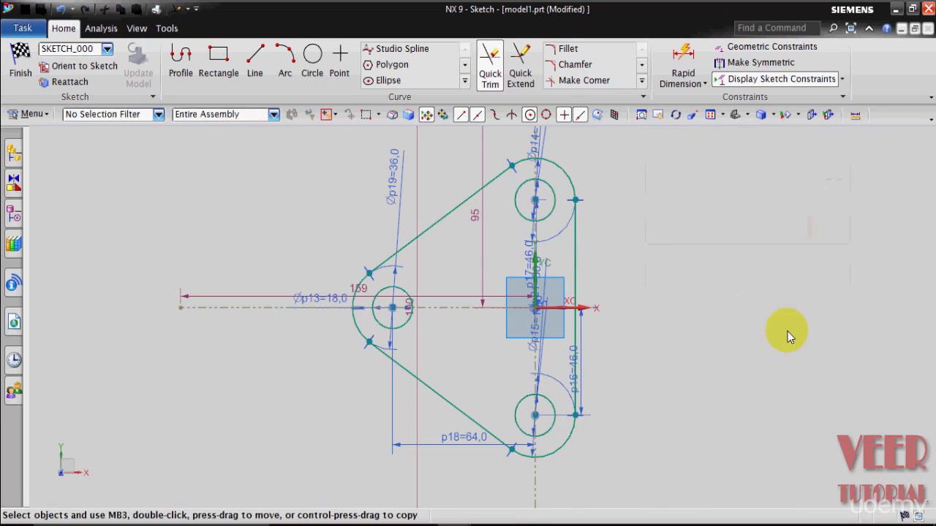
Finish the sketch and start an Extrude of the bracket profile.
{"action": "scroll", "coordinate": [703, 410], "scroll_direction": "down", "scroll_amount": 2}
{"action": "scroll", "coordinate": [807, 403], "scroll_direction": "down", "scroll_amount": 2}
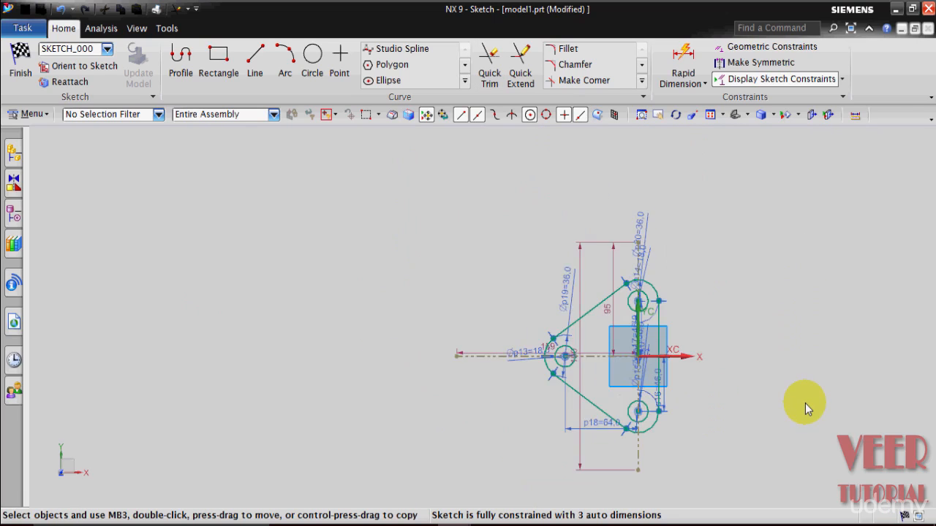
{"action": "scroll", "coordinate": [731, 387], "scroll_direction": "up", "scroll_amount": 3}
{"action": "left_click", "coordinate": [20, 73]}
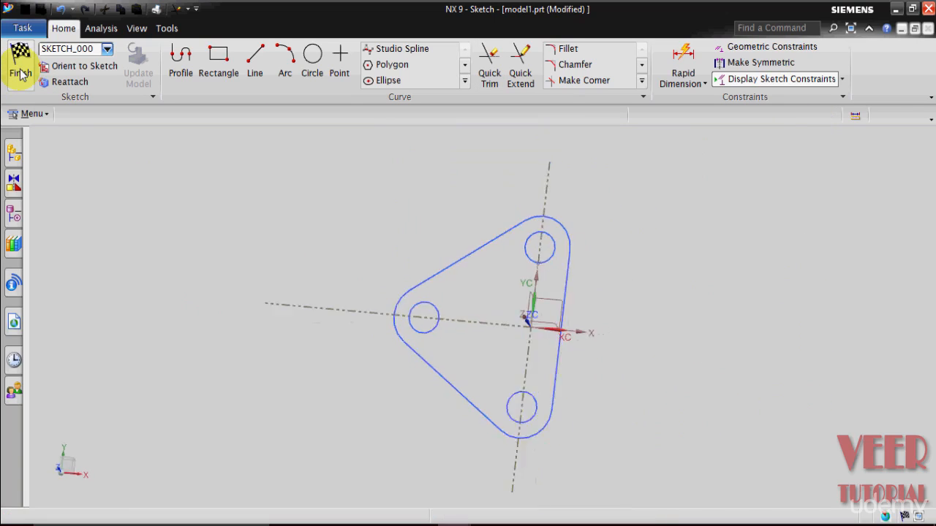
{"action": "key", "text": "x"}
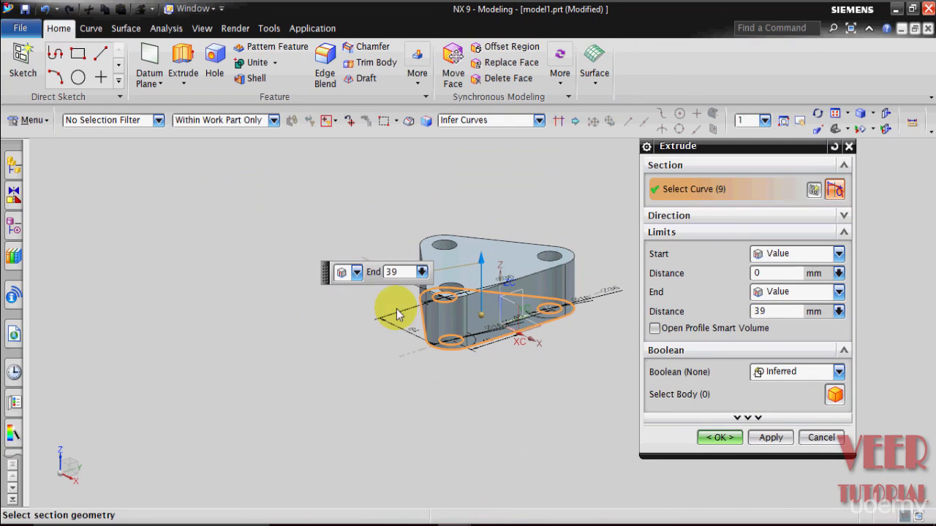
Examine the reference bracket model in the other NX window, then return to model1.
{"action": "mouse_move", "coordinate": [448, 518]}
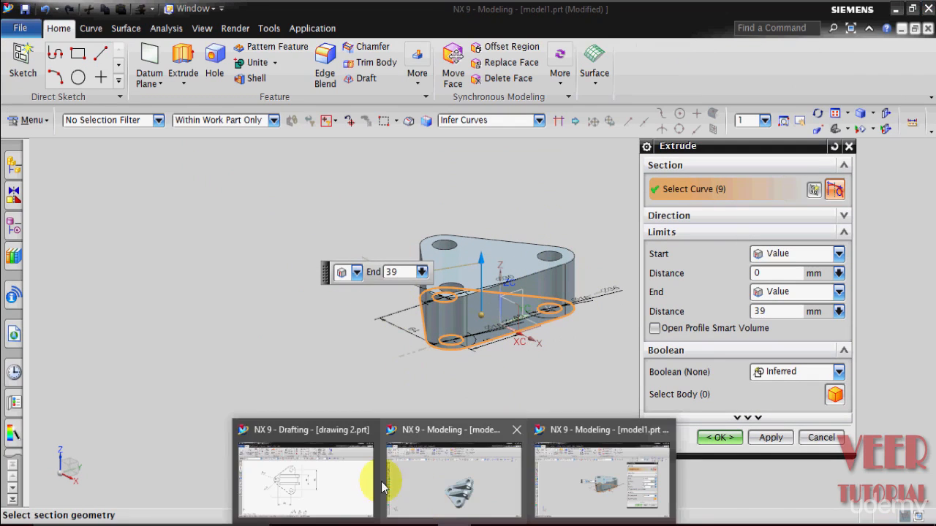
{"action": "left_click", "coordinate": [431, 484]}
{"action": "middle_click_drag", "start_coordinate": [579, 368], "coordinate": [570, 345]}
{"action": "middle_click_drag", "start_coordinate": [617, 370], "coordinate": [584, 346]}
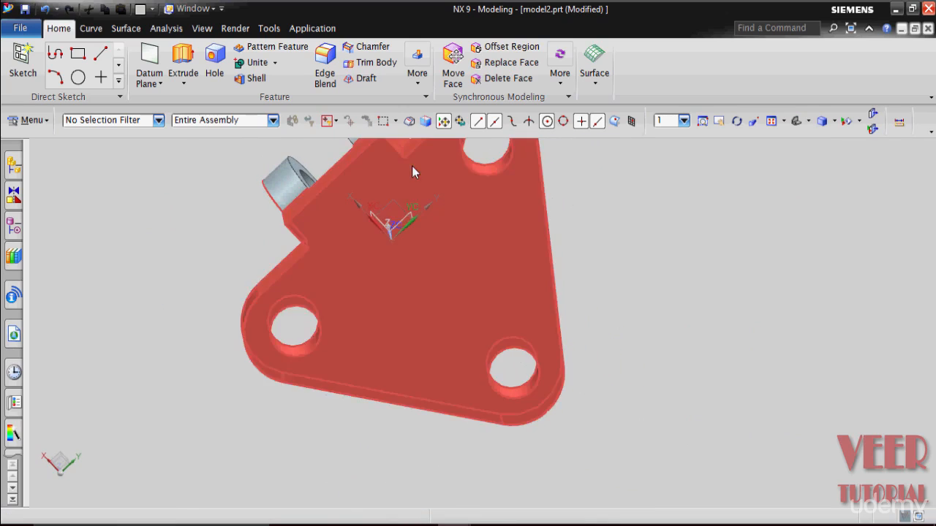
{"action": "scroll", "coordinate": [507, 304], "scroll_direction": "down", "scroll_amount": 2}
{"action": "scroll", "coordinate": [417, 190], "scroll_direction": "up", "scroll_amount": 4}
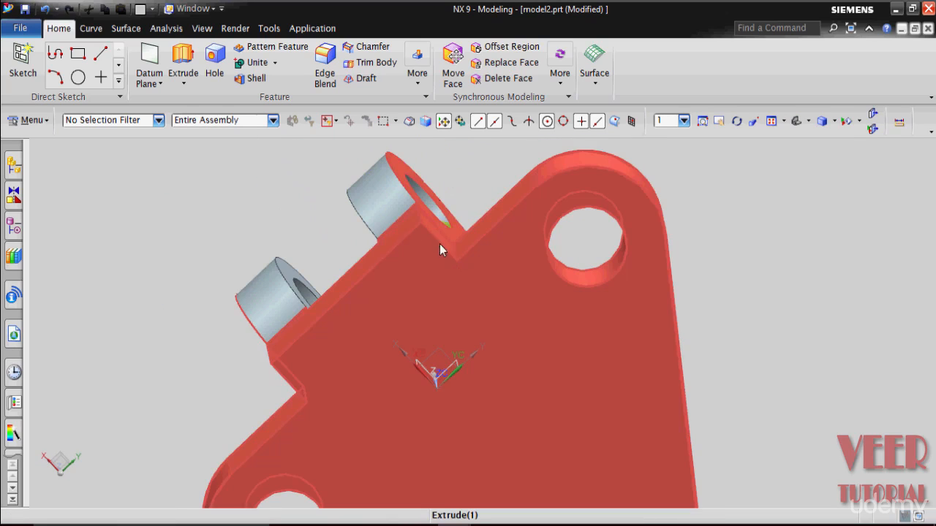
{"action": "mouse_move", "coordinate": [502, 495]}
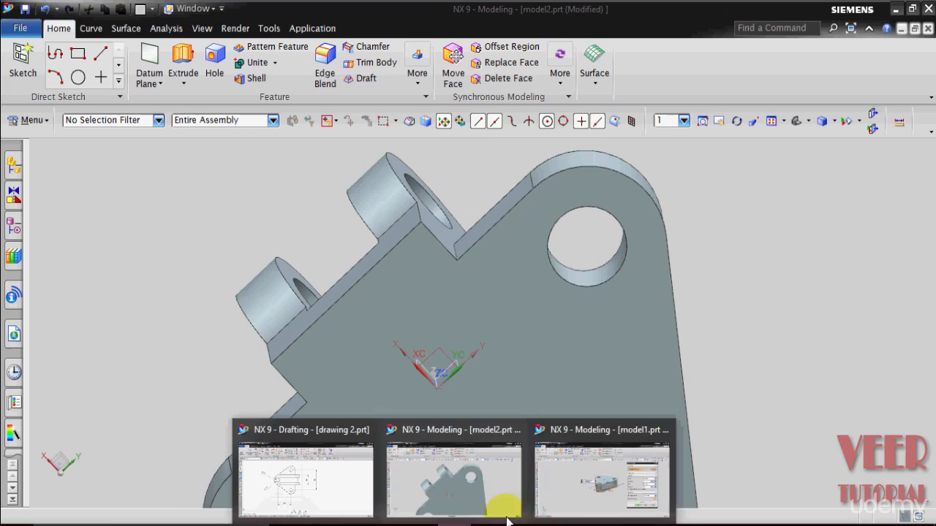
{"action": "left_click", "coordinate": [578, 438]}
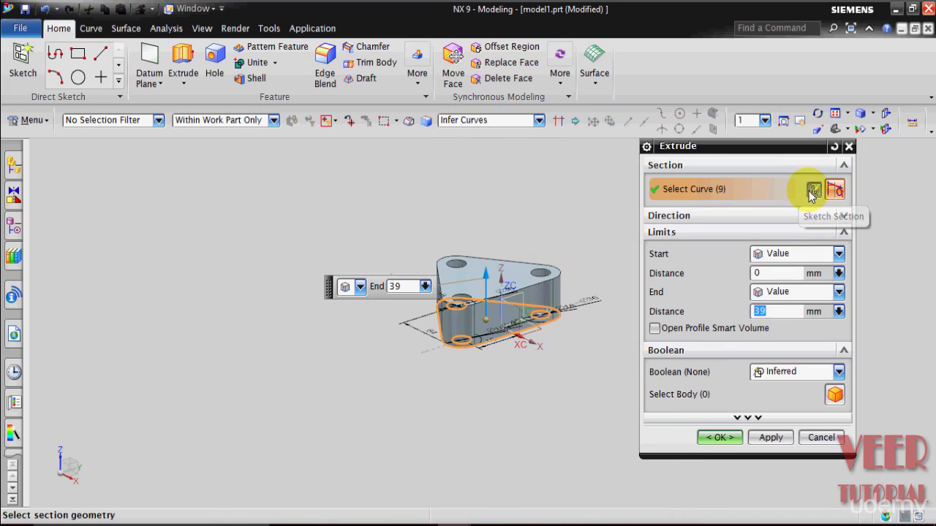
Reopen the section sketch from Extrude and compare it with the slot dimensions on the drawing.
{"action": "left_click", "coordinate": [811, 192]}
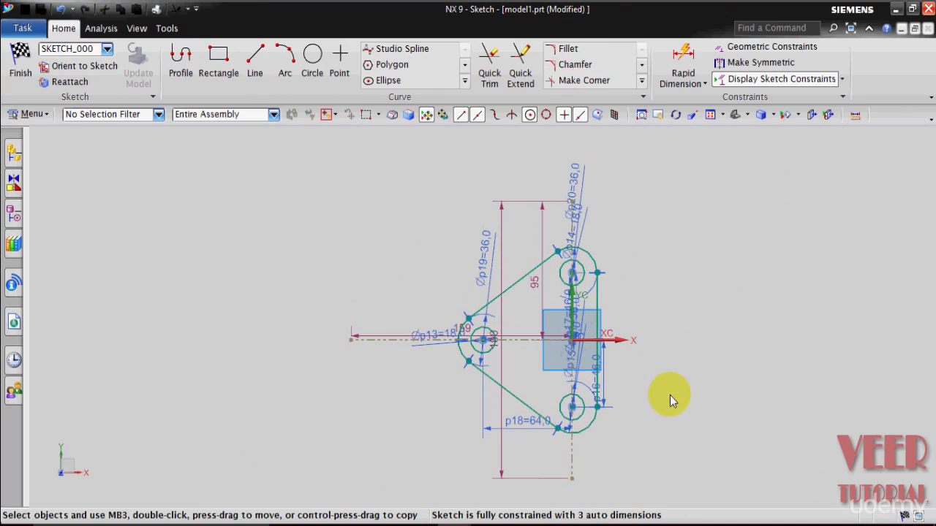
{"action": "scroll", "coordinate": [634, 363], "scroll_direction": "up", "scroll_amount": 5}
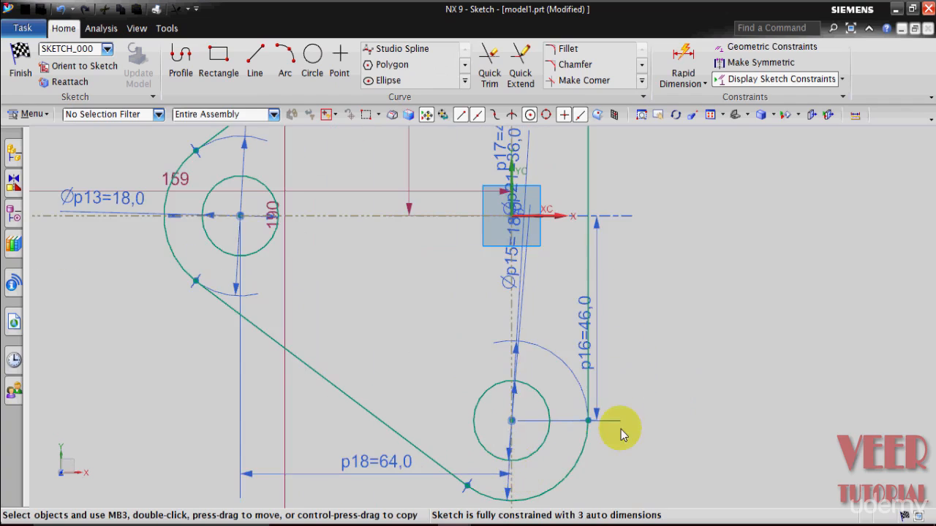
{"action": "scroll", "coordinate": [612, 430], "scroll_direction": "down", "scroll_amount": 3}
{"action": "scroll", "coordinate": [681, 376], "scroll_direction": "up", "scroll_amount": 3}
{"action": "scroll", "coordinate": [683, 373], "scroll_direction": "down", "scroll_amount": 3}
{"action": "scroll", "coordinate": [757, 273], "scroll_direction": "up", "scroll_amount": 1}
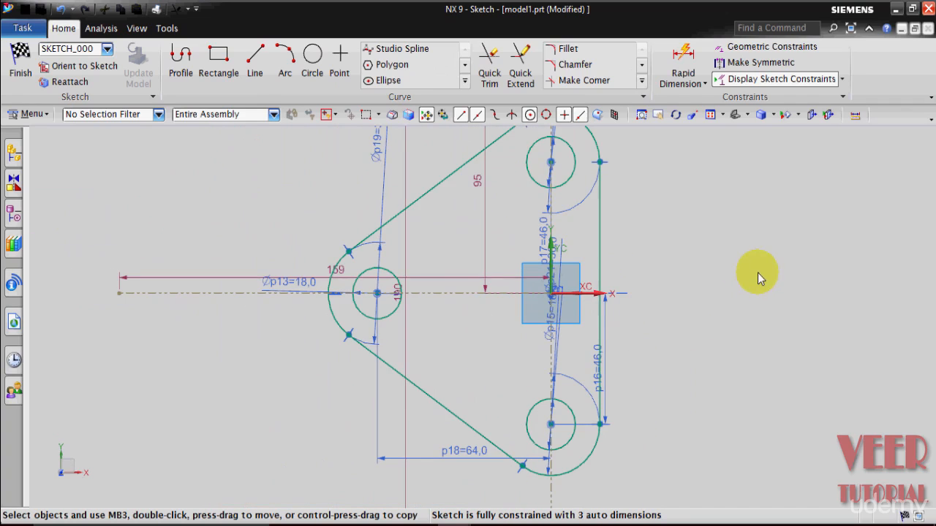
{"action": "left_click", "coordinate": [387, 434]}
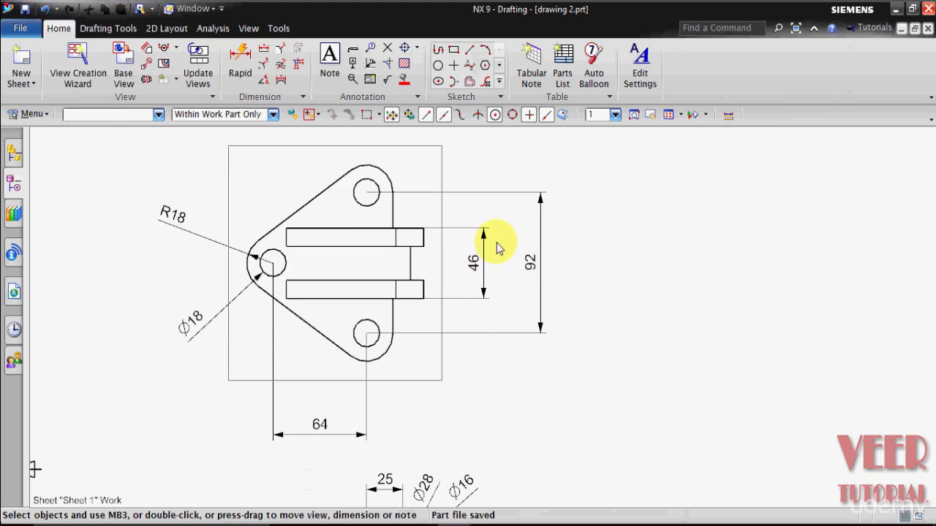
{"action": "scroll", "coordinate": [396, 324], "scroll_direction": "down", "scroll_amount": 1}
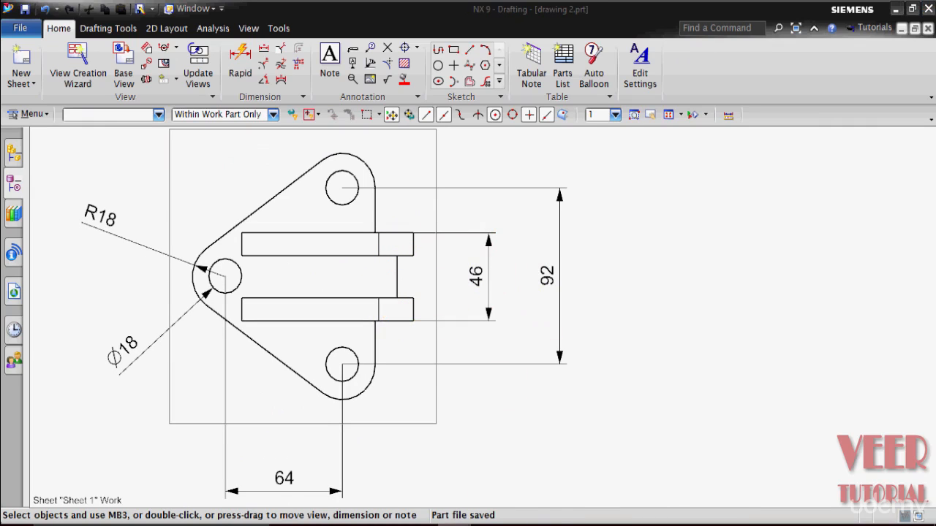
{"action": "left_click", "coordinate": [574, 475]}
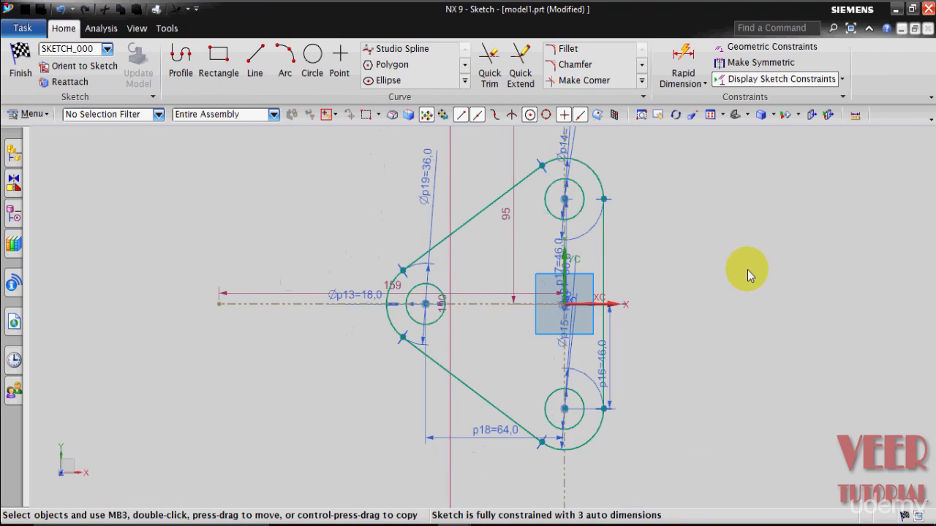
{"action": "scroll", "coordinate": [747, 268], "scroll_direction": "down", "scroll_amount": 1}
{"action": "scroll", "coordinate": [840, 256], "scroll_direction": "up", "scroll_amount": 2}
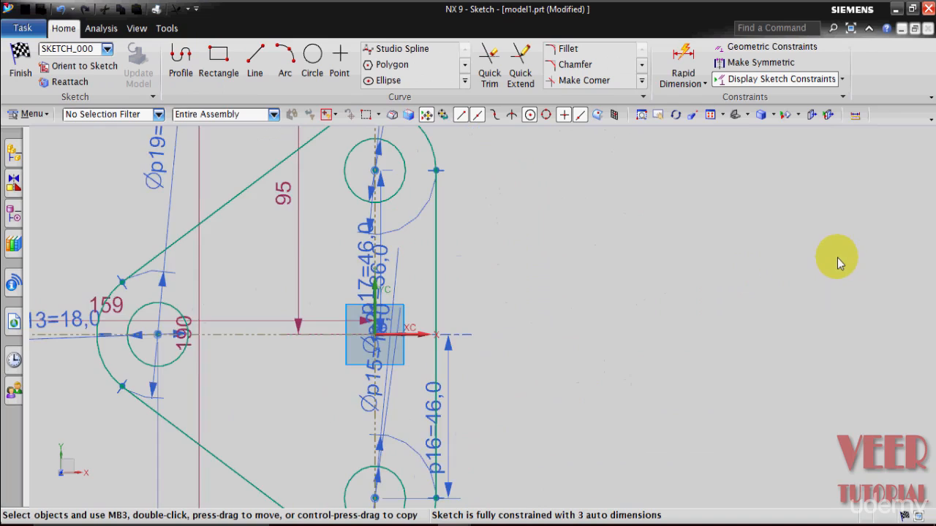
Start a line at the axis point on the right vertical edge and draw it 23 mm straight up.
{"action": "left_click", "coordinate": [255, 60]}
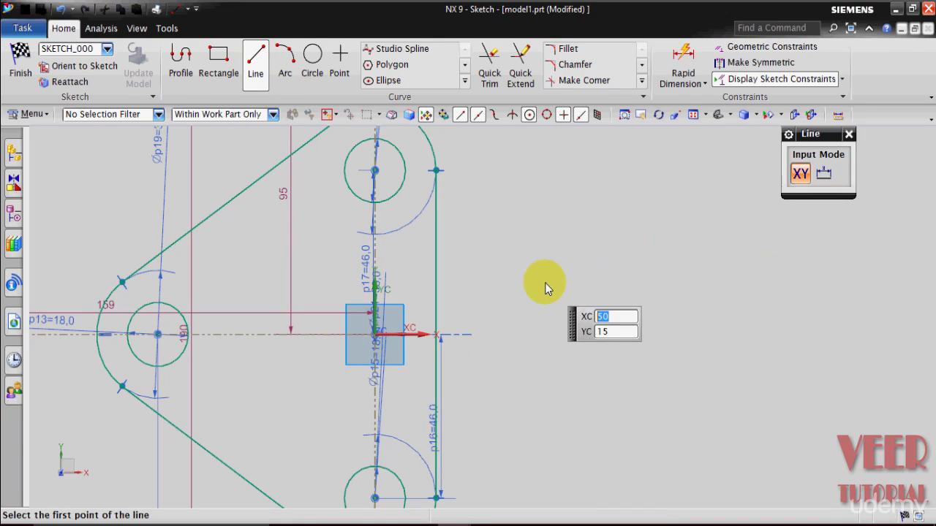
{"action": "left_click", "coordinate": [439, 337]}
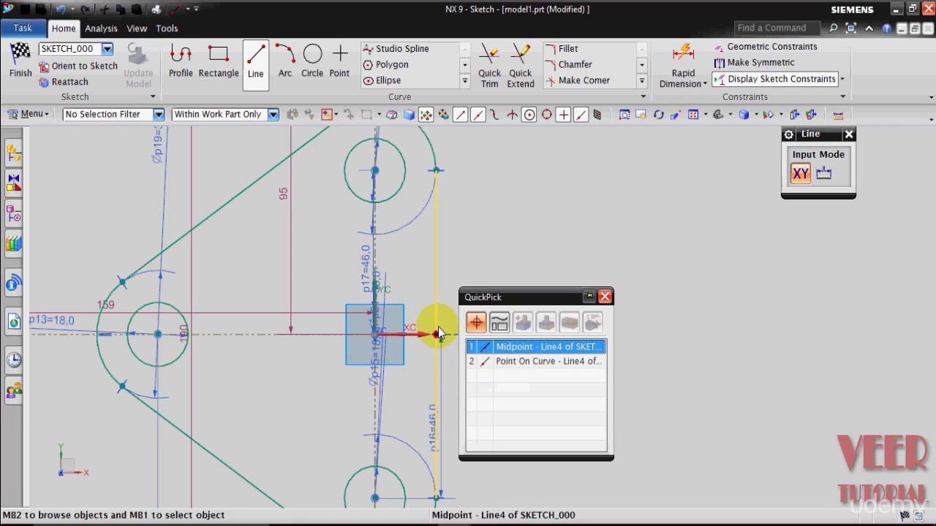
{"action": "left_click", "coordinate": [505, 347]}
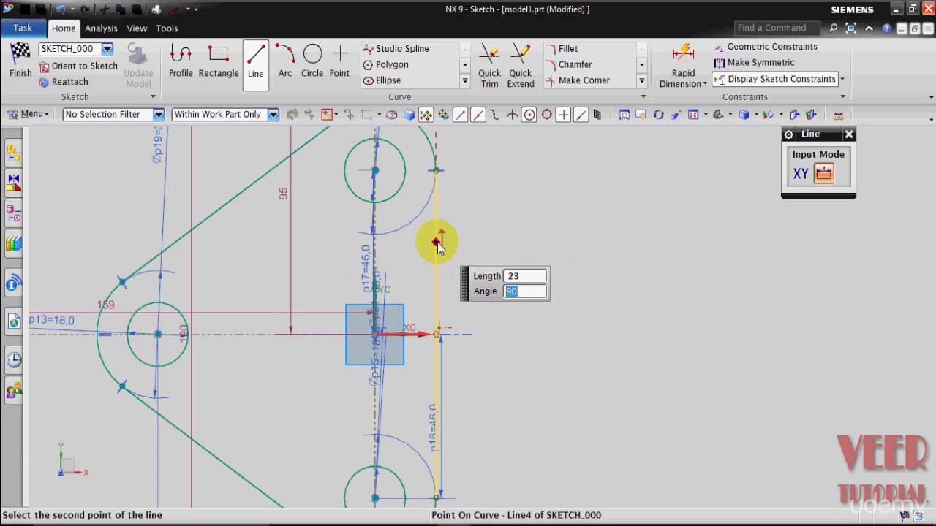
{"action": "left_click", "coordinate": [438, 247]}
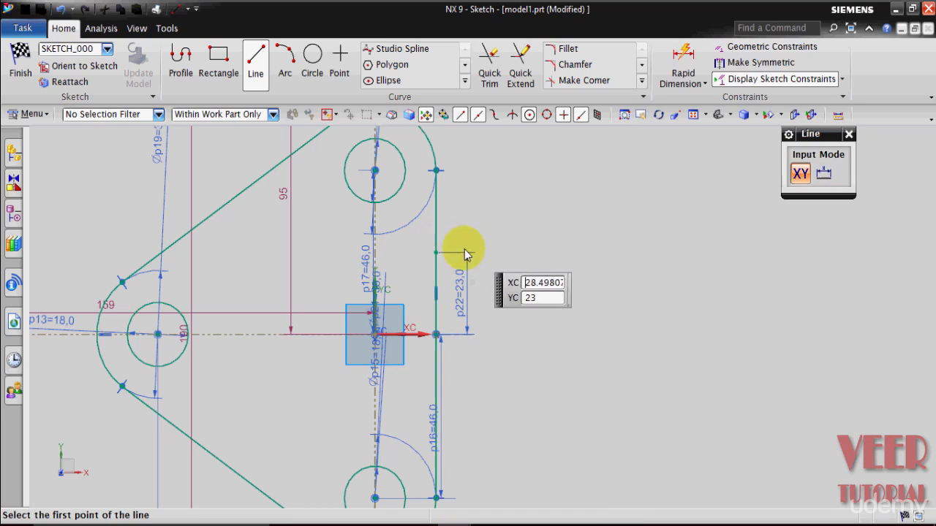
Draw a 12 mm horizontal line to the right from the top end of that line.
{"action": "left_click", "coordinate": [436, 253]}
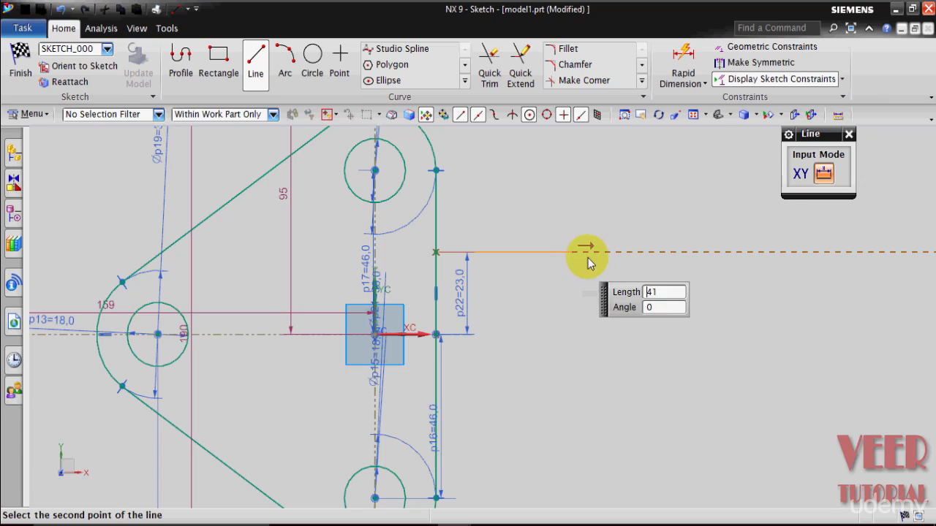
{"action": "type", "text": "12"}
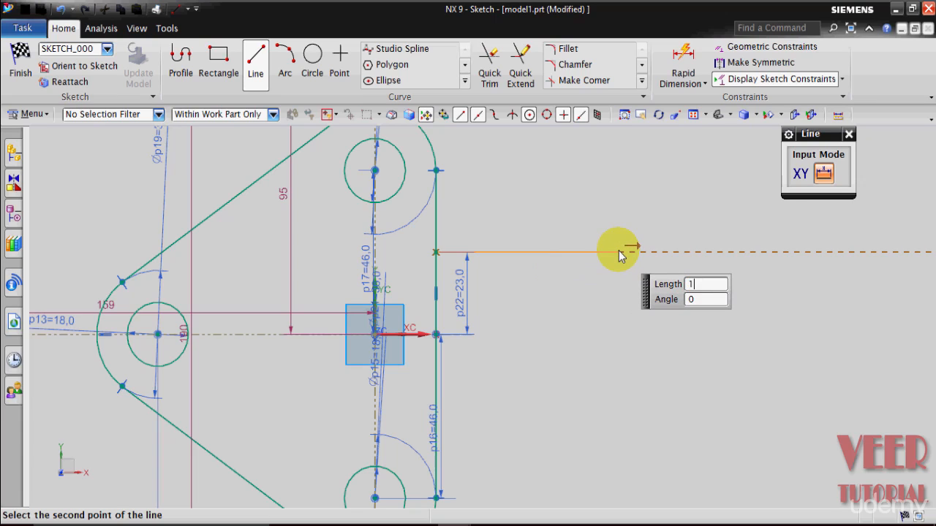
{"action": "key", "text": "Tab"}
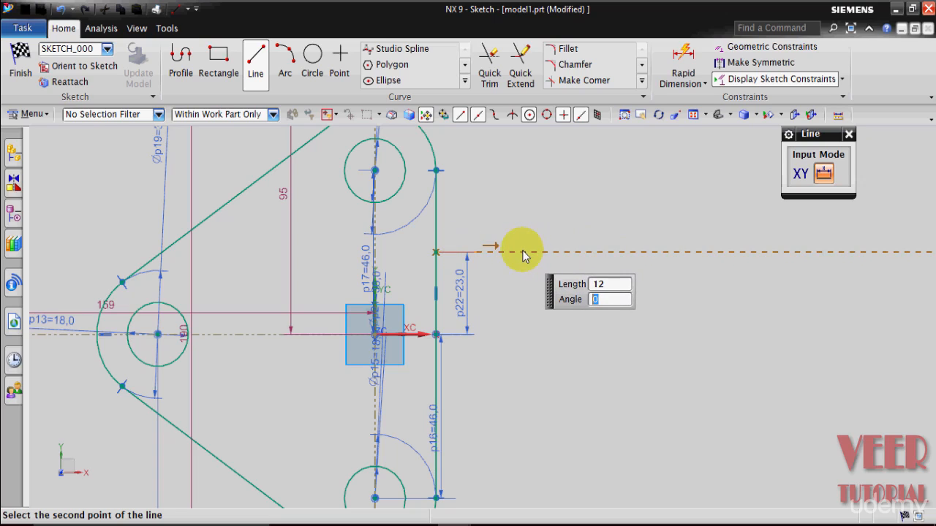
{"action": "key", "text": "Return"}
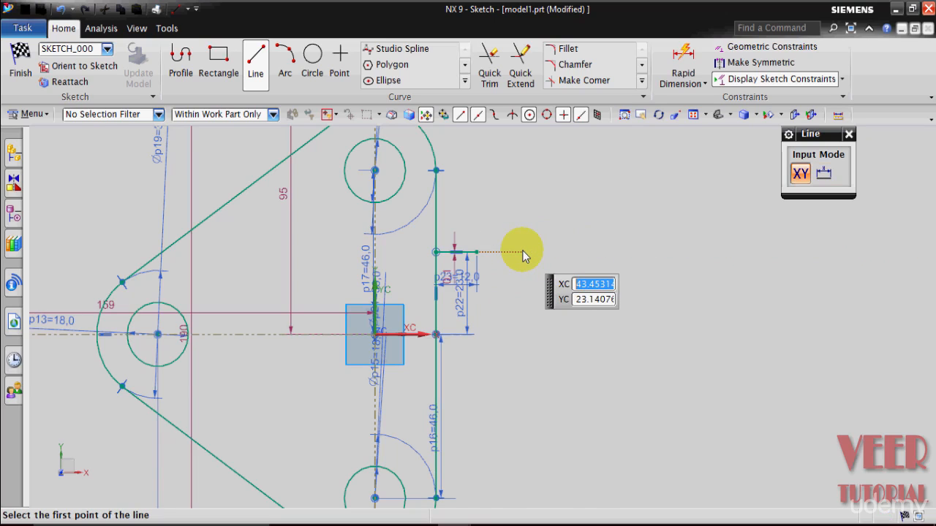
Draw a 46 mm vertical line downward from the end of the horizontal line.
{"action": "scroll", "coordinate": [522, 250], "scroll_direction": "up", "scroll_amount": 4}
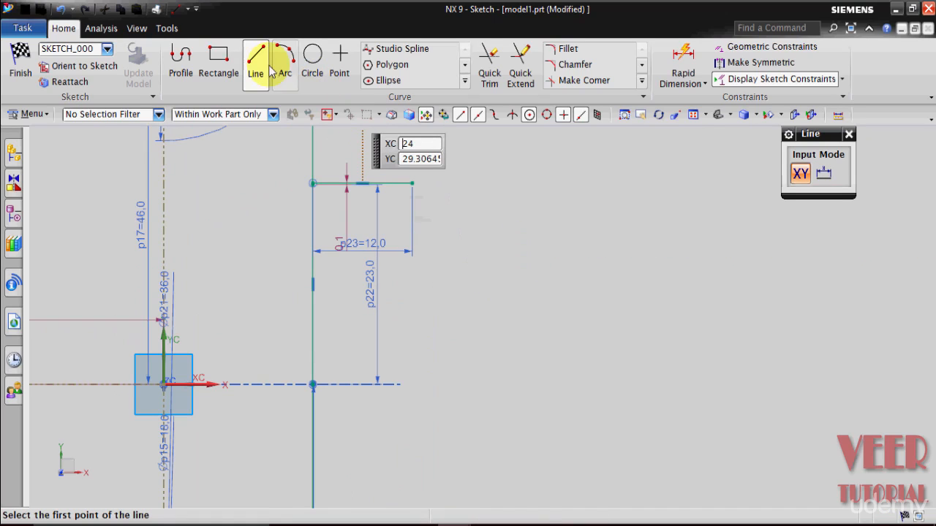
{"action": "left_click", "coordinate": [414, 186]}
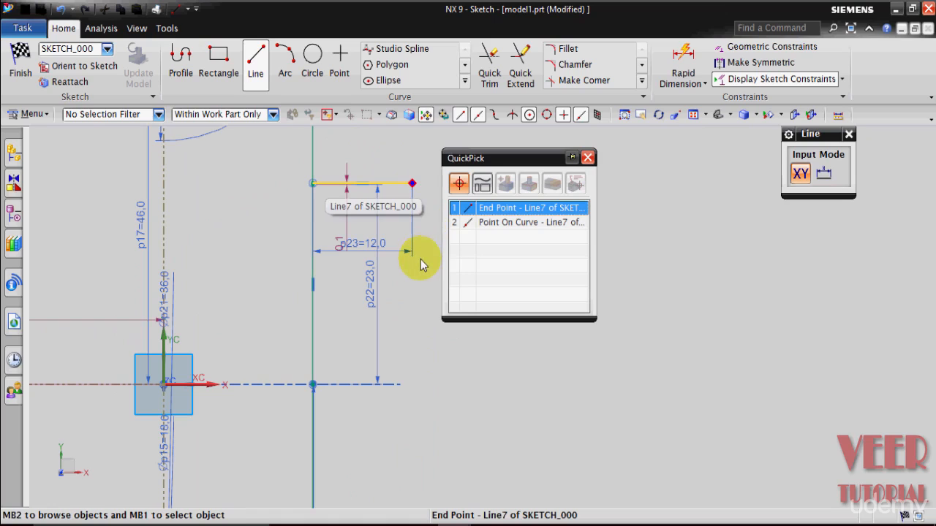
{"action": "left_click", "coordinate": [503, 209]}
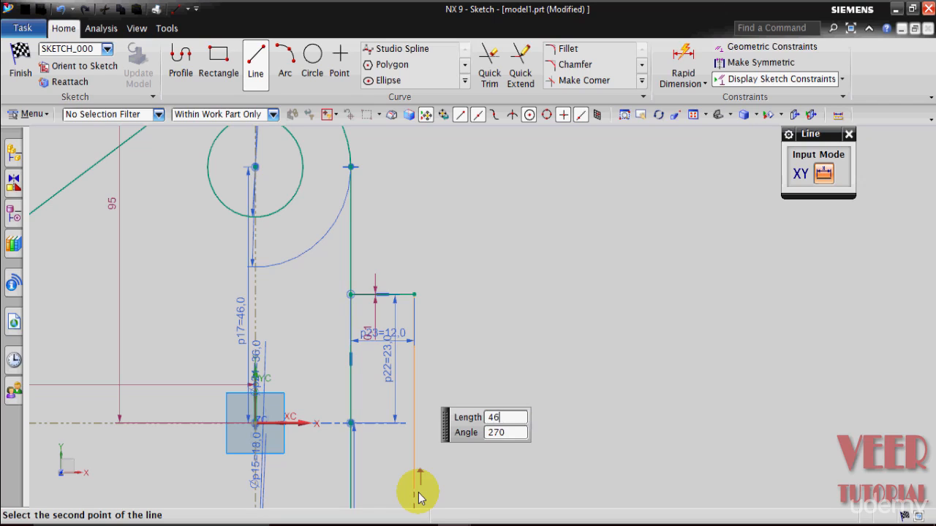
{"action": "scroll", "coordinate": [449, 432], "scroll_direction": "down", "scroll_amount": 2}
{"action": "scroll", "coordinate": [450, 427], "scroll_direction": "up", "scroll_amount": 2}
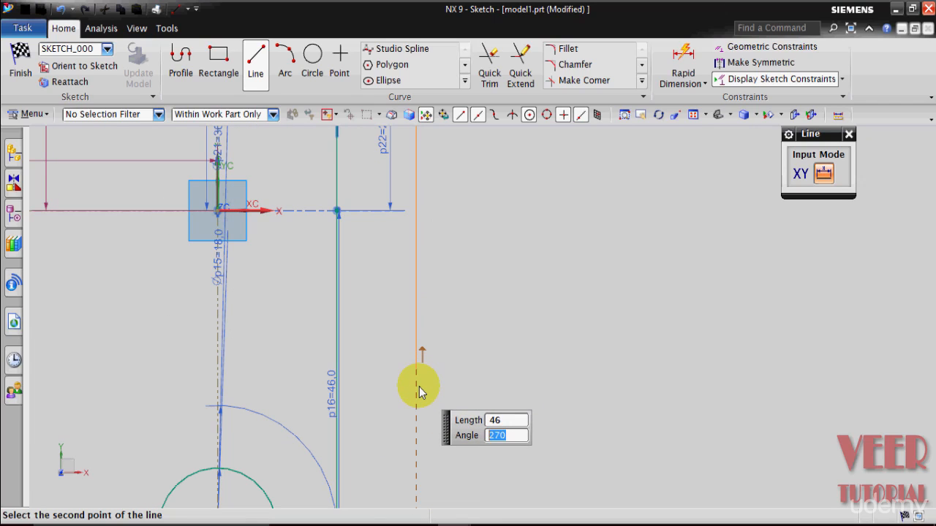
{"action": "key", "text": "Return"}
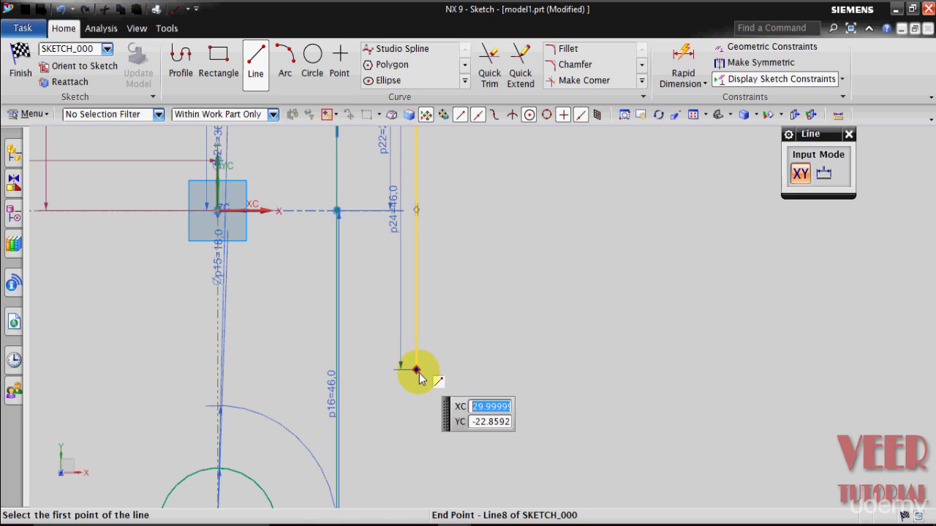
Draw a 12 mm horizontal line back to the right edge and a line up the edge to the axis, closing the tab outline.
{"action": "left_click", "coordinate": [417, 371]}
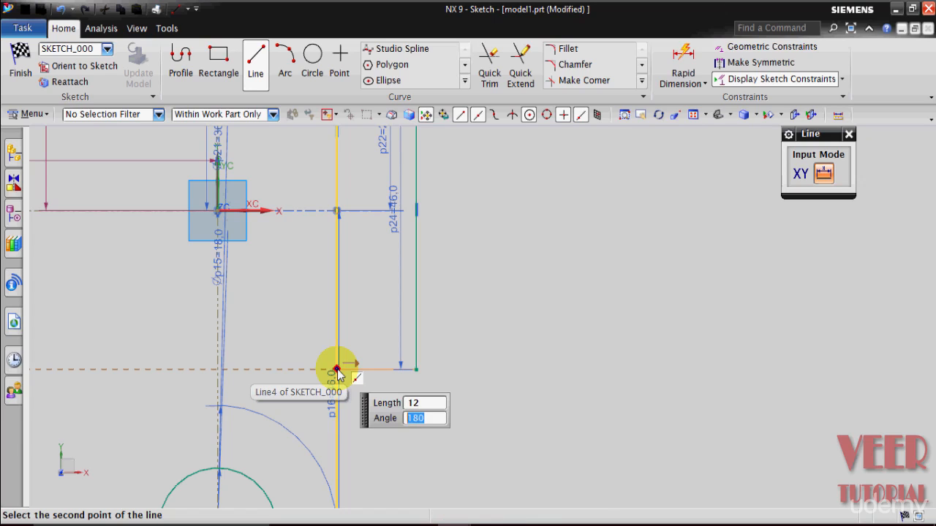
{"action": "left_click", "coordinate": [302, 369]}
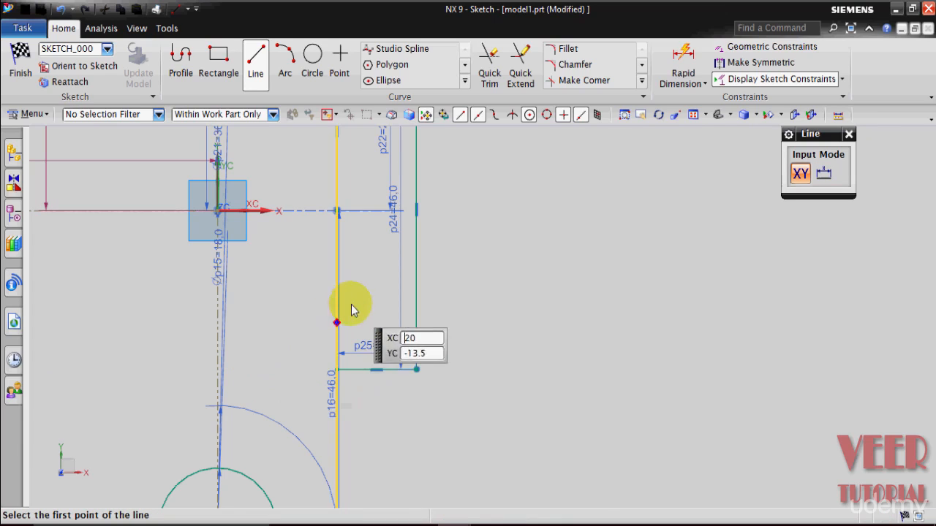
{"action": "left_click", "coordinate": [336, 369]}
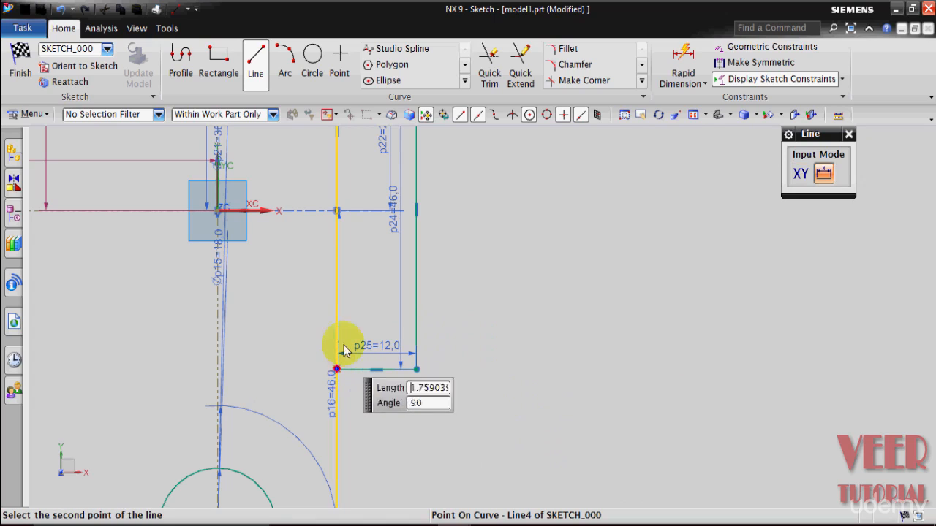
{"action": "left_click", "coordinate": [336, 211]}
{"action": "key", "text": "Escape"}
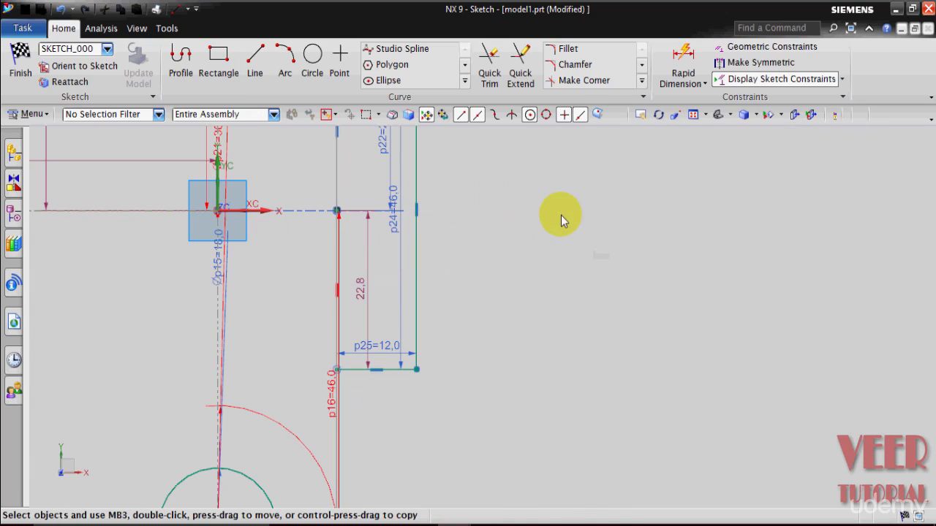
Quick Trim the right edge line segments lying inside the rectangular tab outline.
{"action": "scroll", "coordinate": [563, 485], "scroll_direction": "down", "scroll_amount": 3}
{"action": "scroll", "coordinate": [564, 485], "scroll_direction": "up", "scroll_amount": 2}
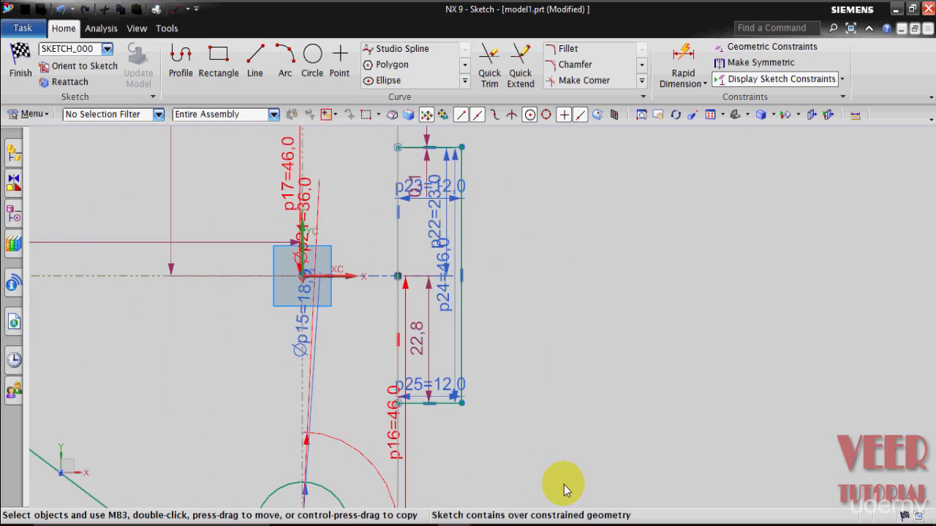
{"action": "scroll", "coordinate": [561, 491], "scroll_direction": "down", "scroll_amount": 1}
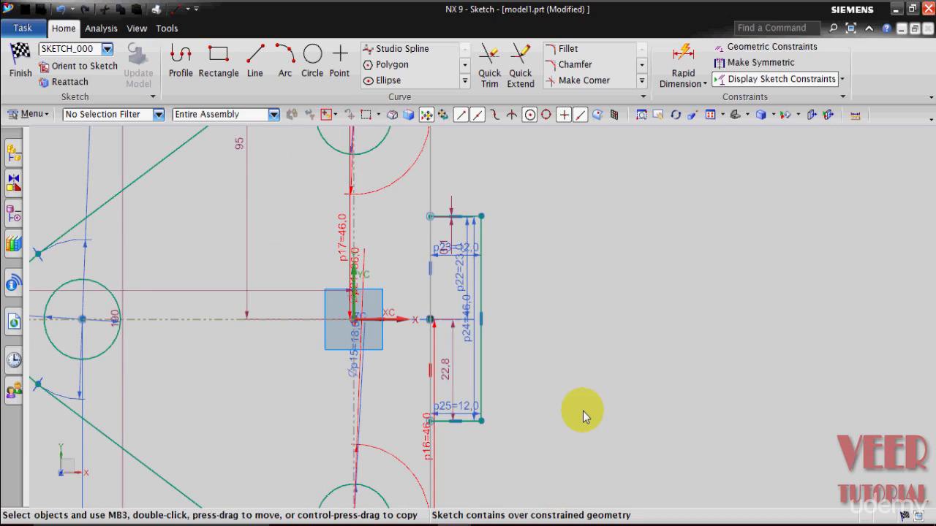
{"action": "scroll", "coordinate": [582, 410], "scroll_direction": "down", "scroll_amount": 1}
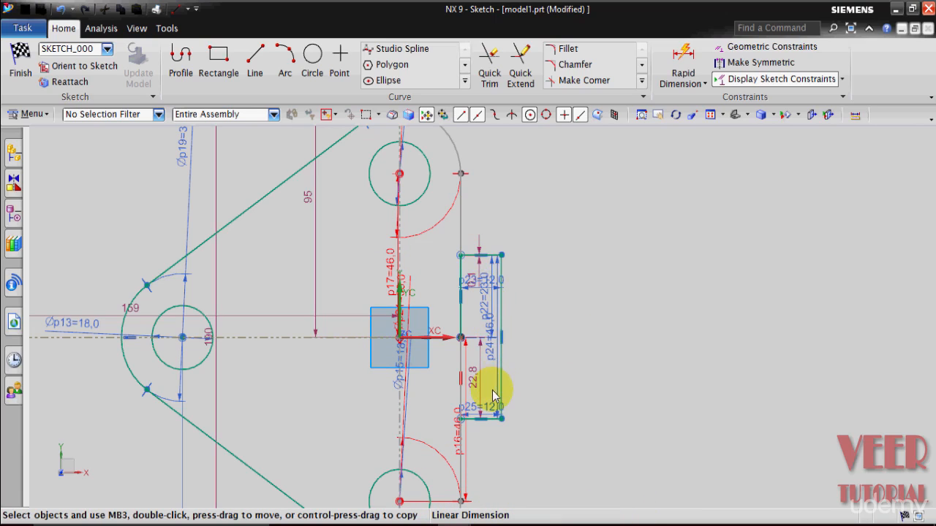
{"action": "scroll", "coordinate": [476, 403], "scroll_direction": "up", "scroll_amount": 2}
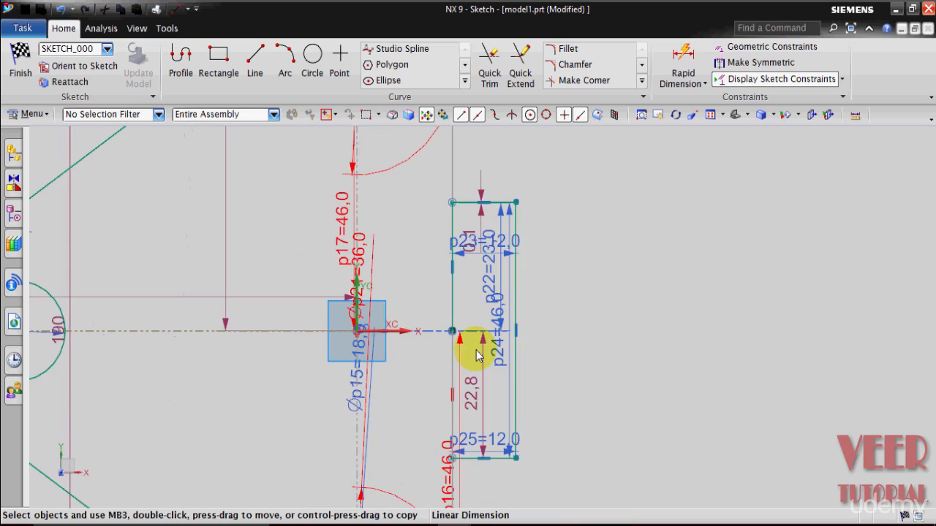
{"action": "left_click", "coordinate": [492, 69]}
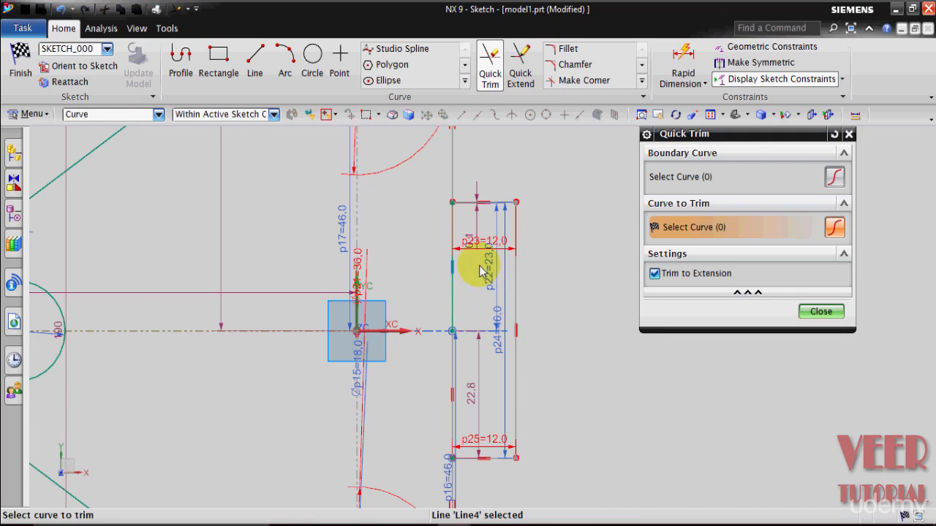
{"action": "scroll", "coordinate": [457, 326], "scroll_direction": "up", "scroll_amount": 2}
{"action": "scroll", "coordinate": [445, 392], "scroll_direction": "down", "scroll_amount": 3}
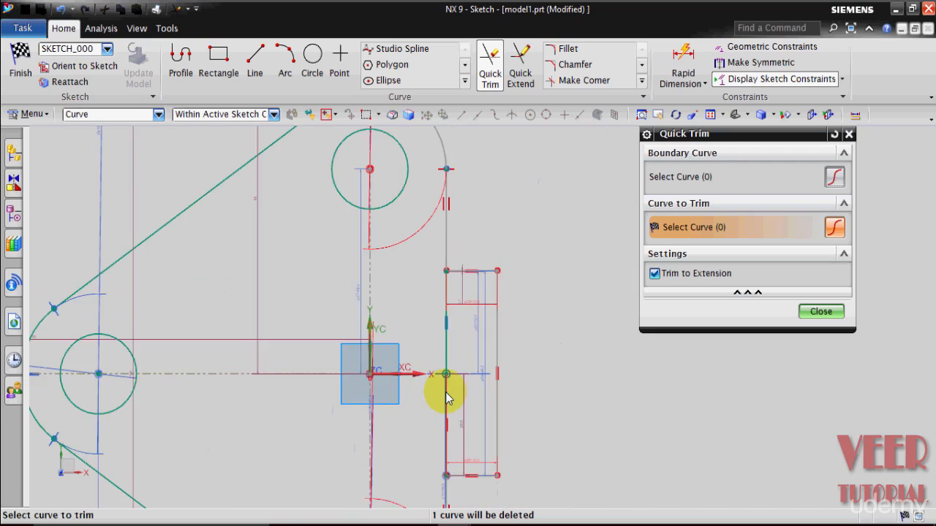
{"action": "scroll", "coordinate": [458, 461], "scroll_direction": "up", "scroll_amount": 5}
{"action": "scroll", "coordinate": [473, 488], "scroll_direction": "down", "scroll_amount": 4}
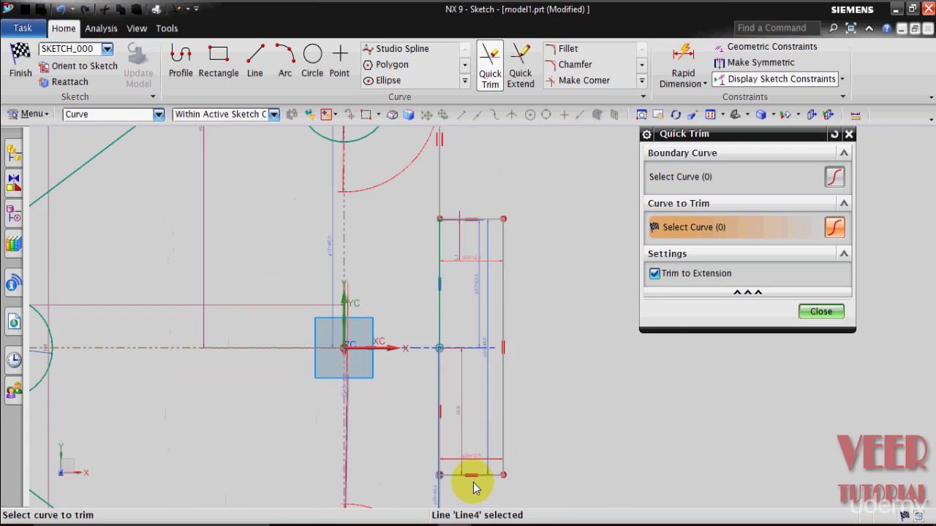
{"action": "left_click", "coordinate": [430, 284]}
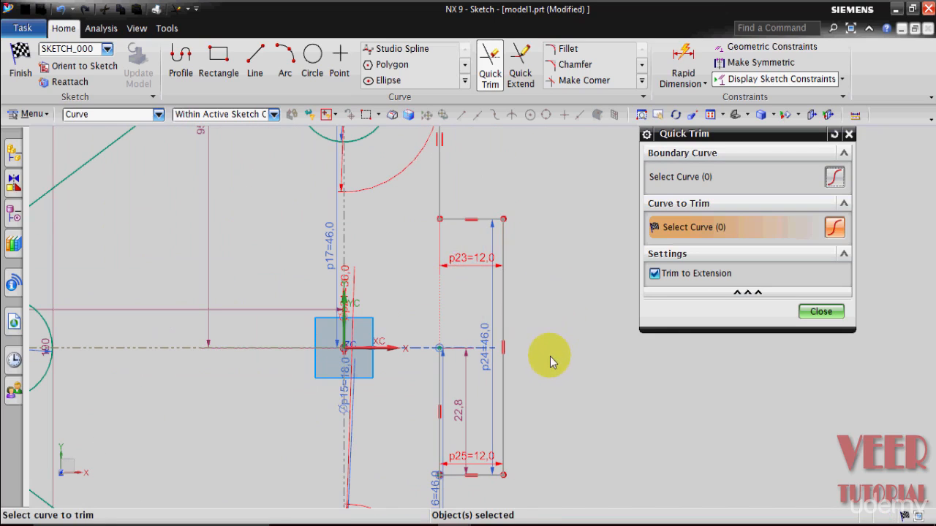
{"action": "left_click", "coordinate": [441, 401]}
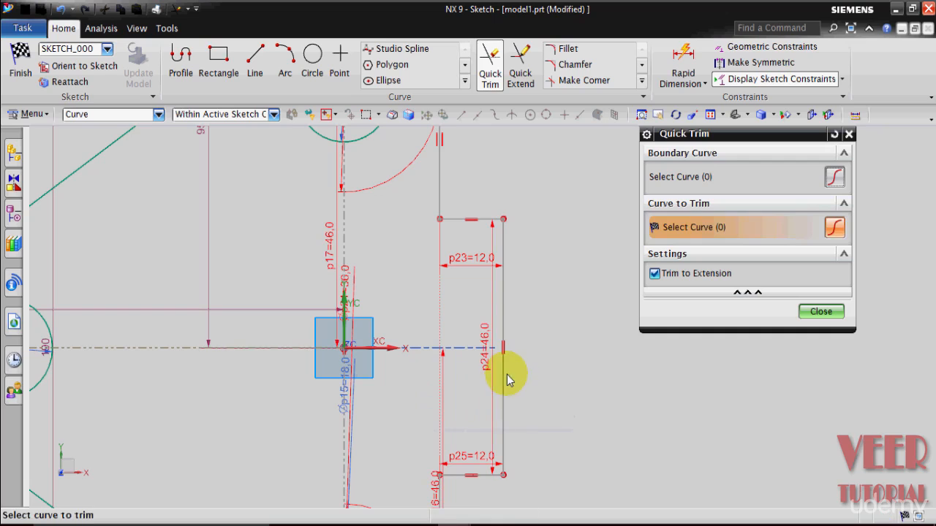
{"action": "left_click", "coordinate": [823, 314]}
Finish the section sketch and extrude the bracket profile with an end distance of 12 mm.
{"action": "scroll", "coordinate": [599, 371], "scroll_direction": "down", "scroll_amount": 4}
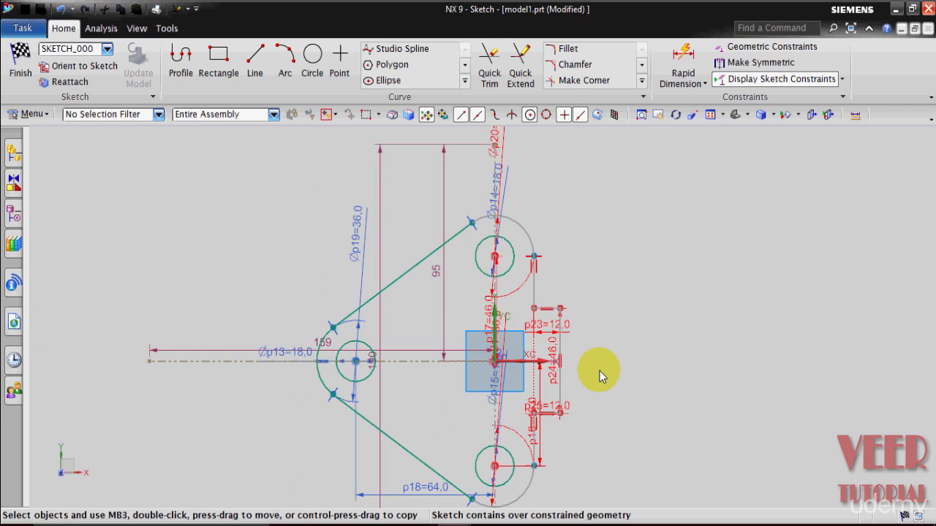
{"action": "left_click", "coordinate": [19, 65]}
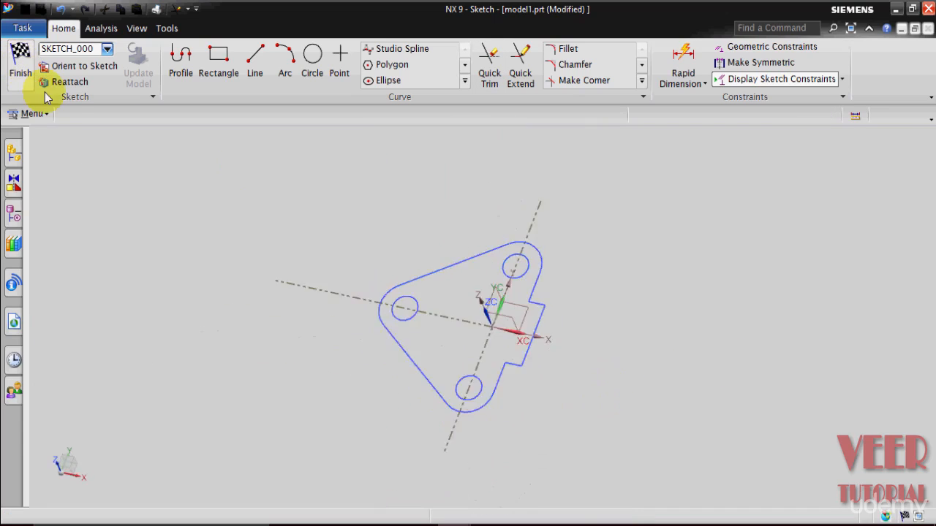
{"action": "key", "text": "x"}
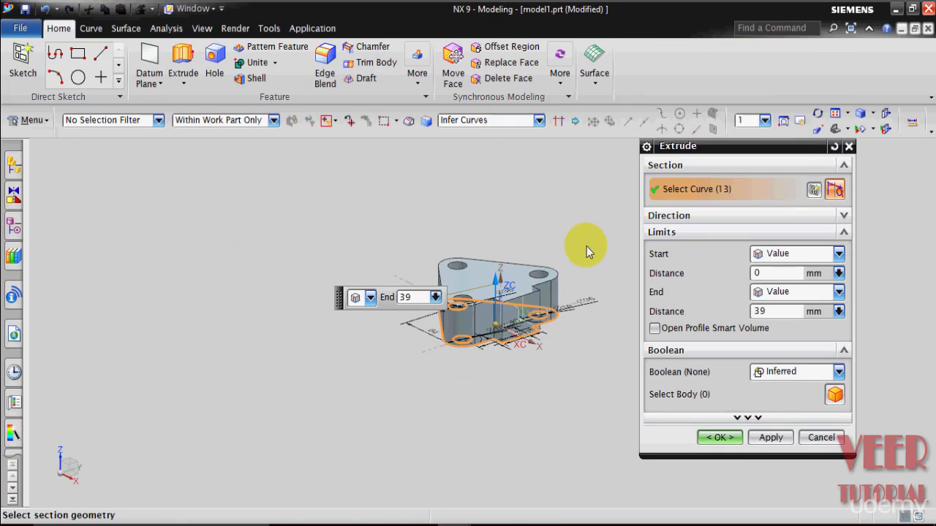
{"action": "scroll", "coordinate": [552, 253], "scroll_direction": "up", "scroll_amount": 4}
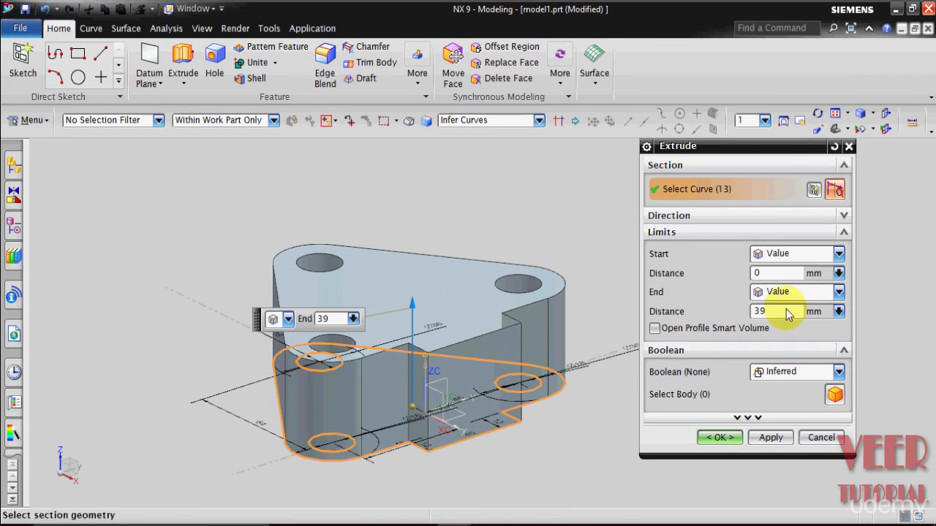
{"action": "type", "text": "12"}
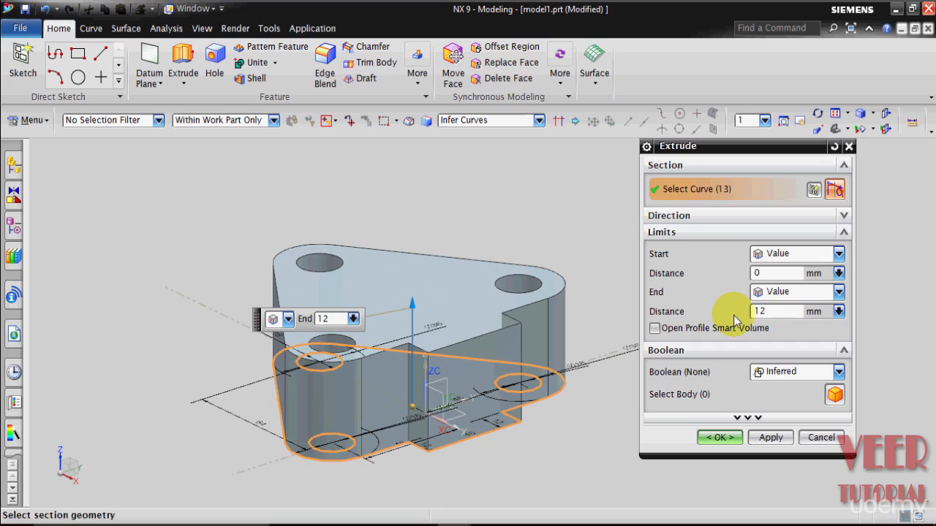
{"action": "left_click", "coordinate": [713, 437]}
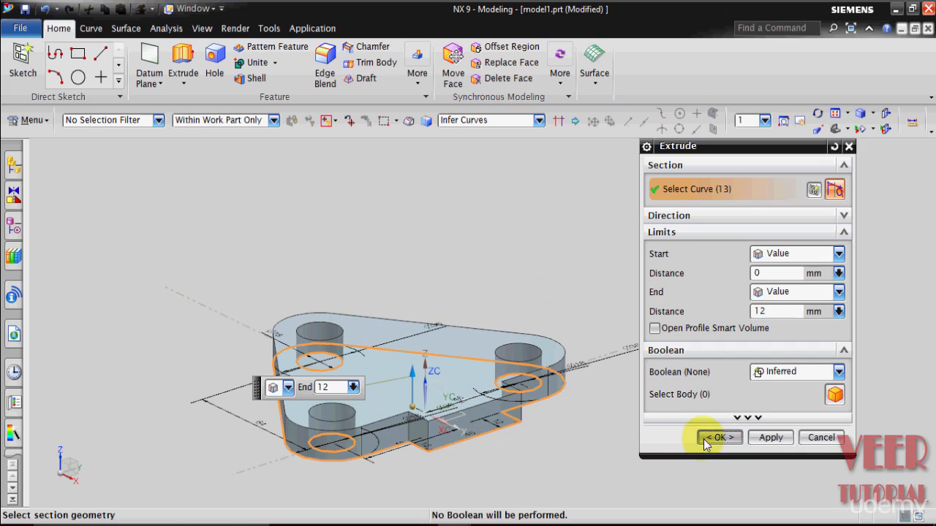
Switch to the reference bracket model in model2 and rotate it to examine its shape.
{"action": "middle_click_drag", "start_coordinate": [687, 424], "coordinate": [658, 451]}
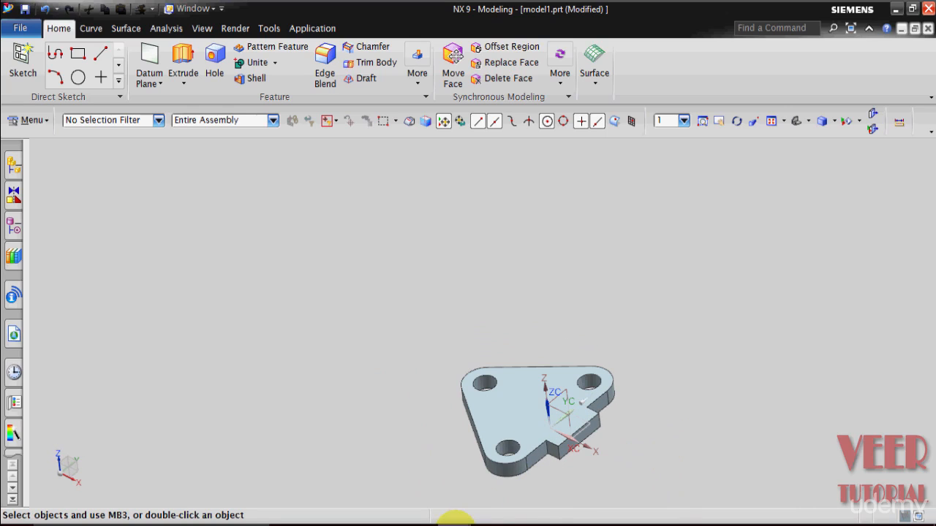
{"action": "mouse_move", "coordinate": [453, 519]}
{"action": "left_click", "coordinate": [453, 484]}
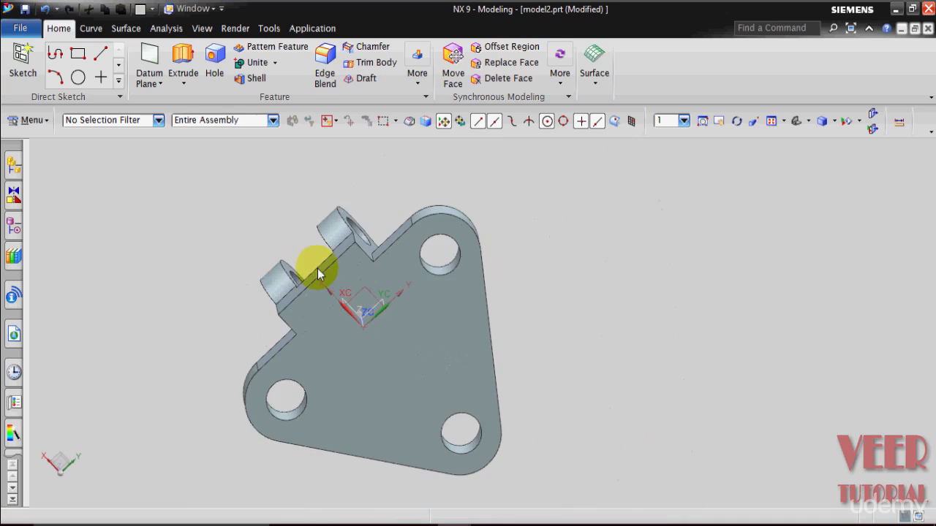
{"action": "middle_click_drag", "start_coordinate": [562, 292], "coordinate": [656, 364]}
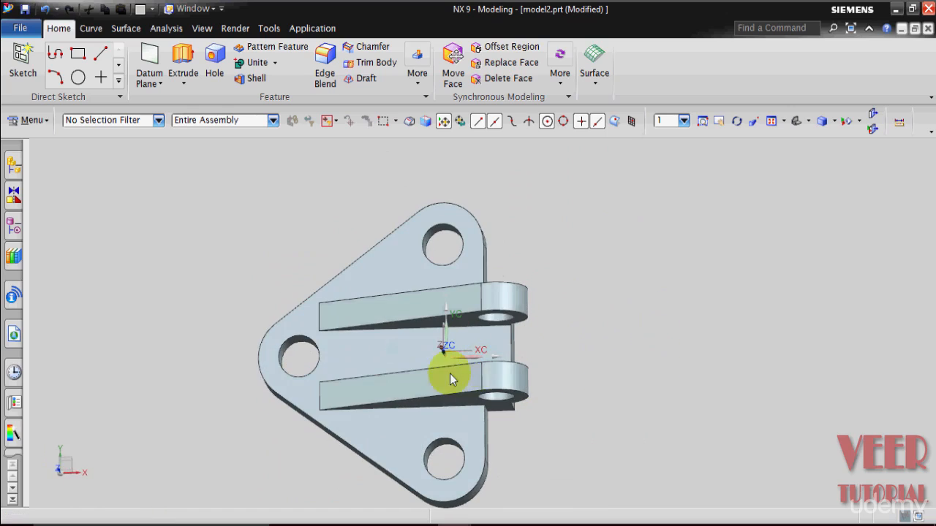
Finish rotating the reference model and switch back to the bracket part in model1.
{"action": "middle_click_drag", "start_coordinate": [610, 403], "coordinate": [527, 417]}
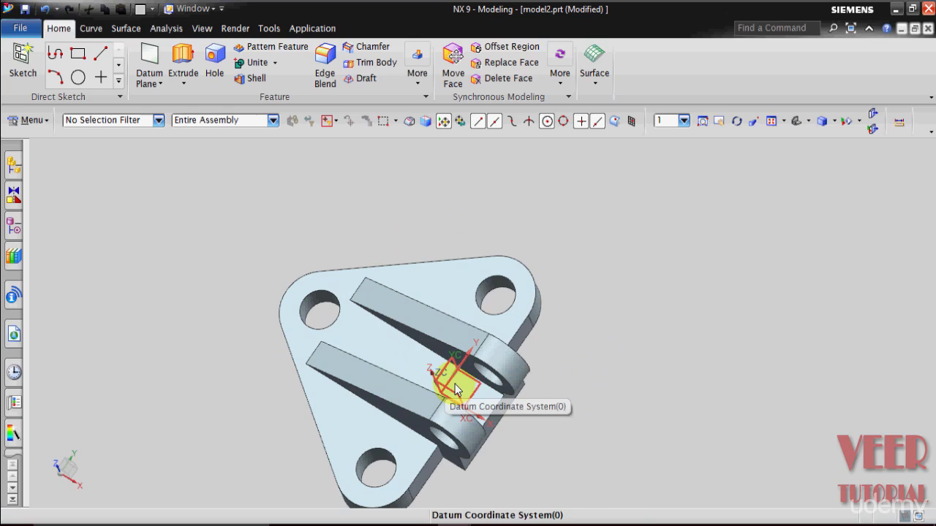
{"action": "left_click", "coordinate": [464, 515]}
{"action": "left_click", "coordinate": [560, 480]}
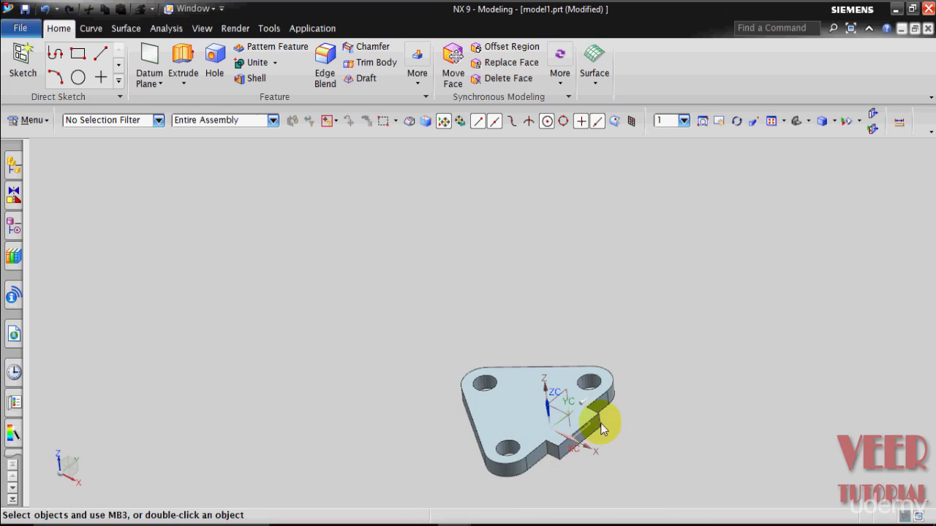
{"action": "scroll", "coordinate": [589, 510], "scroll_direction": "up", "scroll_amount": 3}
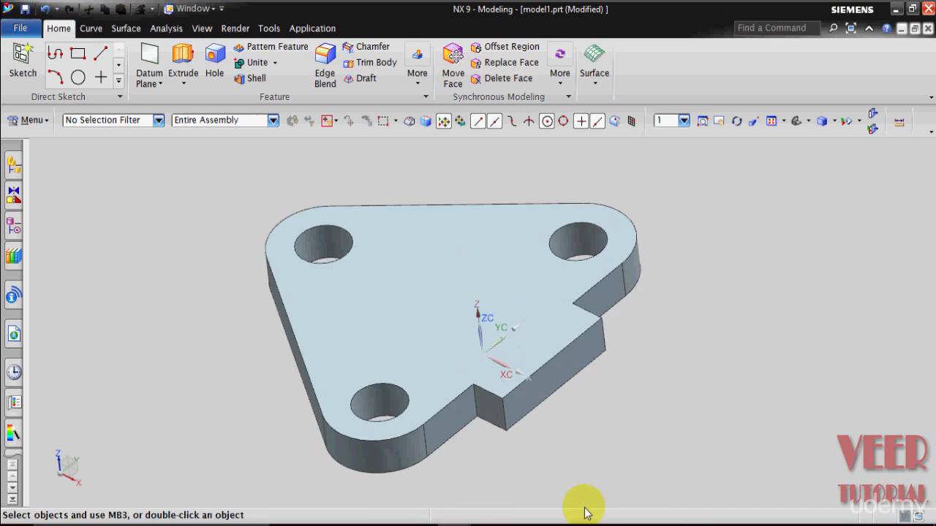
{"action": "scroll", "coordinate": [607, 429], "scroll_direction": "down", "scroll_amount": 1}
{"action": "middle_click_drag", "start_coordinate": [652, 407], "coordinate": [651, 427]}
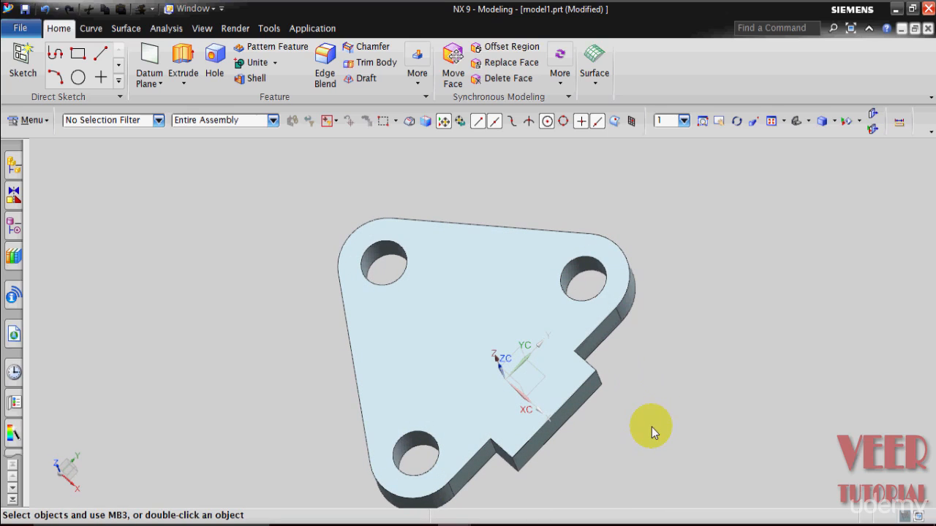
Create an At Distance datum plane offset 11 mm from the XZ plane of the datum coordinate system.
{"action": "left_click", "coordinate": [161, 83]}
{"action": "left_click", "coordinate": [161, 98]}
{"action": "middle_click_drag", "start_coordinate": [337, 240], "coordinate": [654, 390]}
{"action": "left_click", "coordinate": [121, 164]}
{"action": "left_click", "coordinate": [102, 193]}
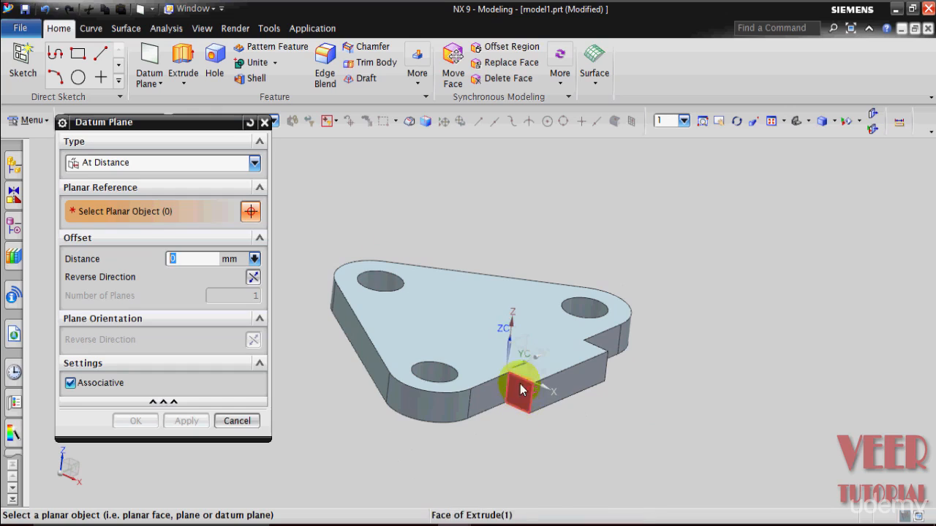
{"action": "scroll", "coordinate": [506, 391], "scroll_direction": "up", "scroll_amount": 5}
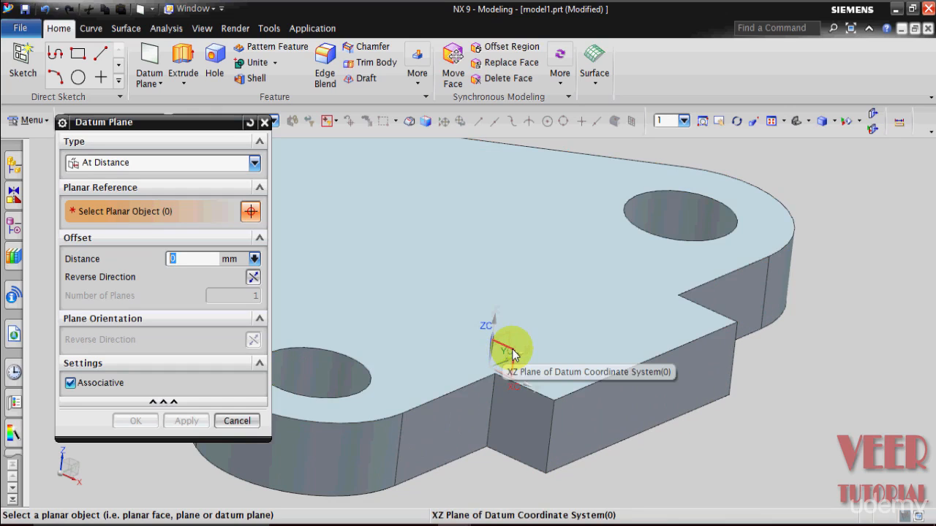
{"action": "left_click", "coordinate": [511, 353]}
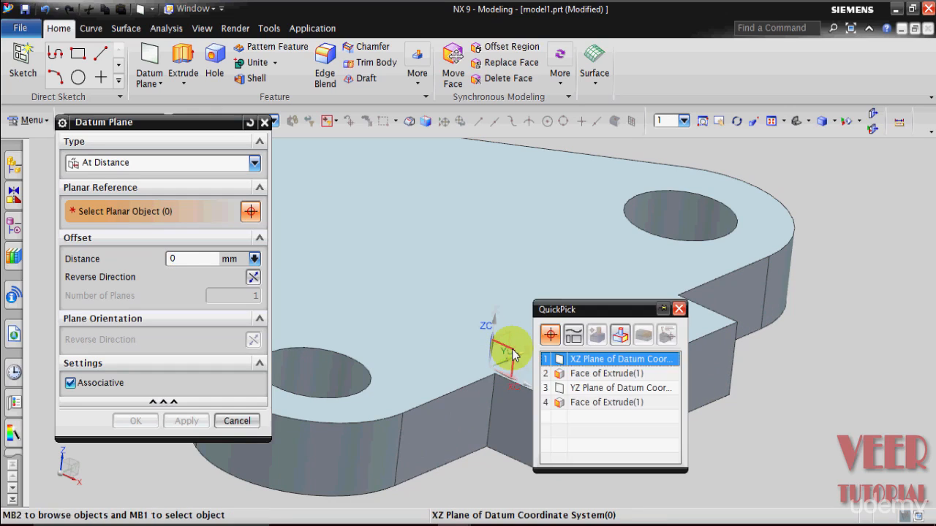
{"action": "left_click", "coordinate": [585, 358]}
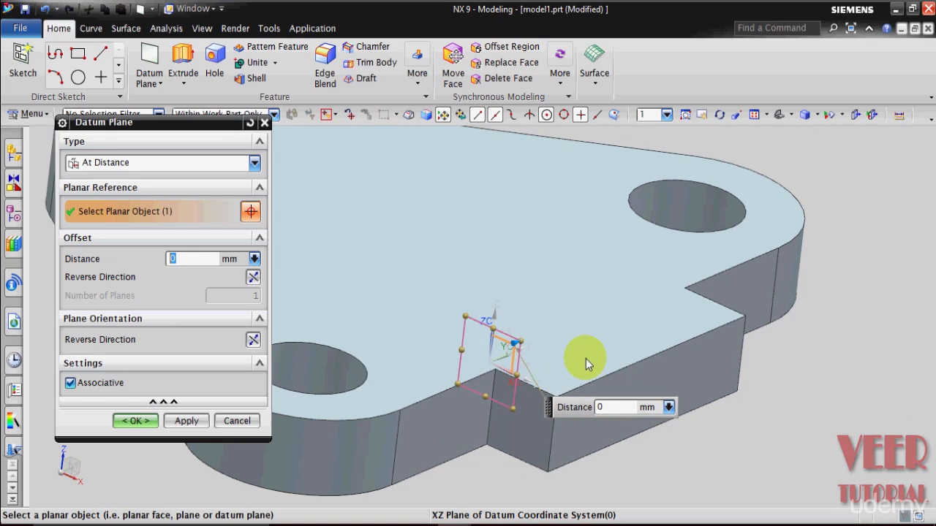
{"action": "scroll", "coordinate": [586, 358], "scroll_direction": "down", "scroll_amount": 3}
{"action": "middle_click_drag", "start_coordinate": [732, 436], "coordinate": [766, 430]}
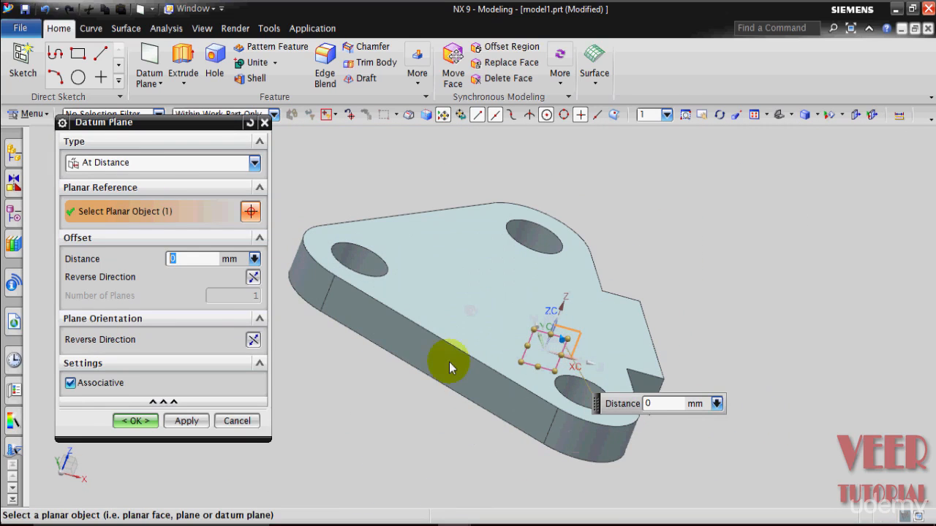
{"action": "type", "text": "11"}
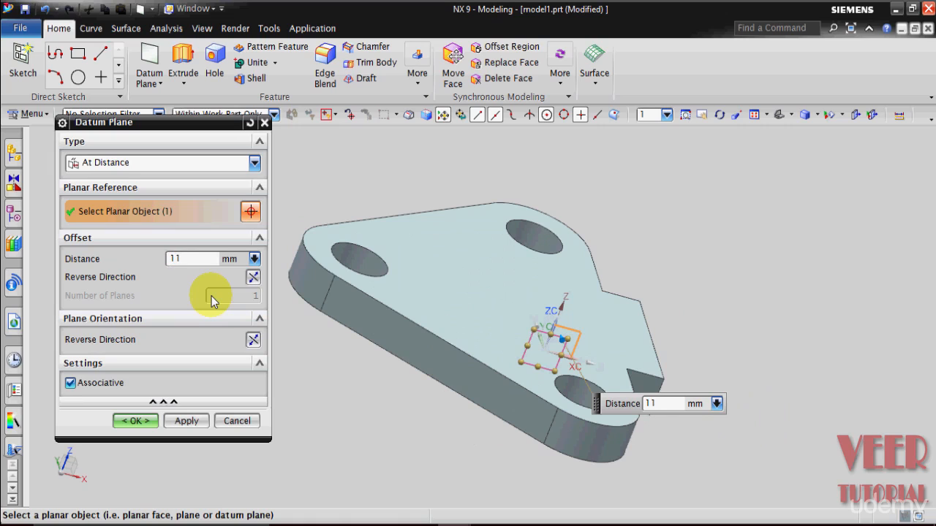
{"action": "key", "text": "Return"}
Enlarge the new datum plane's display frame to cover the whole part and confirm the plane.
{"action": "middle_click_drag", "start_coordinate": [400, 420], "coordinate": [374, 418]}
{"action": "left_click_drag", "start_coordinate": [502, 353], "coordinate": [302, 272]}
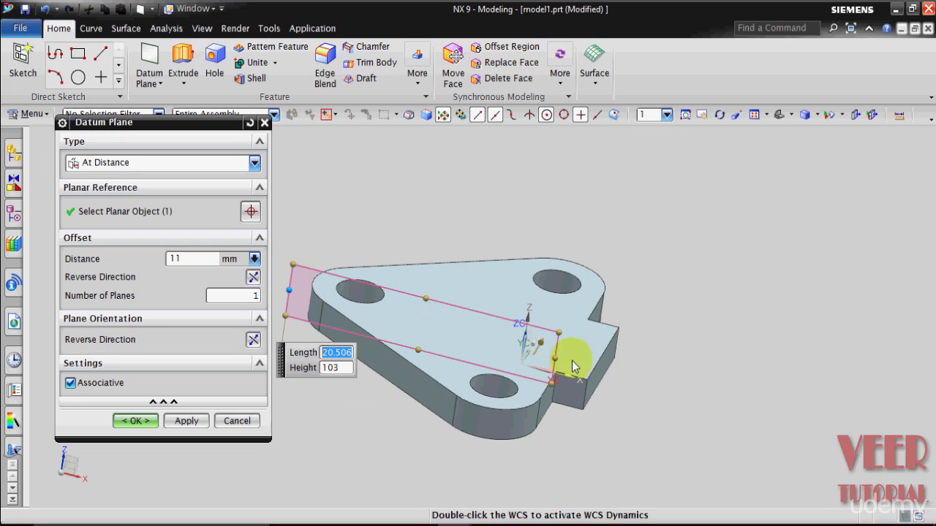
{"action": "left_click_drag", "start_coordinate": [553, 358], "coordinate": [708, 407]}
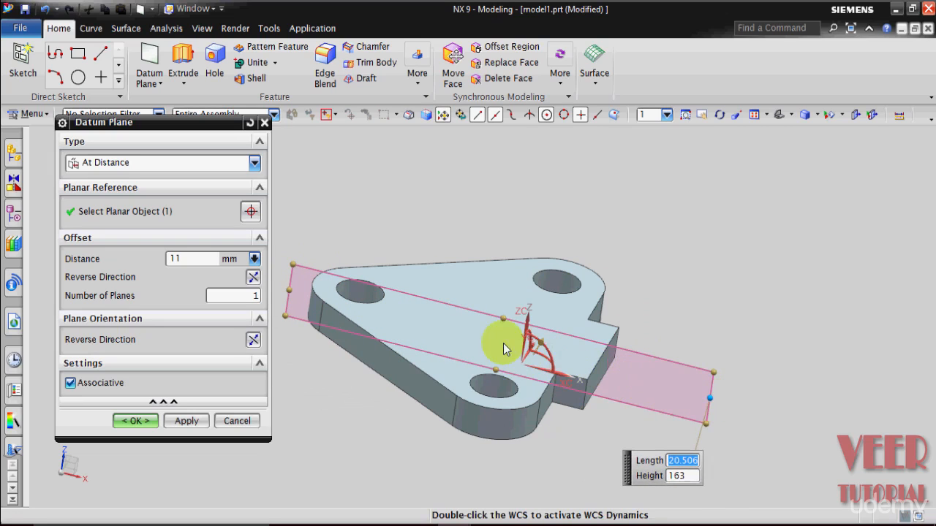
{"action": "left_click_drag", "start_coordinate": [504, 318], "coordinate": [536, 226]}
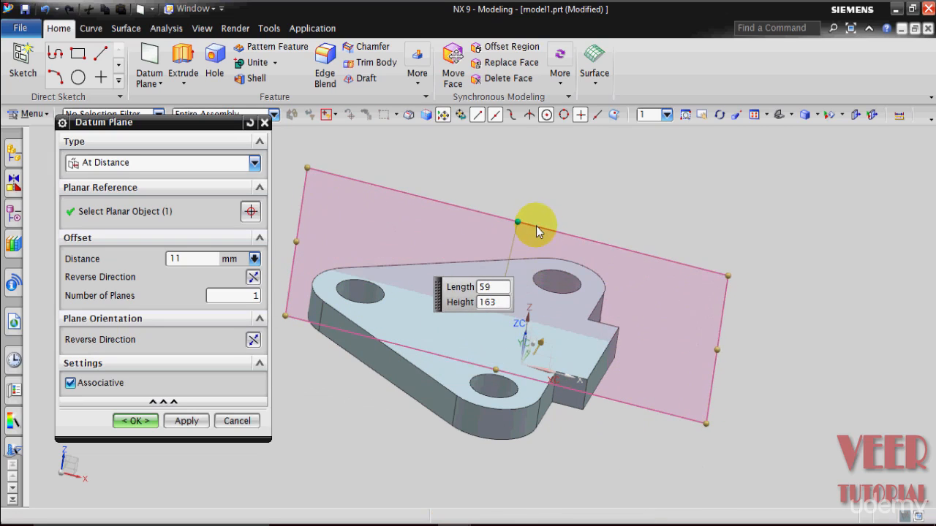
{"action": "left_click_drag", "start_coordinate": [485, 376], "coordinate": [482, 459]}
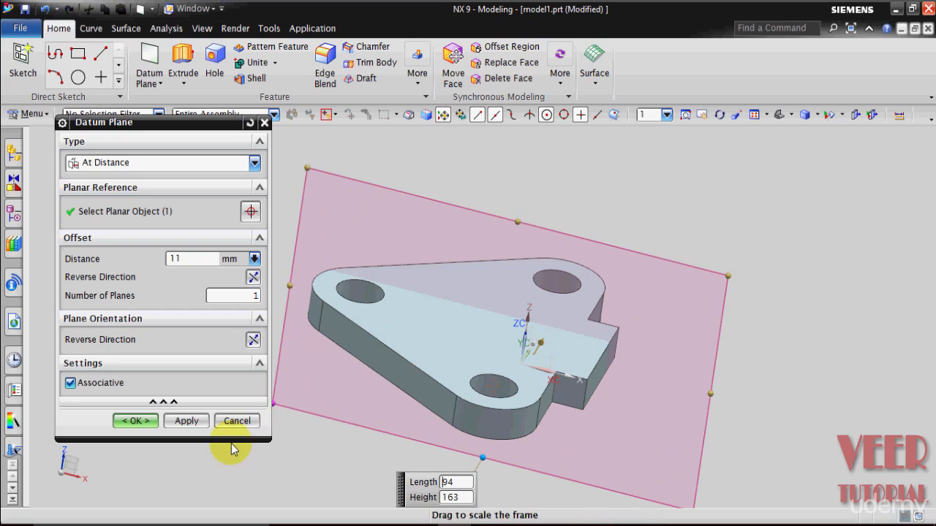
{"action": "left_click", "coordinate": [143, 426]}
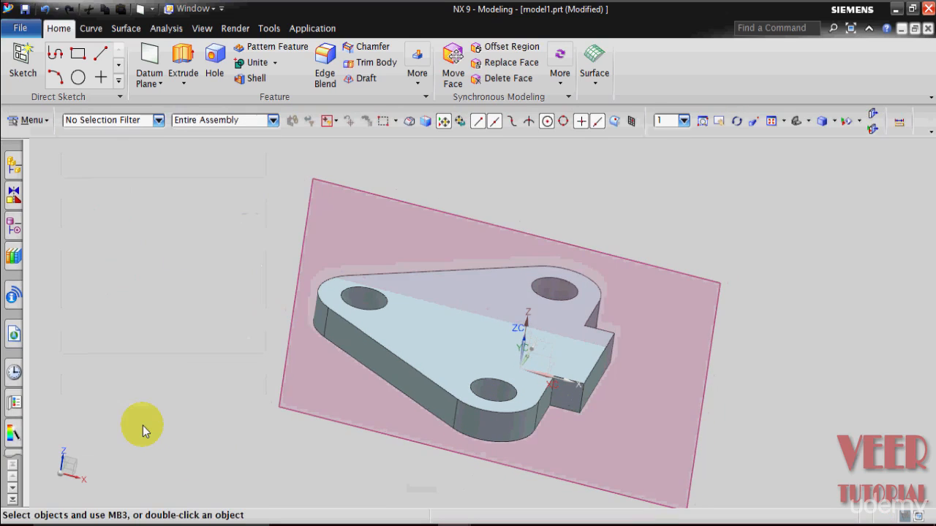
Edit the datum plane from the part navigator and reverse its offset direction.
{"action": "scroll", "coordinate": [241, 351], "scroll_direction": "up", "scroll_amount": 2}
{"action": "middle_click_drag", "start_coordinate": [711, 383], "coordinate": [695, 398]}
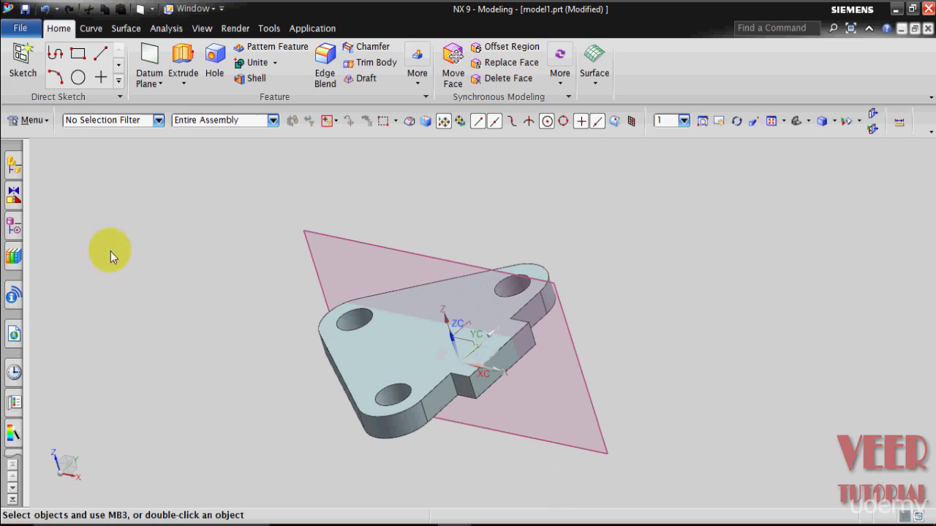
{"action": "left_click", "coordinate": [15, 229]}
{"action": "left_click", "coordinate": [117, 269]}
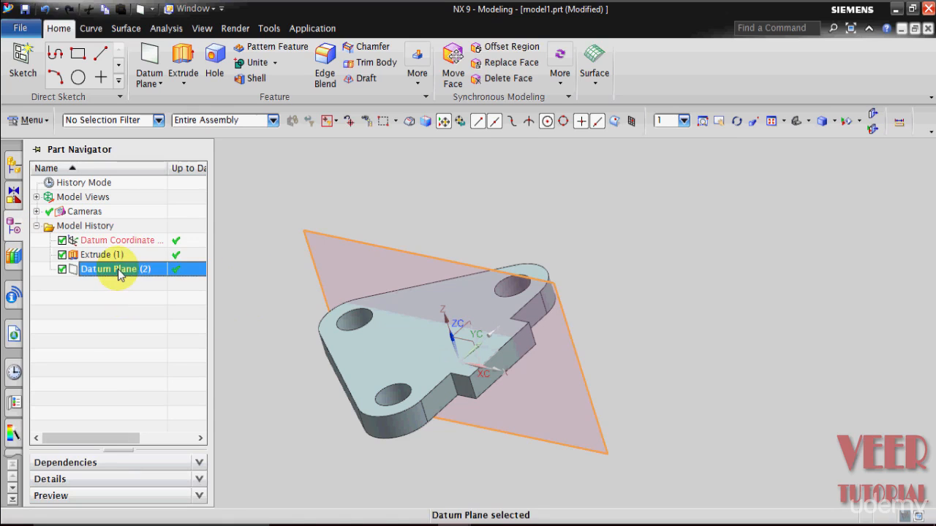
{"action": "right_click", "coordinate": [121, 271]}
{"action": "left_click", "coordinate": [176, 50]}
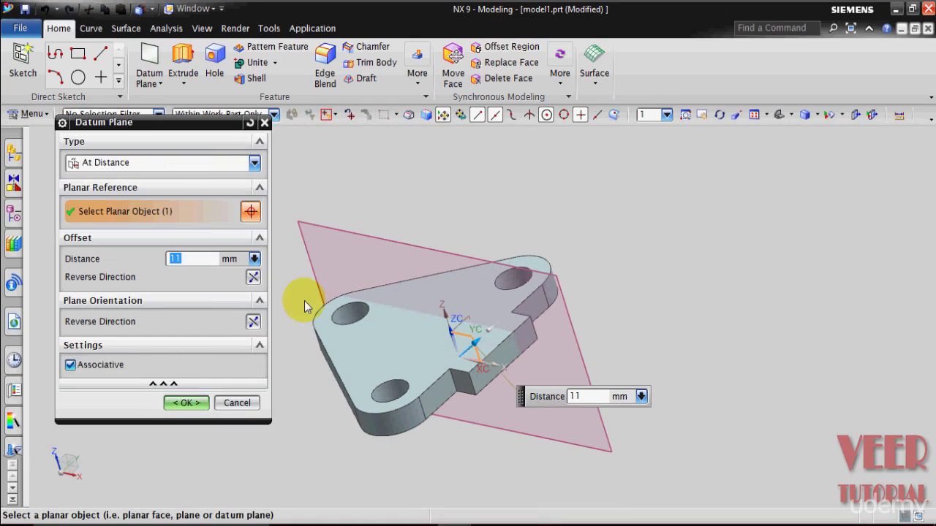
{"action": "left_click", "coordinate": [253, 276]}
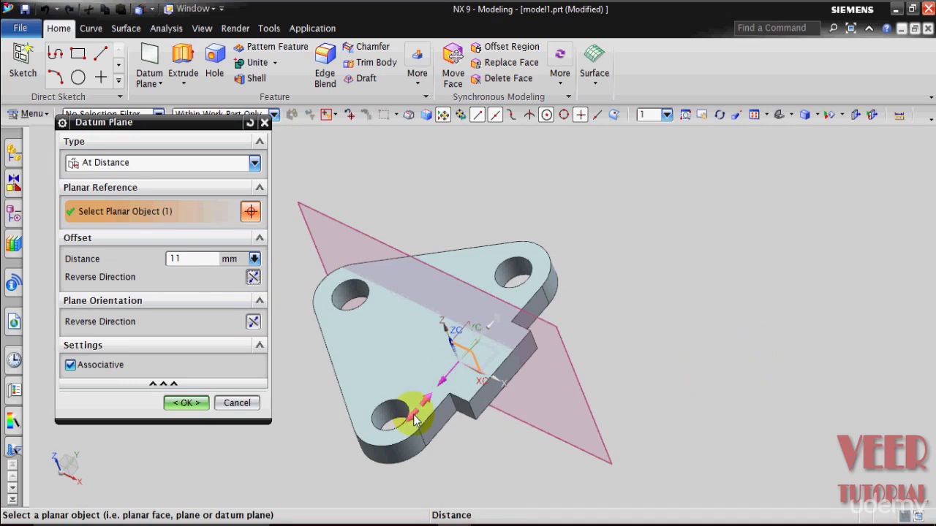
{"action": "left_click", "coordinate": [186, 403]}
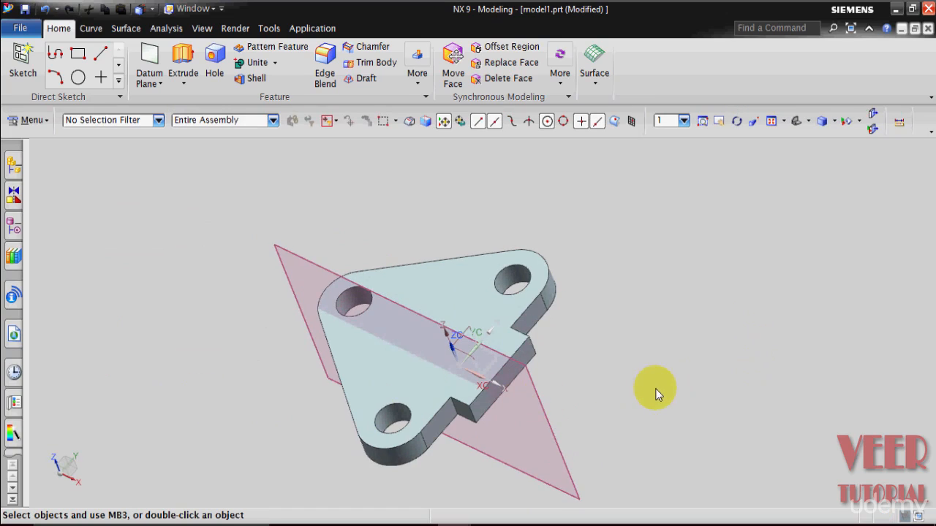
Rotate and zoom the part to examine the position of the offset datum plane.
{"action": "middle_click_drag", "start_coordinate": [656, 390], "coordinate": [653, 416]}
{"action": "scroll", "coordinate": [439, 397], "scroll_direction": "up", "scroll_amount": 5}
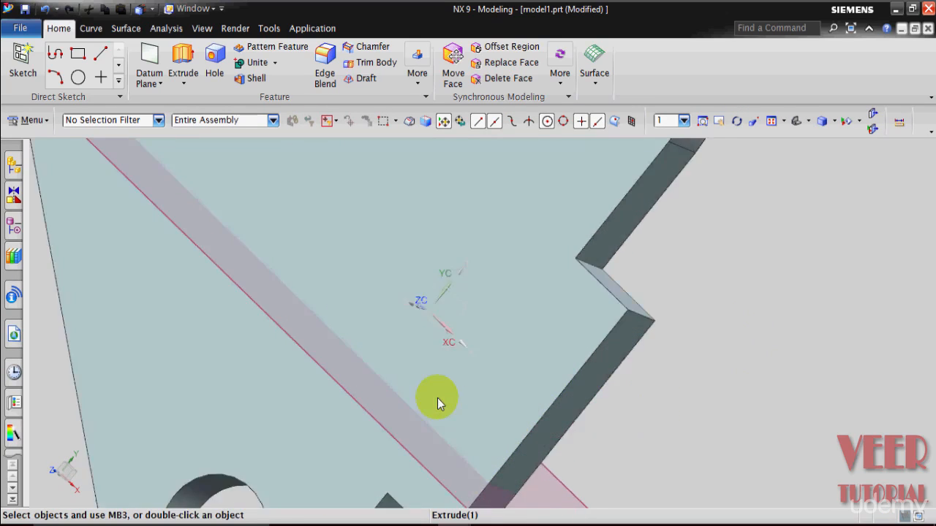
{"action": "scroll", "coordinate": [799, 412], "scroll_direction": "down", "scroll_amount": 5}
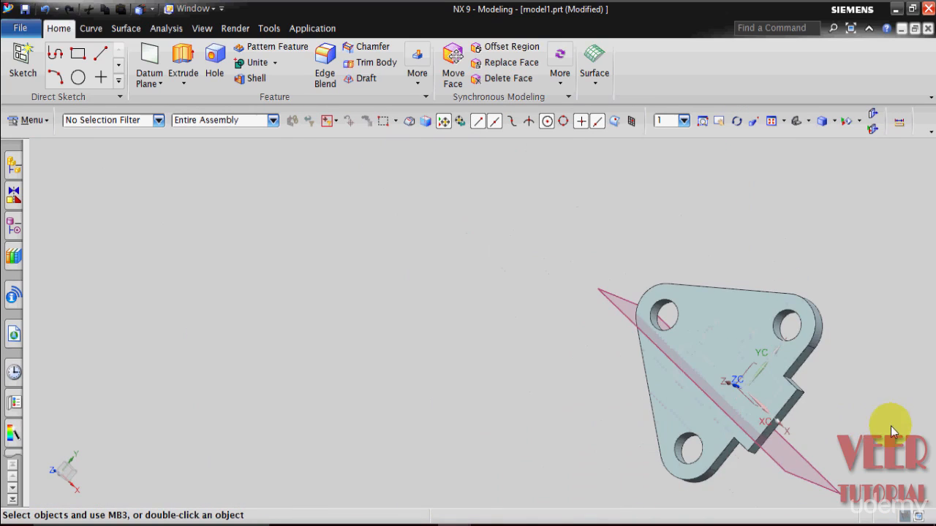
{"action": "scroll", "coordinate": [867, 423], "scroll_direction": "up", "scroll_amount": 4}
{"action": "middle_click_drag", "start_coordinate": [821, 422], "coordinate": [831, 392]}
{"action": "scroll", "coordinate": [841, 387], "scroll_direction": "down", "scroll_amount": 3}
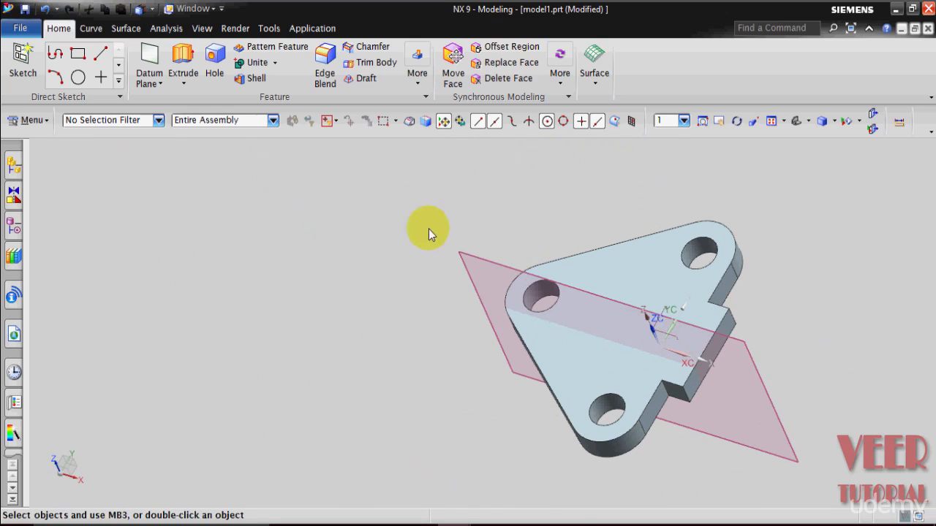
{"action": "scroll", "coordinate": [407, 247], "scroll_direction": "down", "scroll_amount": 2}
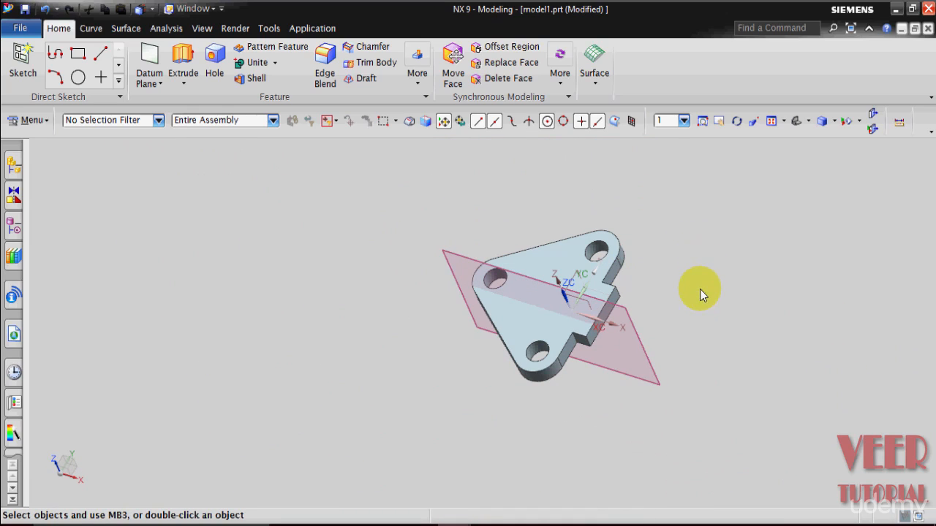
{"action": "scroll", "coordinate": [699, 303], "scroll_direction": "up", "scroll_amount": 2}
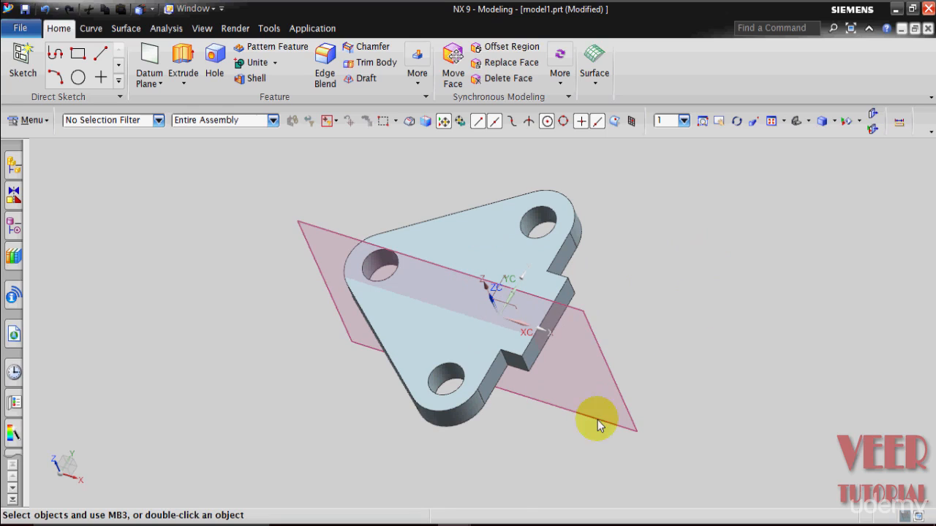
Switch to the drafting drawing, review the side view dimensions of the ribs and save it.
{"action": "mouse_move", "coordinate": [457, 520]}
{"action": "left_click", "coordinate": [327, 484]}
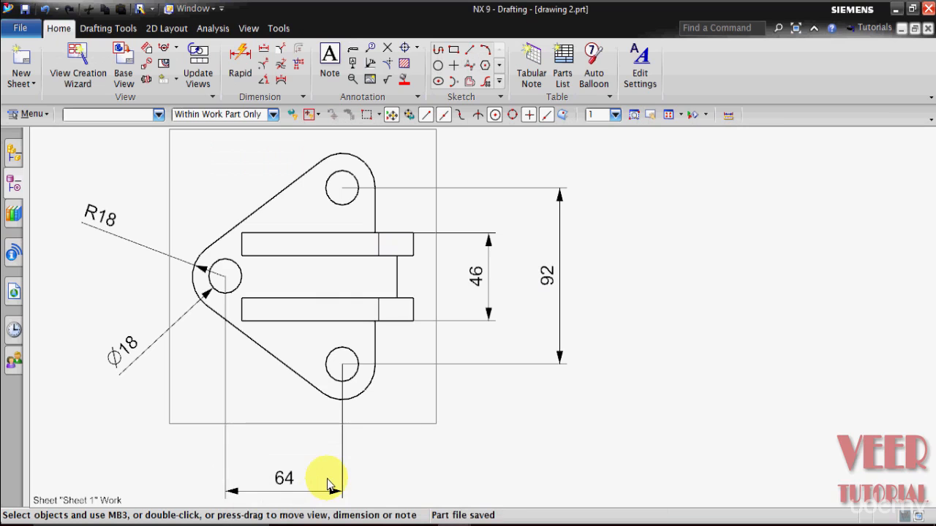
{"action": "scroll", "coordinate": [356, 449], "scroll_direction": "down", "scroll_amount": 6}
{"action": "scroll", "coordinate": [387, 476], "scroll_direction": "up", "scroll_amount": 5}
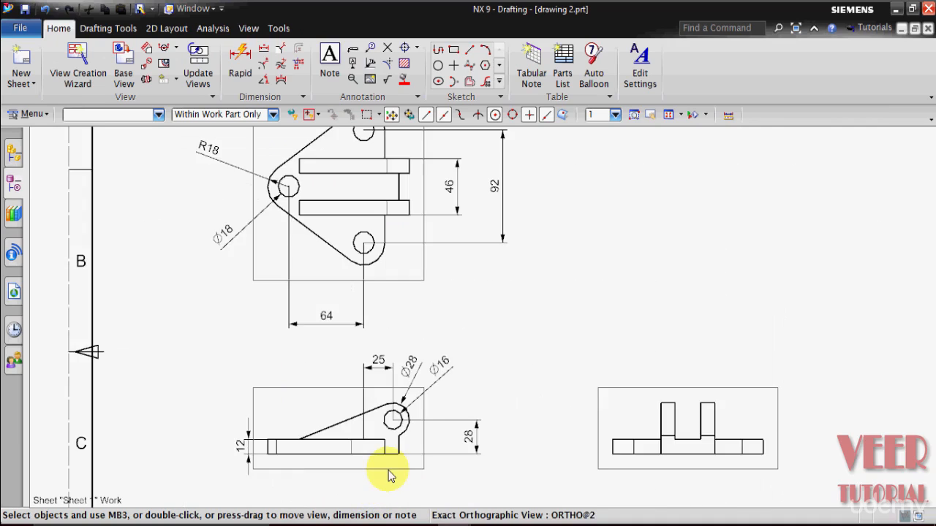
{"action": "key", "text": "ctrl+s"}
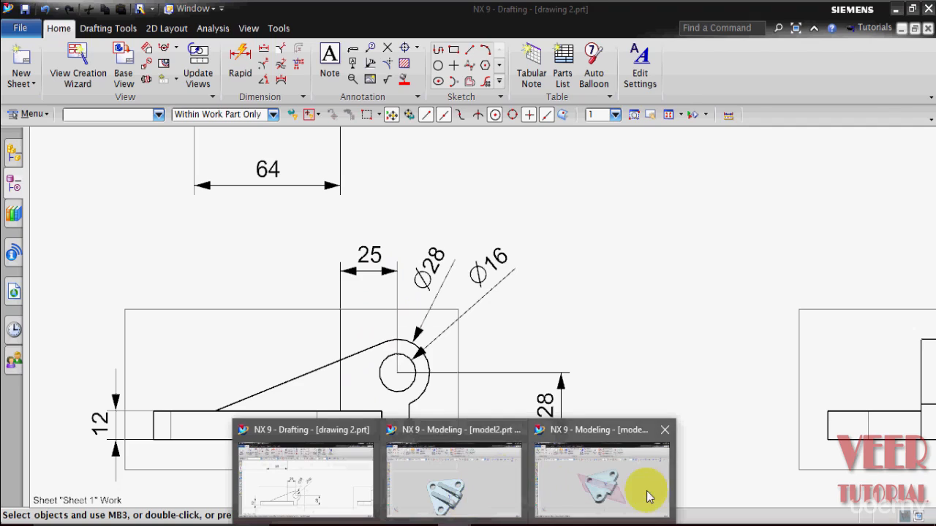
Return to model1 and create an inferred datum axis through the bottom hole and the left hole of the plate.
{"action": "left_click", "coordinate": [625, 483]}
{"action": "scroll", "coordinate": [529, 423], "scroll_direction": "down", "scroll_amount": 1}
{"action": "scroll", "coordinate": [529, 423], "scroll_direction": "up", "scroll_amount": 1}
{"action": "scroll", "coordinate": [529, 423], "scroll_direction": "down", "scroll_amount": 1}
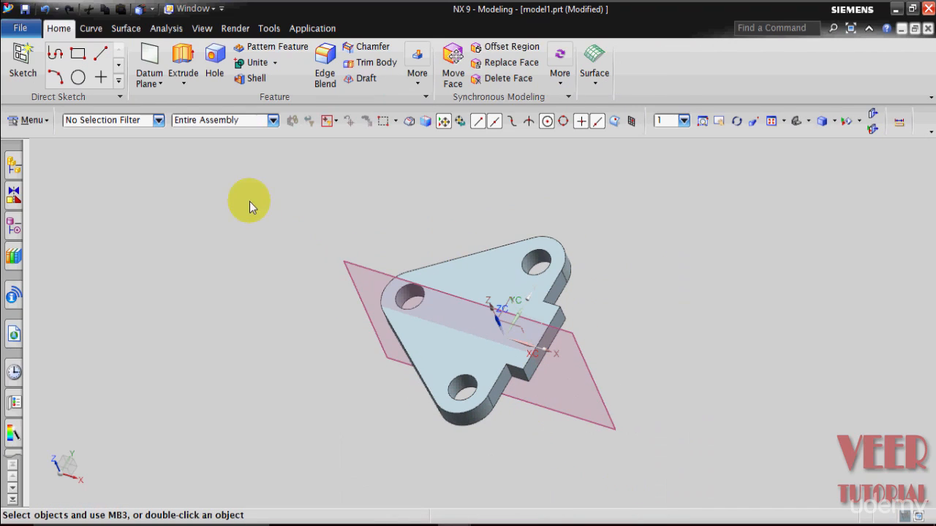
{"action": "left_click", "coordinate": [161, 82]}
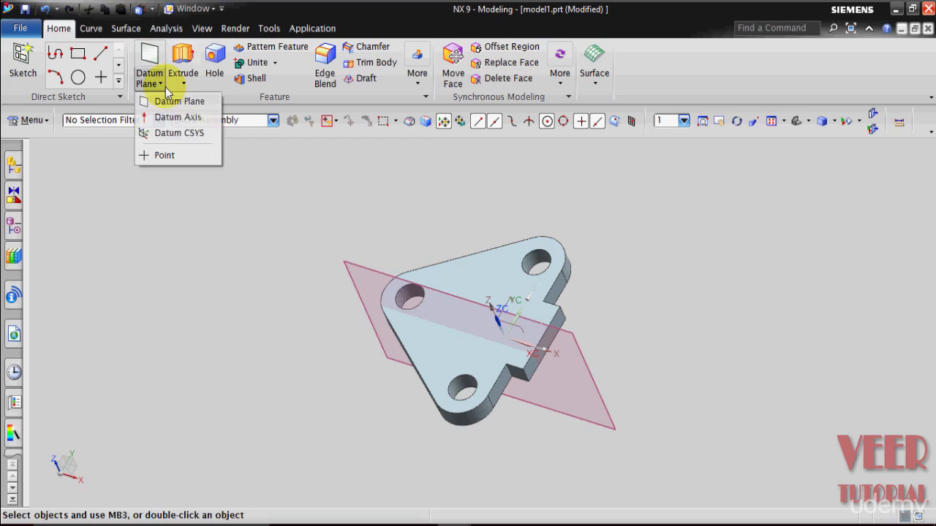
{"action": "left_click", "coordinate": [169, 116]}
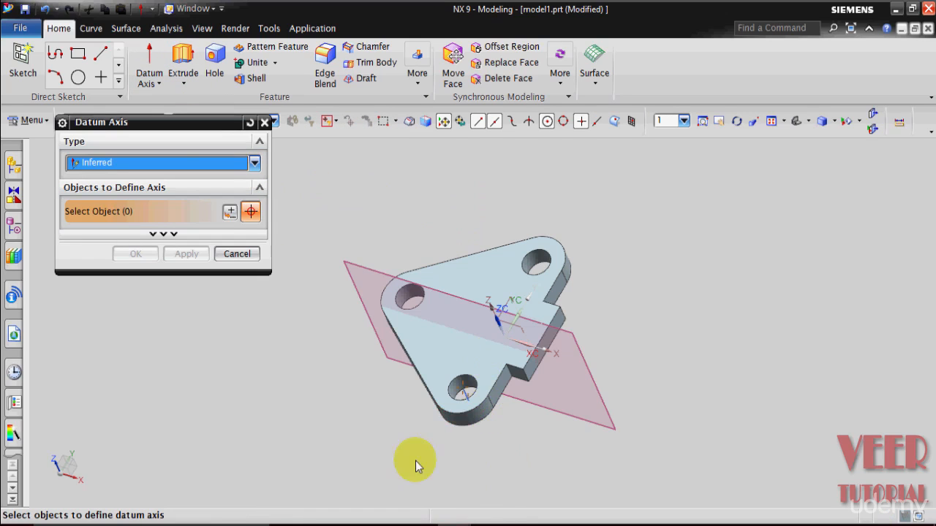
{"action": "scroll", "coordinate": [325, 382], "scroll_direction": "up", "scroll_amount": 2}
{"action": "left_click", "coordinate": [542, 386]}
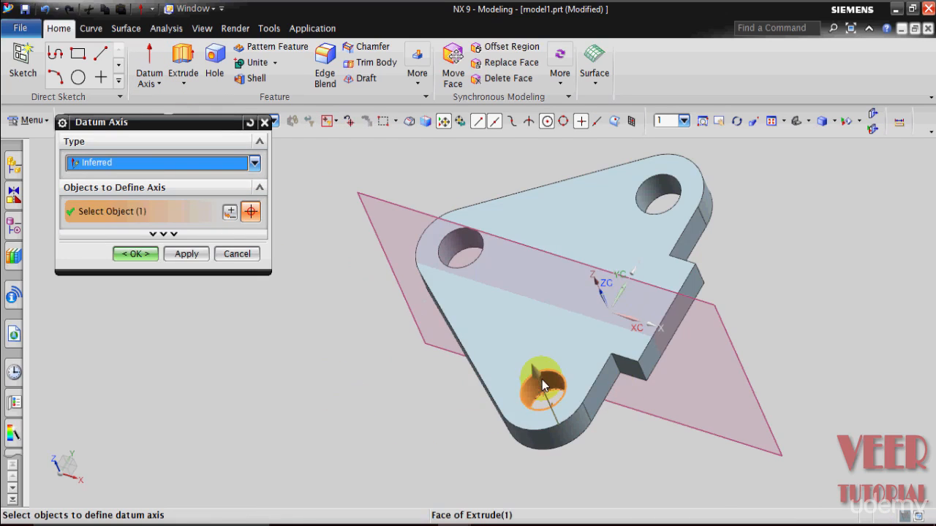
{"action": "left_click", "coordinate": [456, 235]}
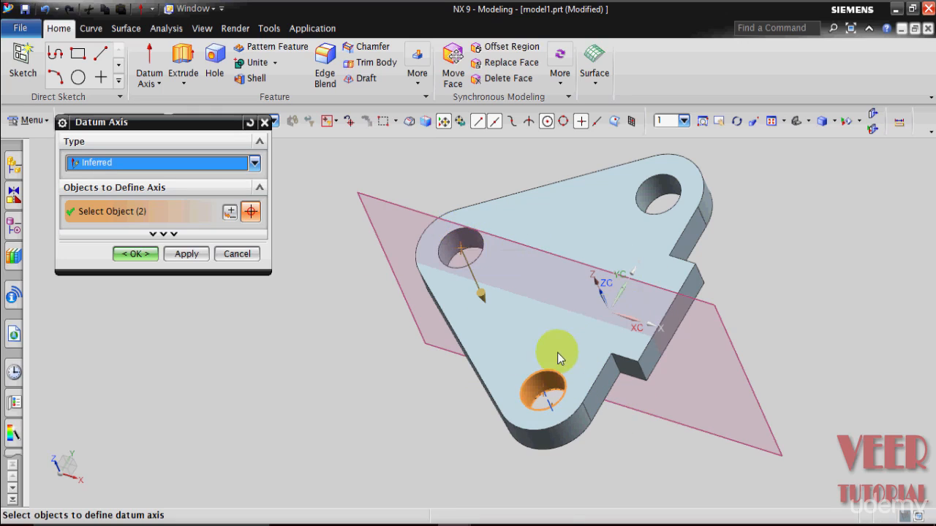
{"action": "left_click", "coordinate": [133, 254]}
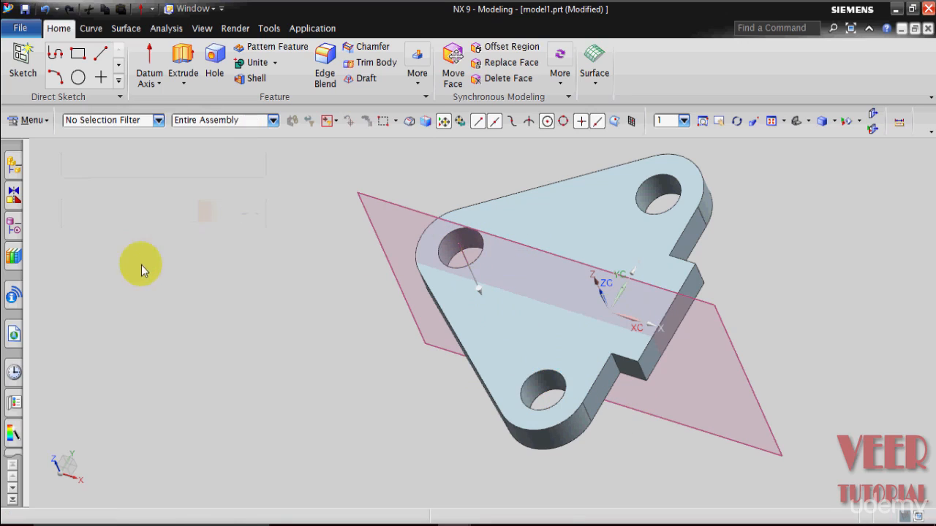
{"action": "middle_click_drag", "start_coordinate": [319, 403], "coordinate": [313, 357]}
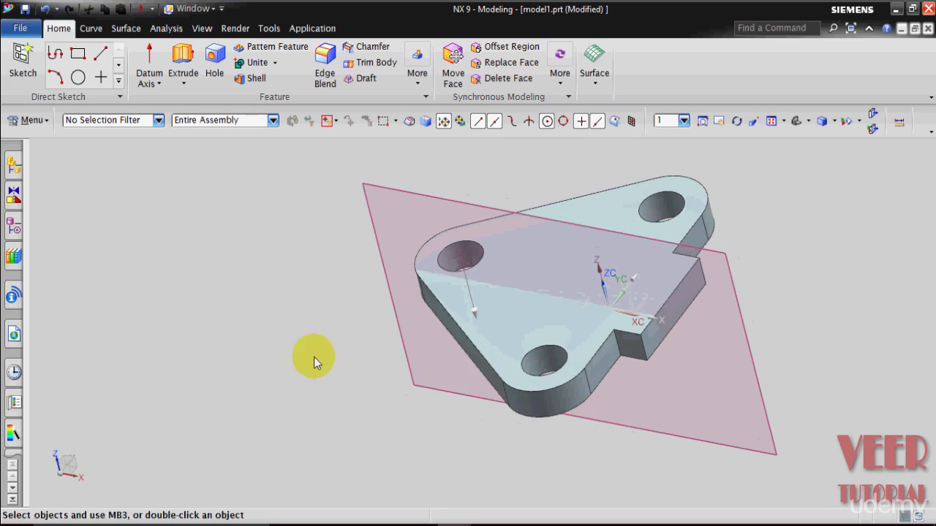
Create an inferred datum axis through the bottom hole of the plate.
{"action": "left_click", "coordinate": [160, 83]}
{"action": "left_click", "coordinate": [162, 117]}
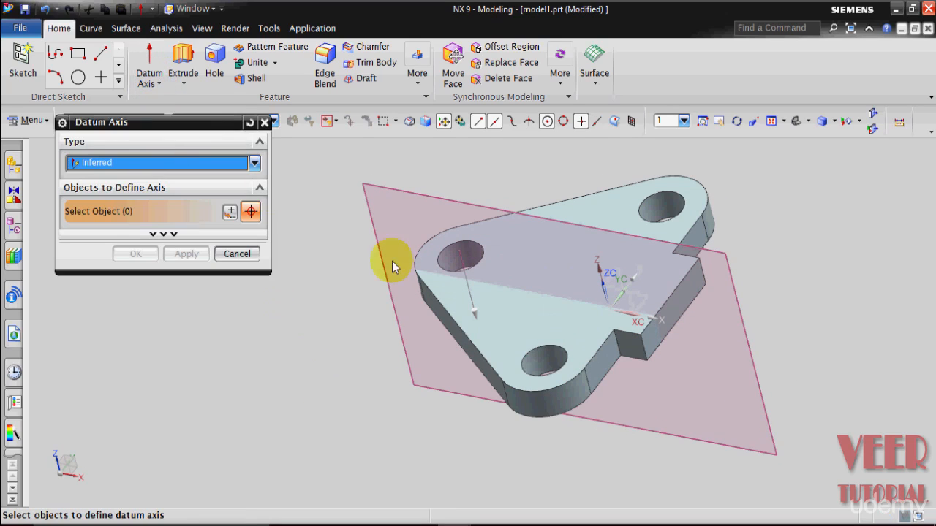
{"action": "left_click", "coordinate": [543, 357]}
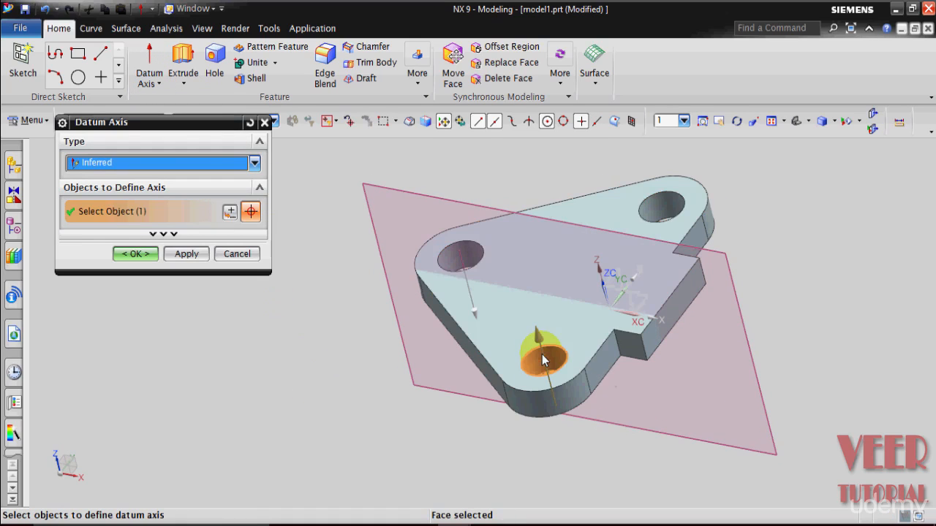
{"action": "left_click", "coordinate": [132, 254]}
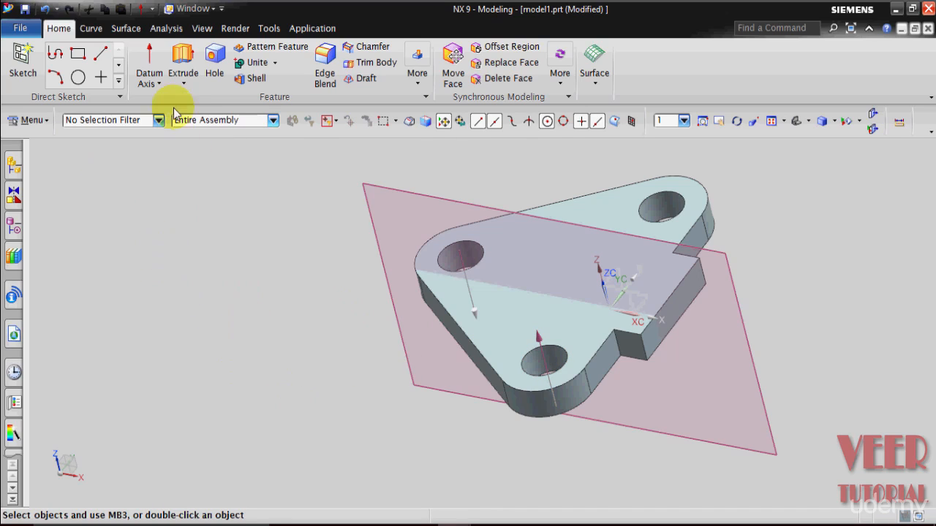
Start an Extrude with a new sketch placed on the offset datum plane.
{"action": "left_click", "coordinate": [192, 81]}
{"action": "left_click", "coordinate": [189, 96]}
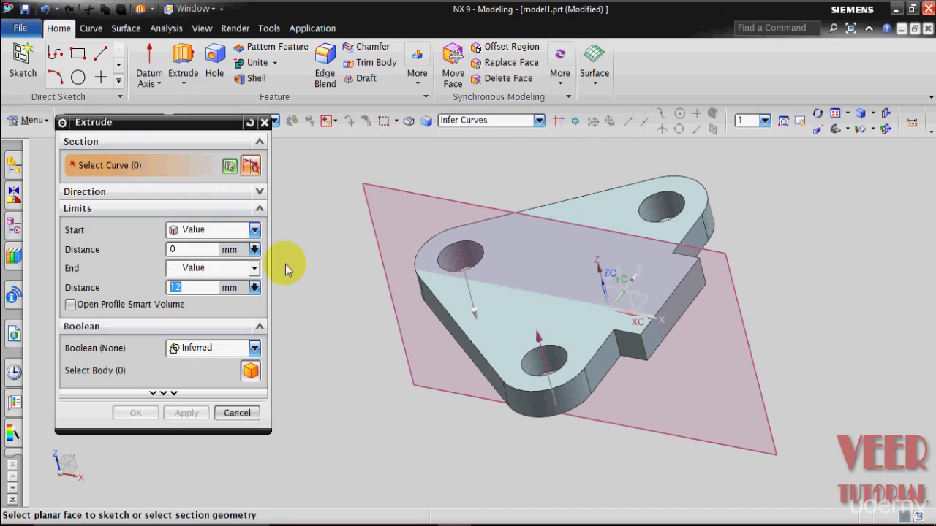
{"action": "left_click", "coordinate": [432, 198]}
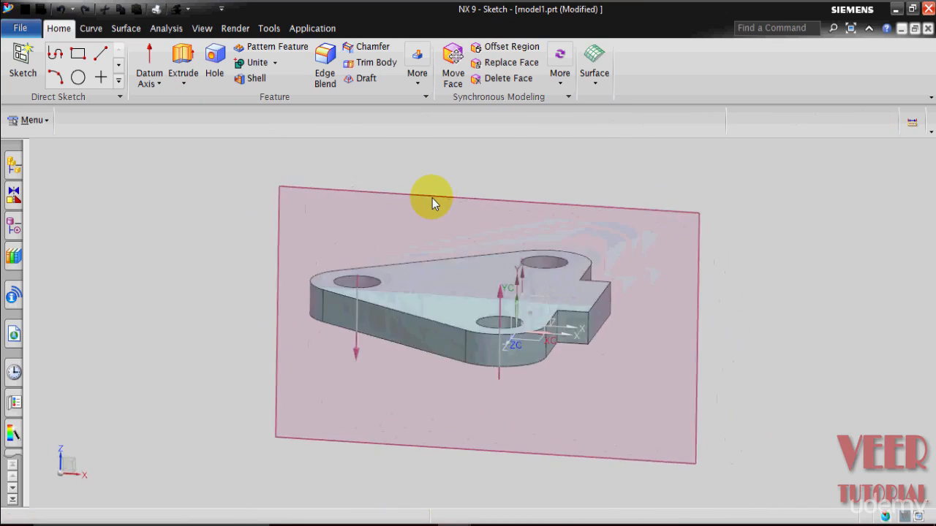
{"action": "scroll", "coordinate": [769, 316], "scroll_direction": "down", "scroll_amount": 1}
{"action": "scroll", "coordinate": [502, 221], "scroll_direction": "up", "scroll_amount": 2}
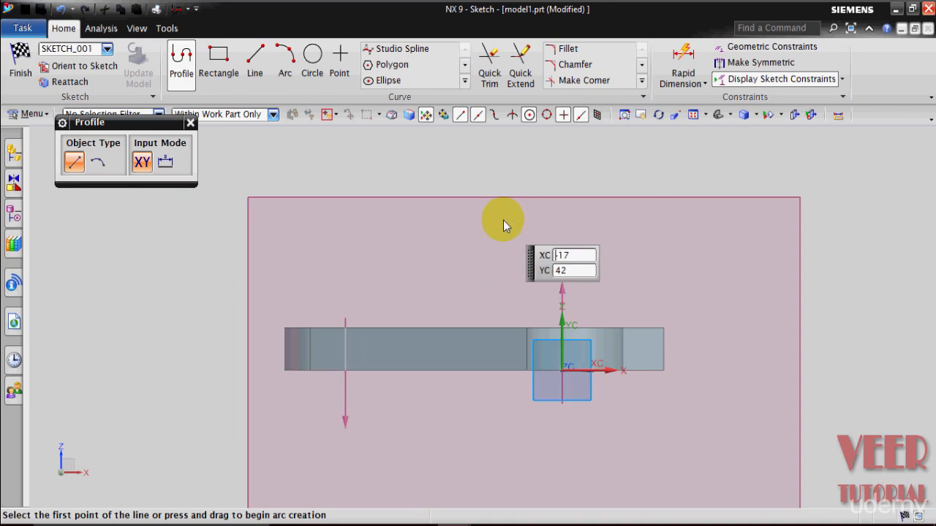
{"action": "scroll", "coordinate": [612, 240], "scroll_direction": "down", "scroll_amount": 1}
{"action": "scroll", "coordinate": [614, 243], "scroll_direction": "up", "scroll_amount": 1}
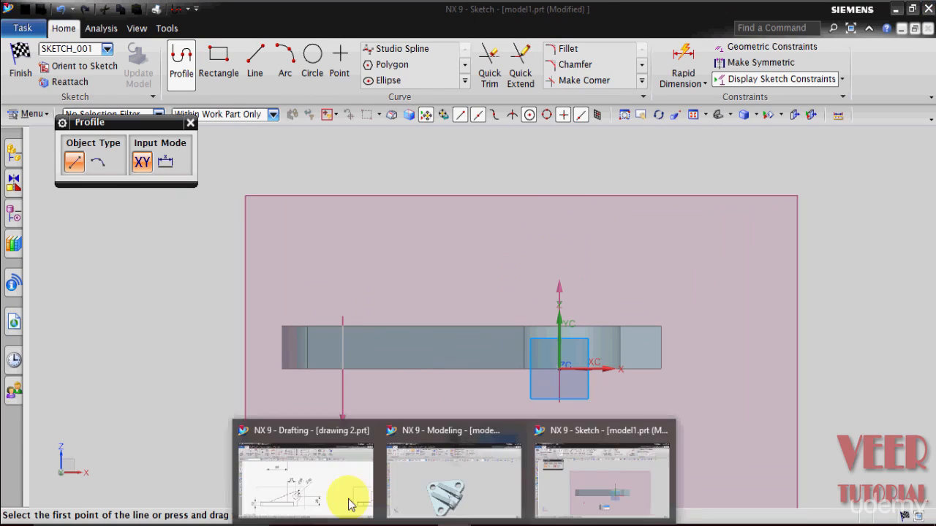
Switch to the drafting drawing to review the lug's side view dimensions, save it, and return to the sketch.
{"action": "mouse_move", "coordinate": [458, 520]}
{"action": "left_click", "coordinate": [286, 479]}
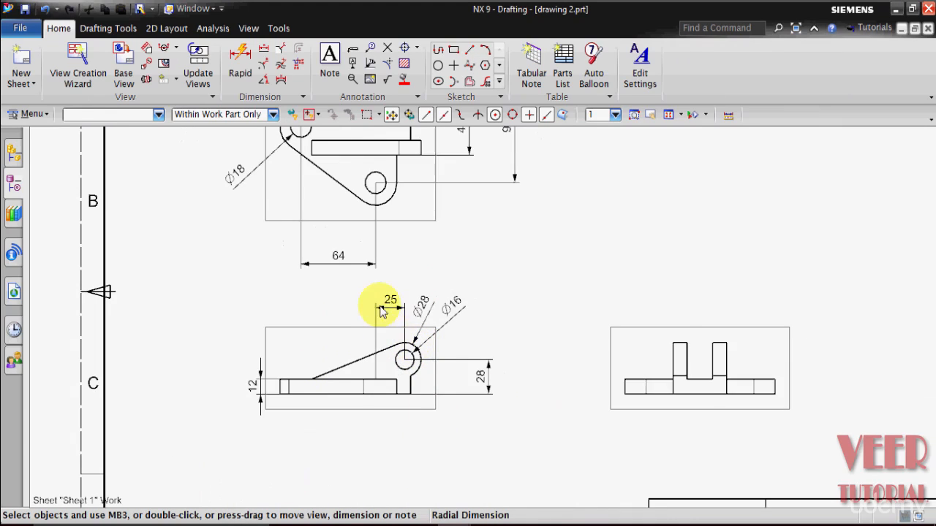
{"action": "scroll", "coordinate": [382, 310], "scroll_direction": "up", "scroll_amount": 1}
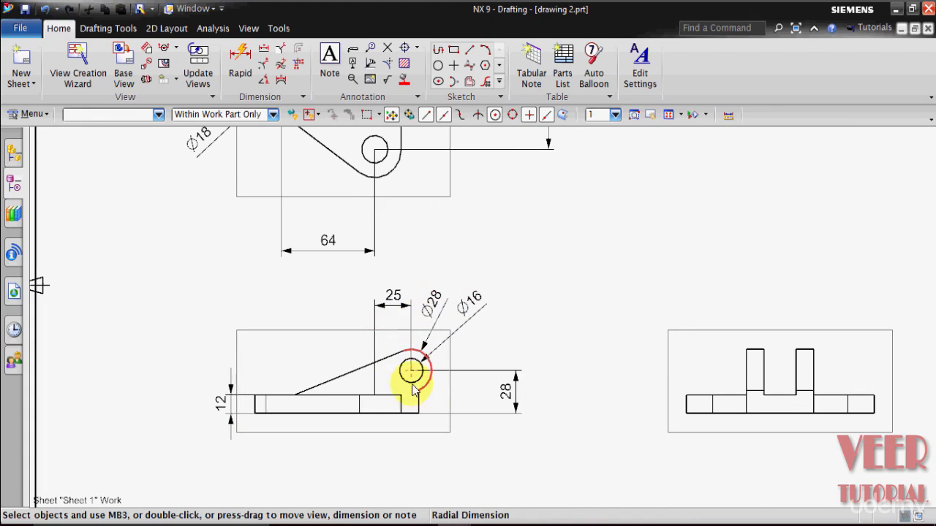
{"action": "key", "text": "ctrl+s"}
{"action": "mouse_move", "coordinate": [468, 520]}
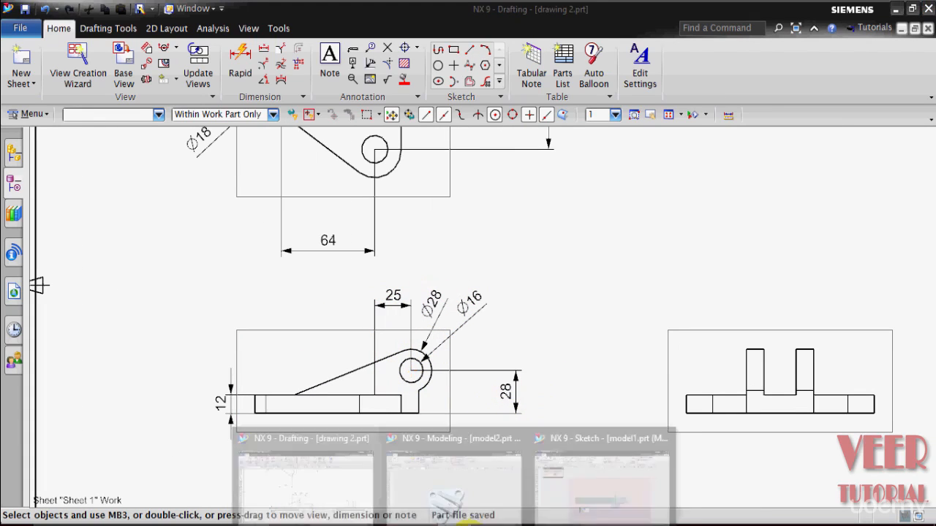
{"action": "left_click", "coordinate": [612, 482]}
Draw a 16 mm diameter circle above the base in the sketch.
{"action": "scroll", "coordinate": [531, 397], "scroll_direction": "up", "scroll_amount": 2}
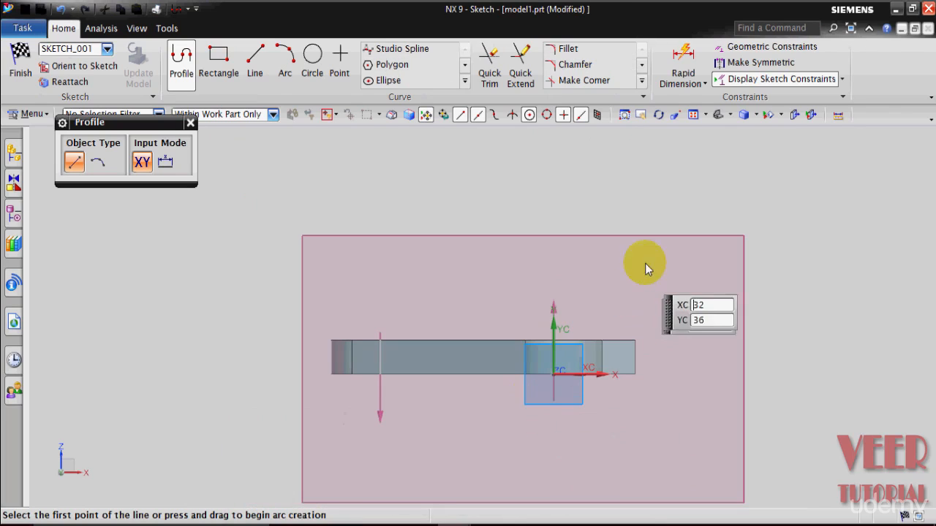
{"action": "left_click", "coordinate": [312, 73]}
{"action": "scroll", "coordinate": [638, 288], "scroll_direction": "down", "scroll_amount": 2}
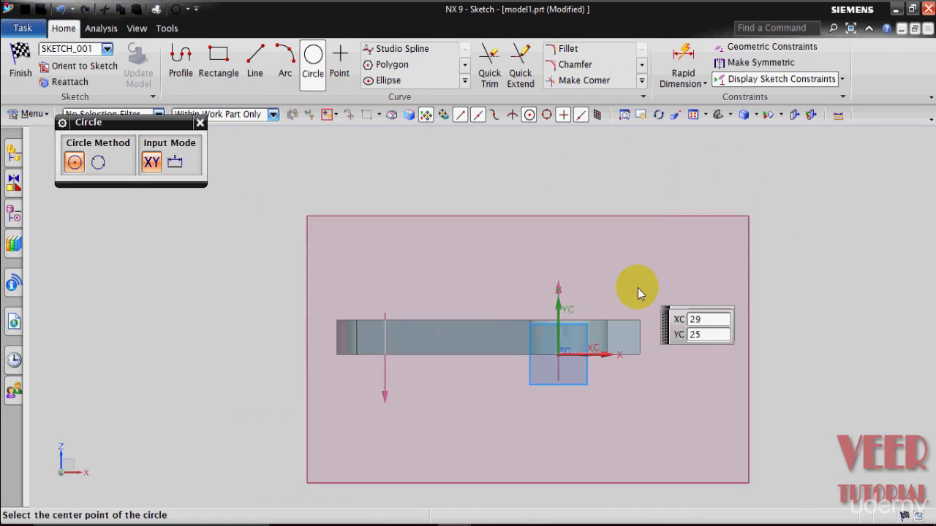
{"action": "left_click", "coordinate": [599, 232]}
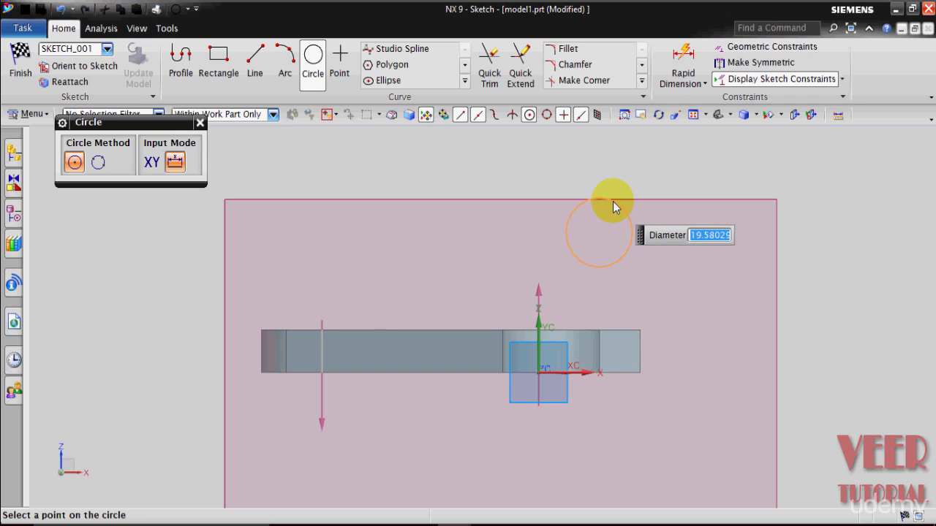
{"action": "type", "text": "16"}
{"action": "key", "text": "Return"}
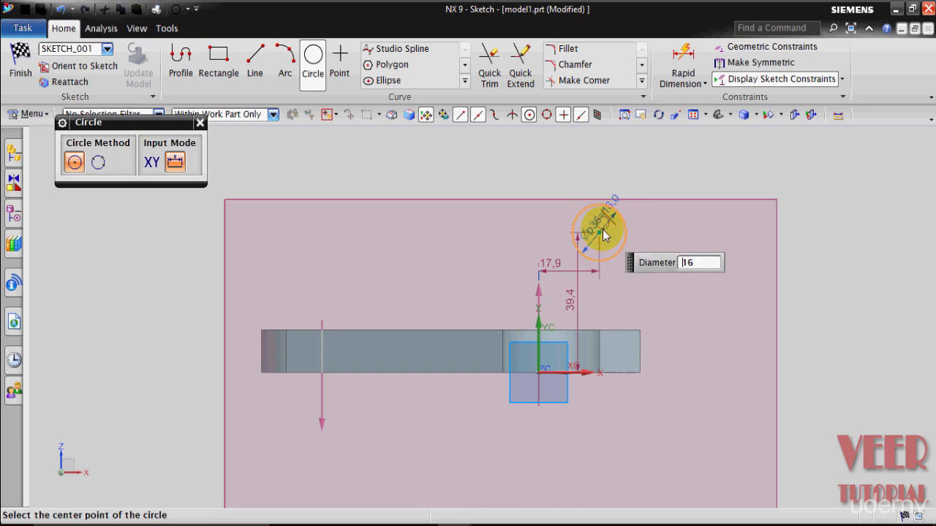
{"action": "key", "text": "Escape"}
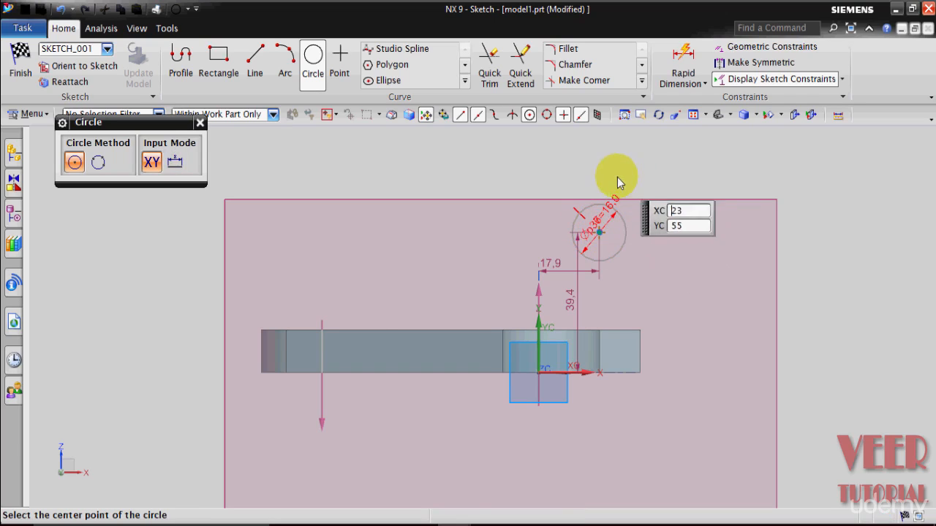
{"action": "key", "text": "Escape"}
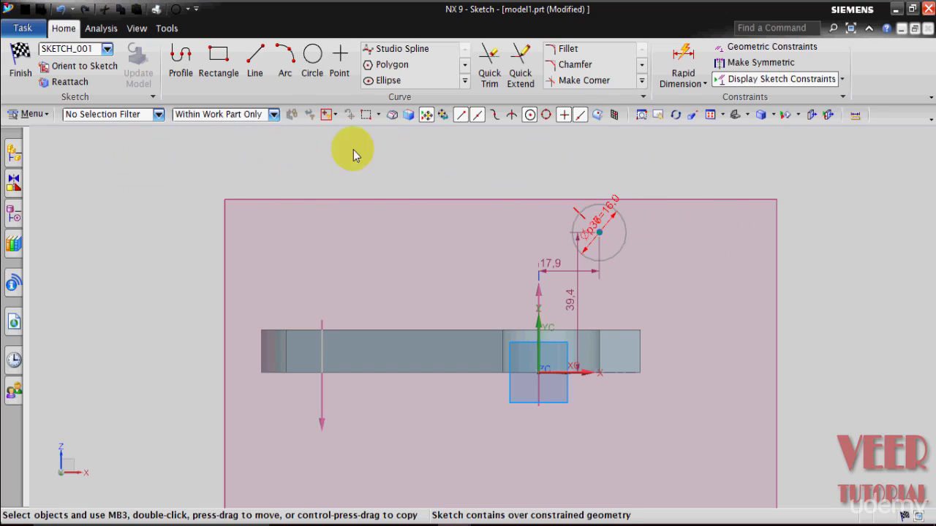
Draw a concentric 28 mm diameter circle around the 16 mm circle.
{"action": "left_click", "coordinate": [312, 73]}
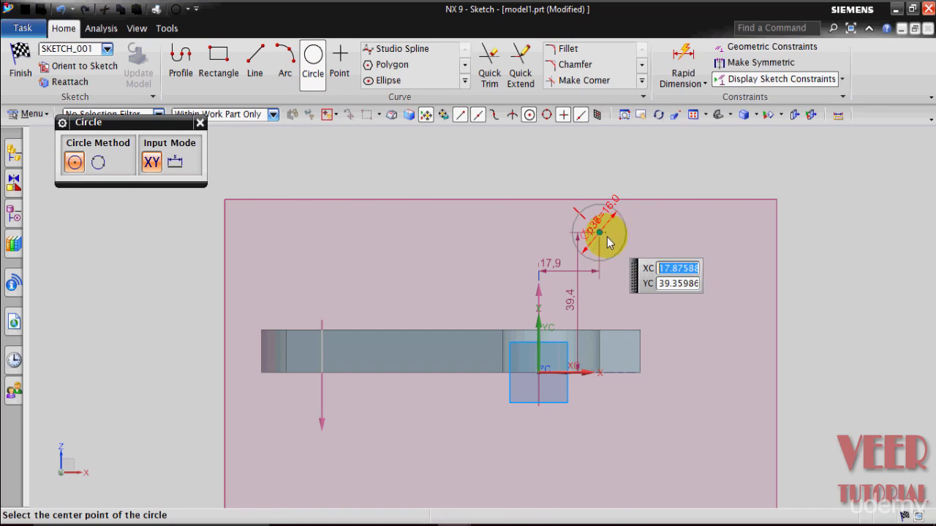
{"action": "scroll", "coordinate": [606, 235], "scroll_direction": "up", "scroll_amount": 3}
{"action": "scroll", "coordinate": [609, 242], "scroll_direction": "up", "scroll_amount": 3}
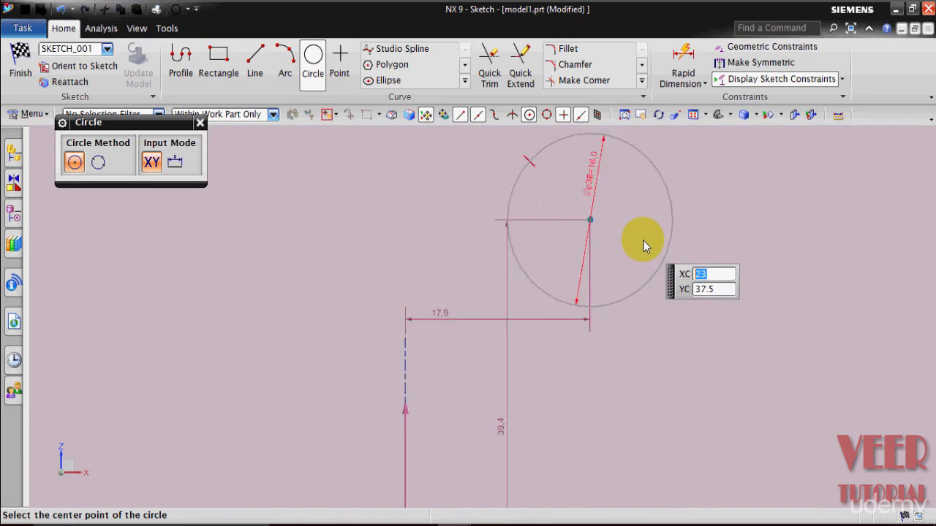
{"action": "scroll", "coordinate": [643, 240], "scroll_direction": "down", "scroll_amount": 3}
{"action": "left_click", "coordinate": [610, 227]}
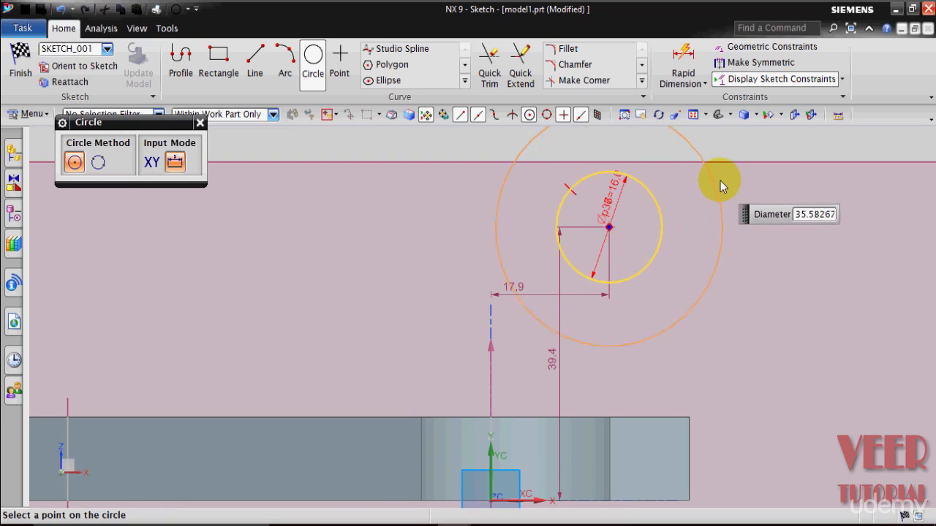
{"action": "type", "text": "28"}
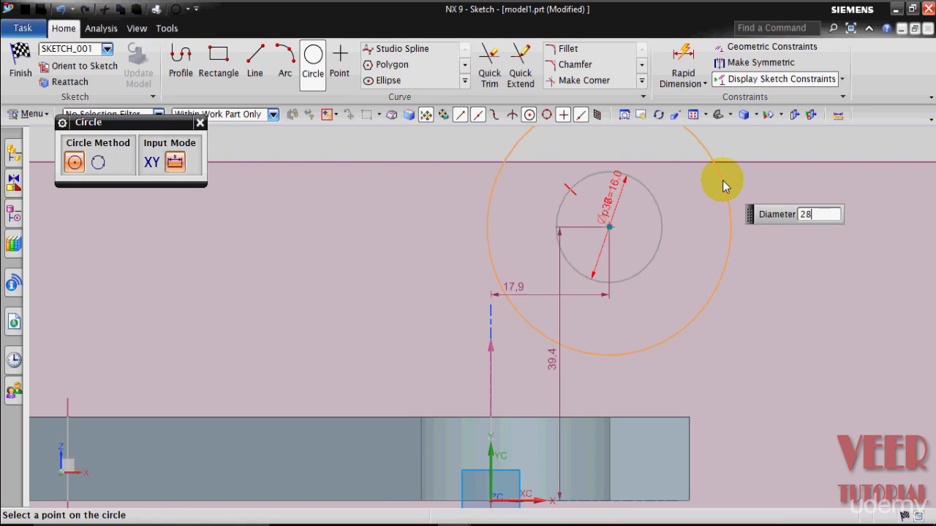
{"action": "key", "text": "Return"}
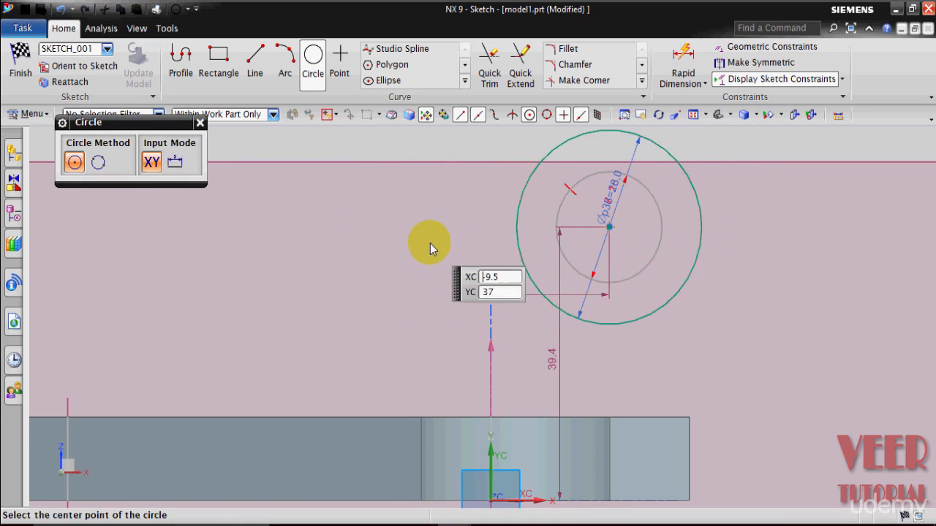
{"action": "scroll", "coordinate": [429, 221], "scroll_direction": "up", "scroll_amount": 2}
{"action": "scroll", "coordinate": [578, 233], "scroll_direction": "up", "scroll_amount": 3}
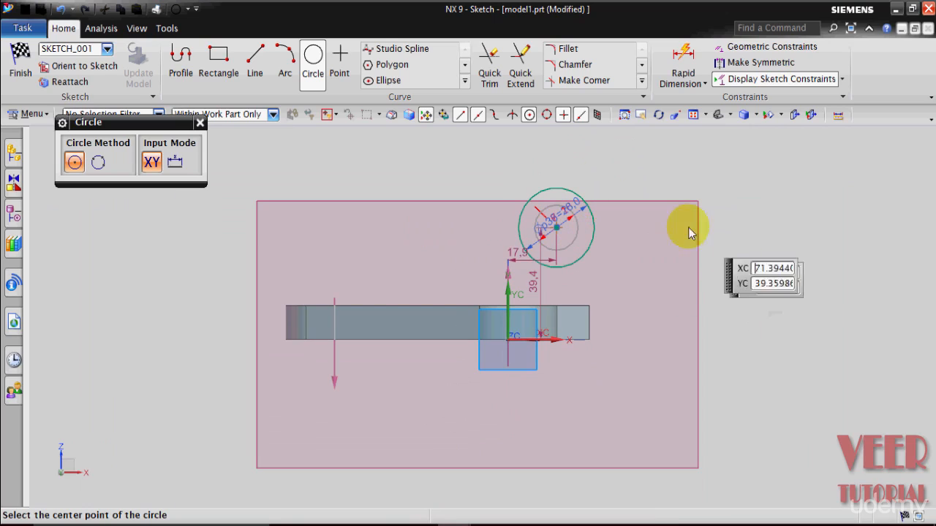
{"action": "key", "text": "Escape"}
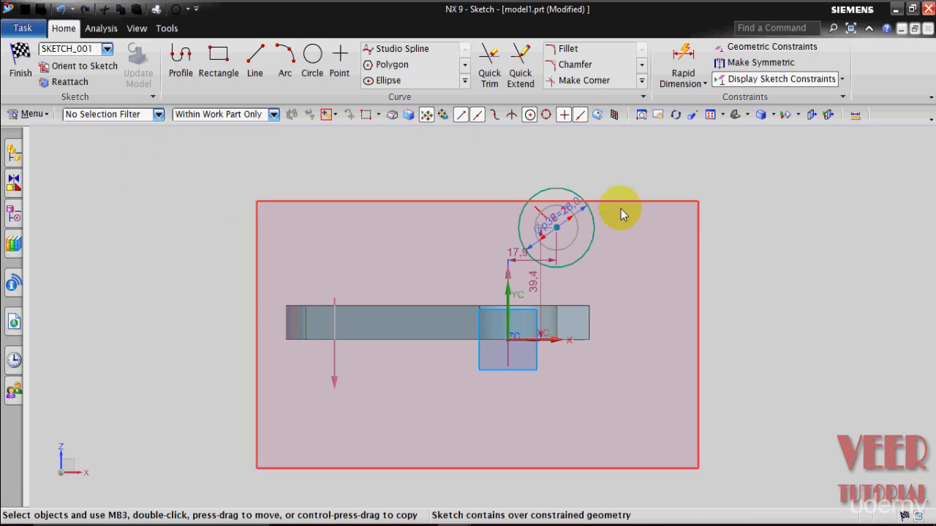
Toggle Continuous Auto Dimensioning in the sketch constraint options.
{"action": "left_click", "coordinate": [842, 82]}
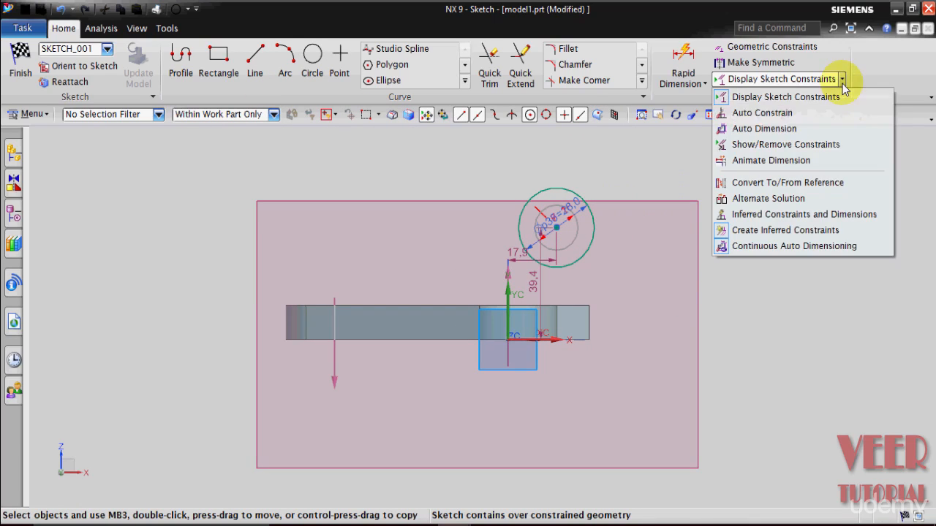
{"action": "left_click", "coordinate": [804, 247]}
{"action": "scroll", "coordinate": [530, 253], "scroll_direction": "down", "scroll_amount": 2}
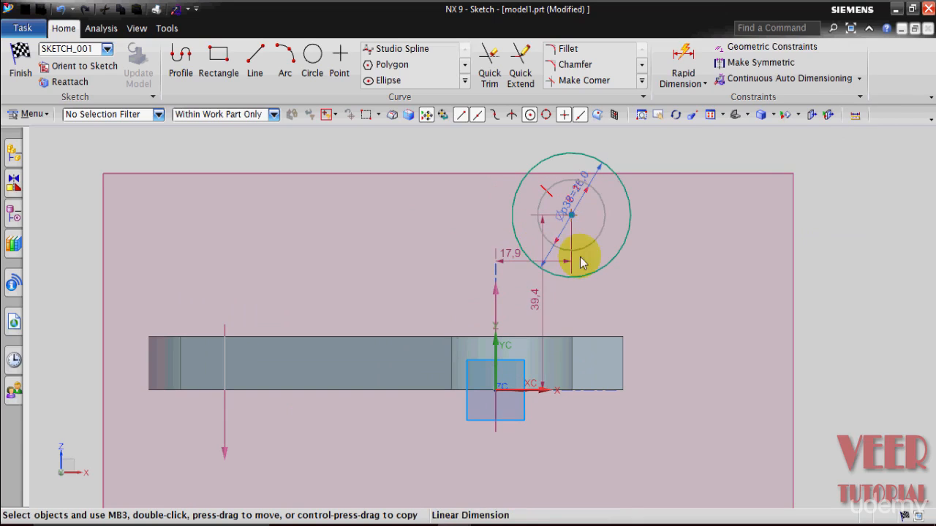
{"action": "scroll", "coordinate": [607, 212], "scroll_direction": "down", "scroll_amount": 2}
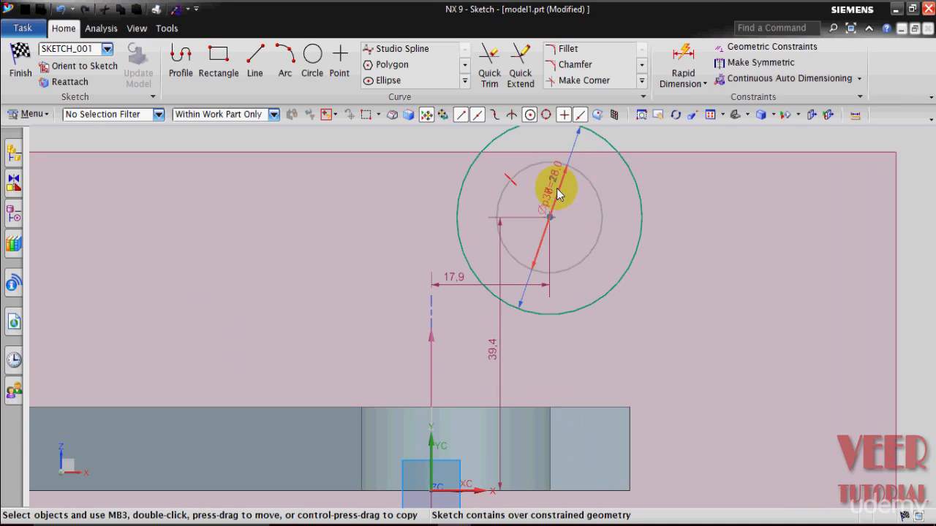
{"action": "scroll", "coordinate": [554, 194], "scroll_direction": "up", "scroll_amount": 3}
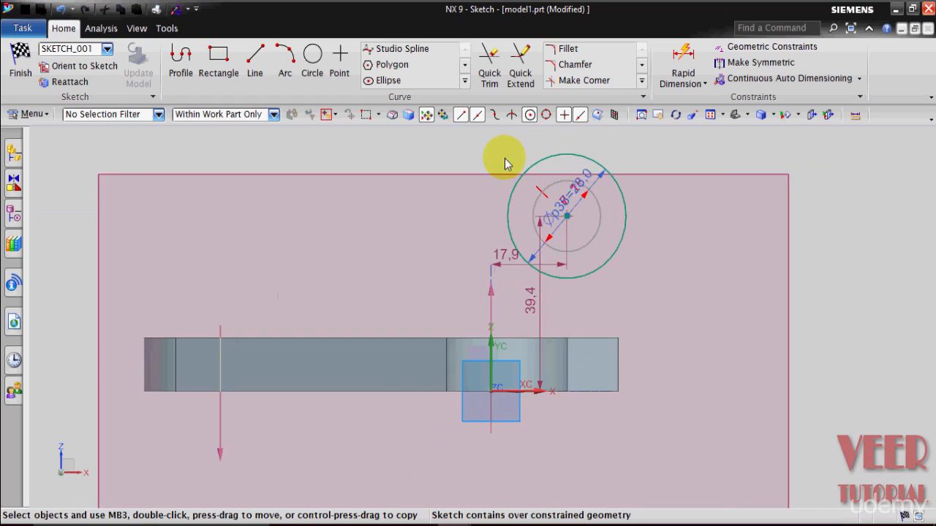
{"action": "scroll", "coordinate": [505, 158], "scroll_direction": "down", "scroll_amount": 3}
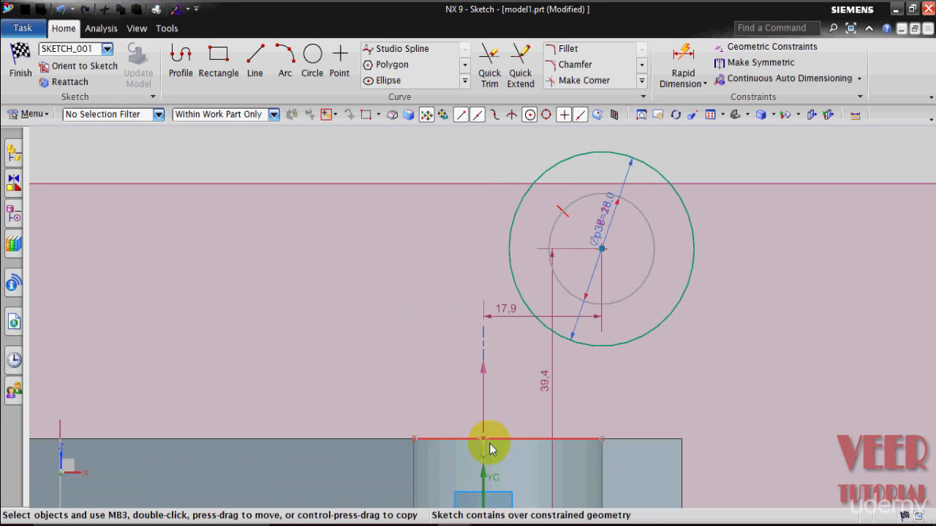
Set the horizontal dimension from the sketch origin to the circle centre to 25 mm, keeping the expression.
{"action": "double_click", "coordinate": [506, 308]}
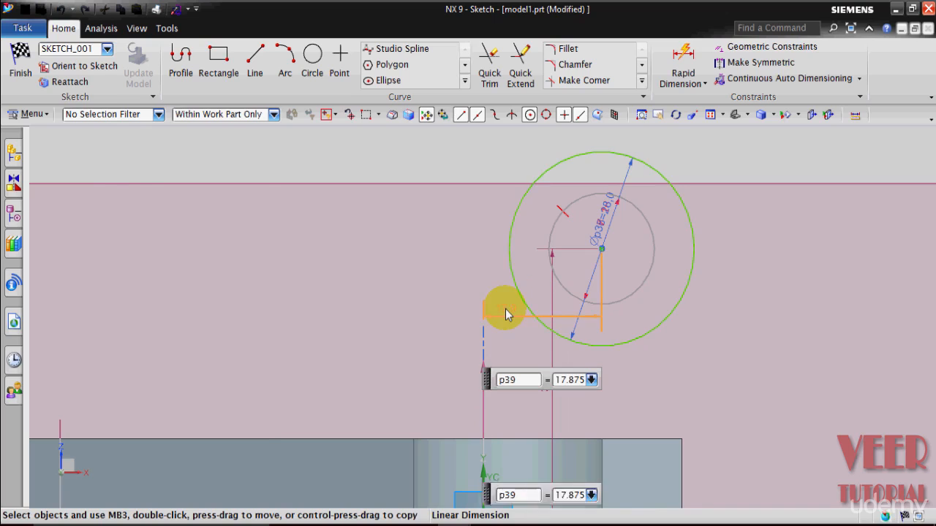
{"action": "type", "text": "25"}
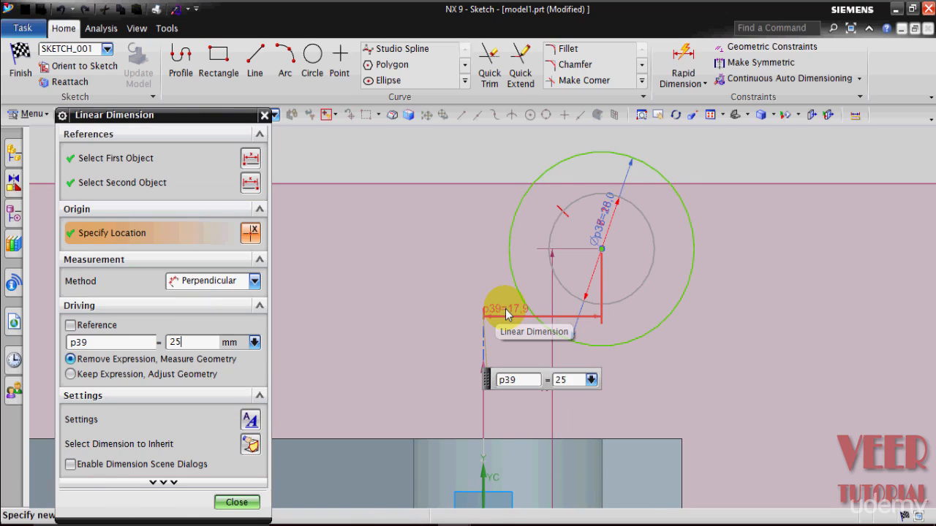
{"action": "key", "text": "Return"}
{"action": "left_click", "coordinate": [235, 502]}
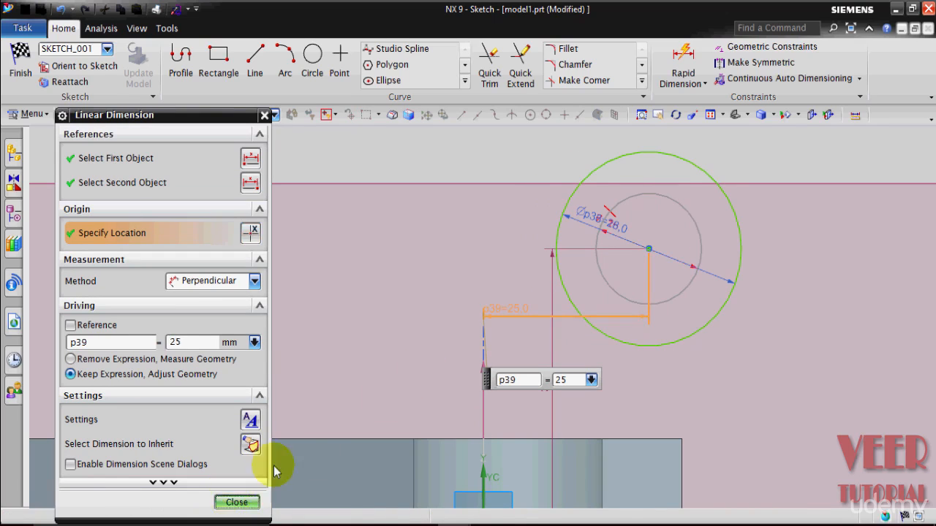
Delete the automatic vertical dimension between the base and the circle centre.
{"action": "scroll", "coordinate": [418, 321], "scroll_direction": "up", "scroll_amount": 3}
{"action": "scroll", "coordinate": [479, 354], "scroll_direction": "down", "scroll_amount": 3}
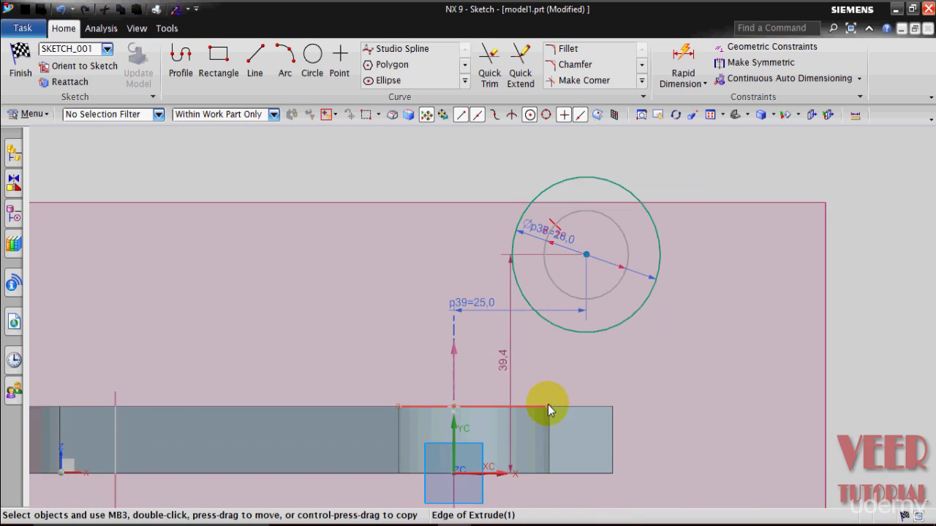
{"action": "double_click", "coordinate": [510, 380]}
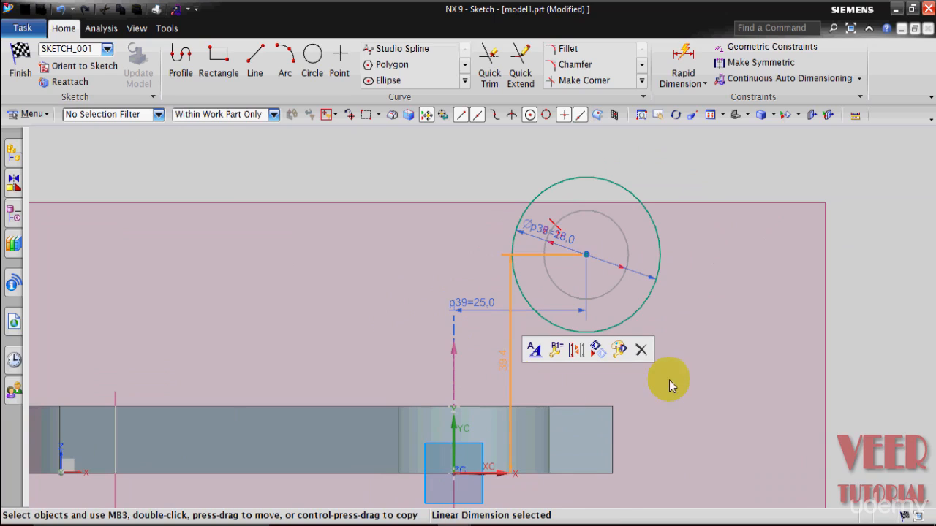
{"action": "key", "text": "Delete"}
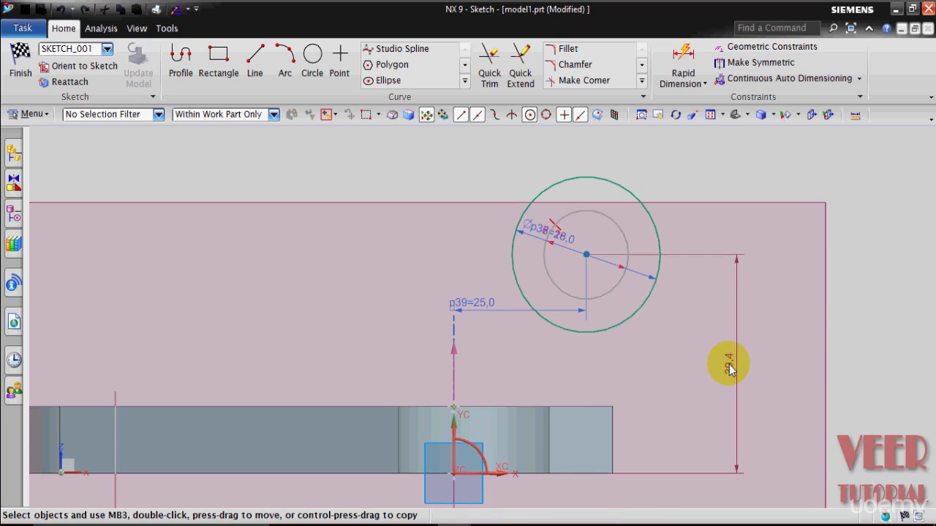
Set the vertical distance from the base to the circle centre to 28 mm.
{"action": "left_click", "coordinate": [739, 371]}
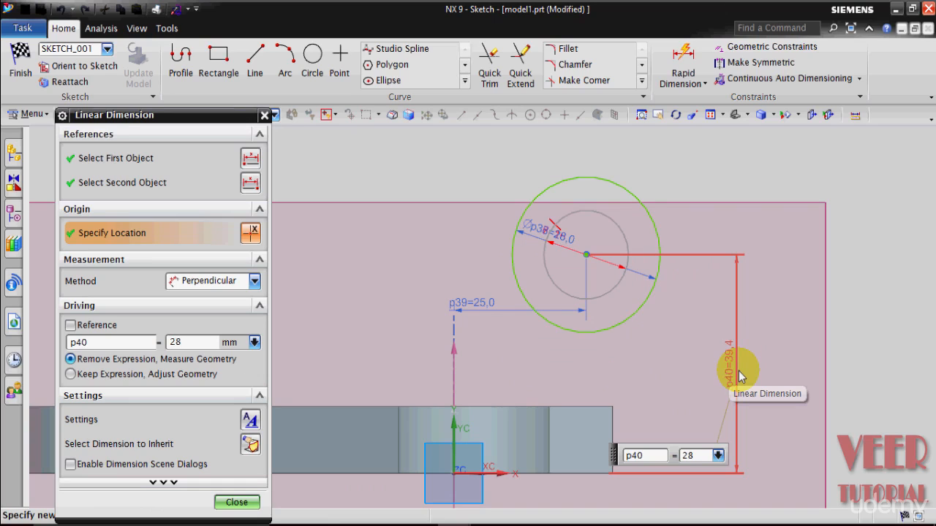
{"action": "key", "text": "Return"}
{"action": "left_click", "coordinate": [235, 502]}
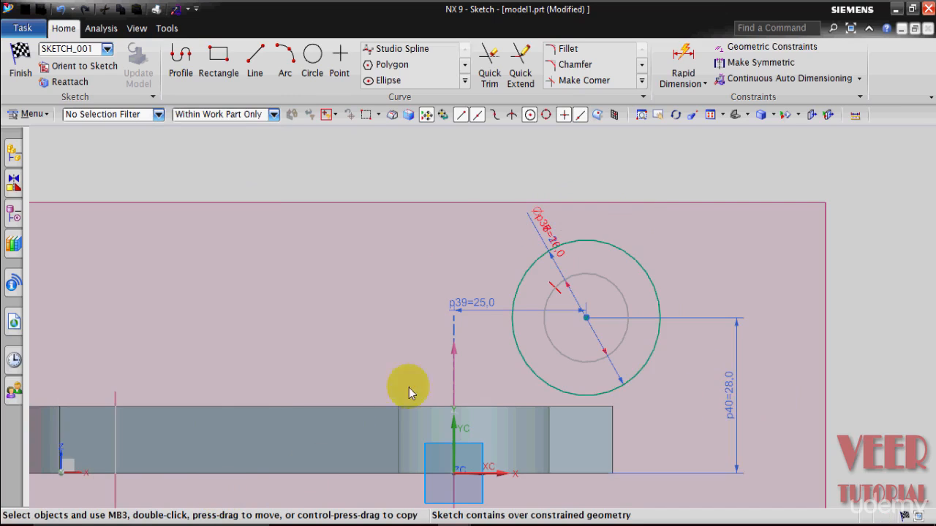
Switch to the drafting drawing to check the side view dimensions, then return to the sketch window.
{"action": "scroll", "coordinate": [456, 223], "scroll_direction": "down", "scroll_amount": 3}
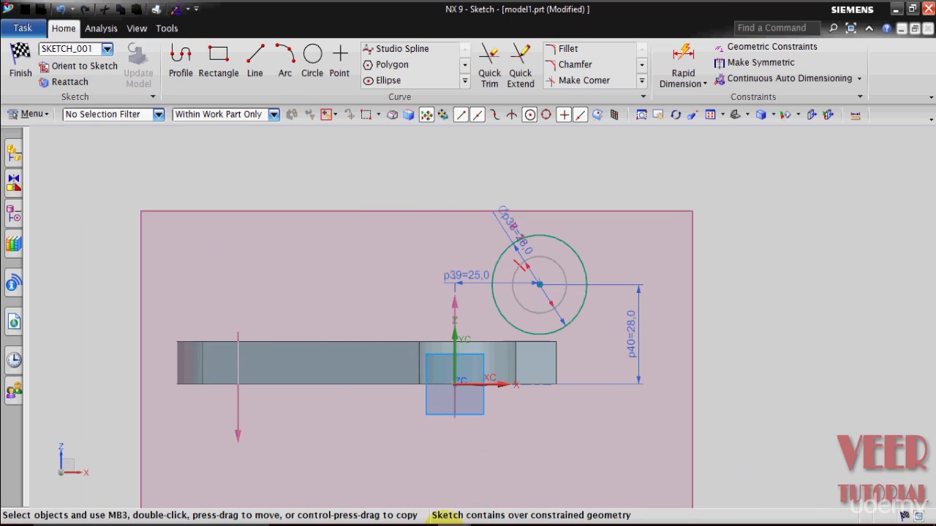
{"action": "mouse_move", "coordinate": [437, 521]}
{"action": "left_click", "coordinate": [307, 487]}
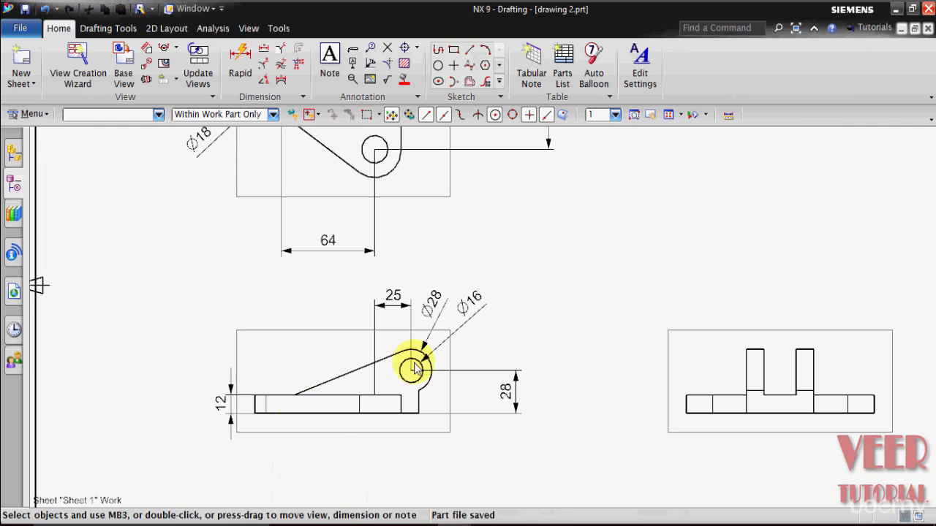
{"action": "mouse_move", "coordinate": [438, 520]}
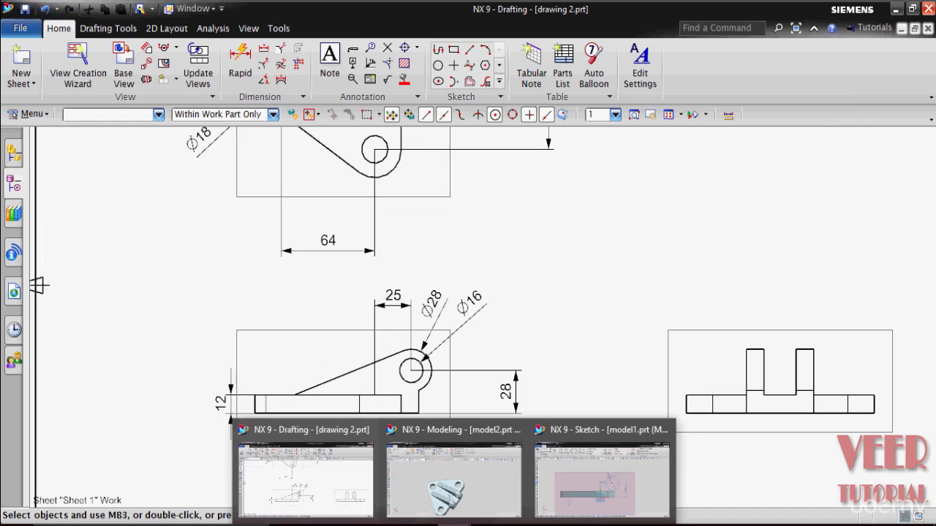
{"action": "left_click", "coordinate": [610, 476]}
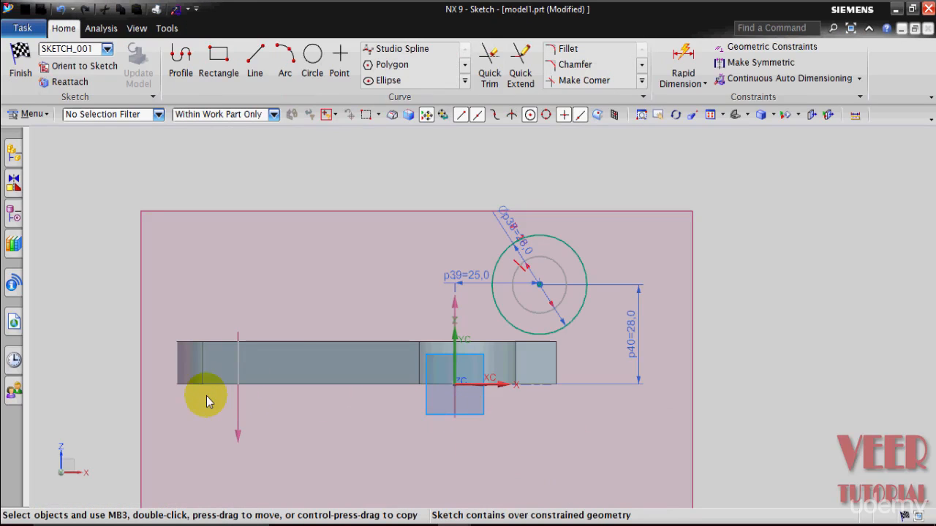
Hide the solid base body so only its edges and the sketch geometry remain visible.
{"action": "scroll", "coordinate": [157, 354], "scroll_direction": "up", "scroll_amount": 2}
{"action": "scroll", "coordinate": [161, 359], "scroll_direction": "up", "scroll_amount": 1}
{"action": "scroll", "coordinate": [160, 358], "scroll_direction": "down", "scroll_amount": 1}
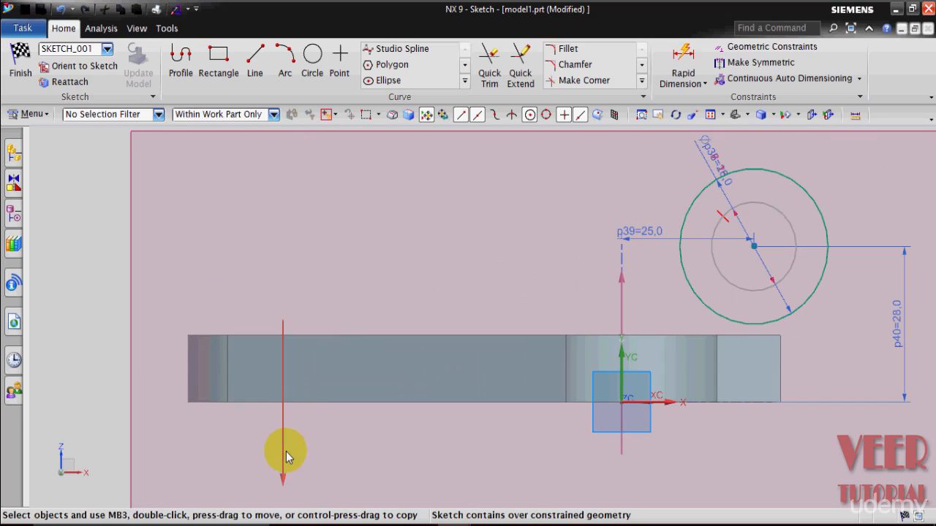
{"action": "scroll", "coordinate": [290, 422], "scroll_direction": "down", "scroll_amount": 1}
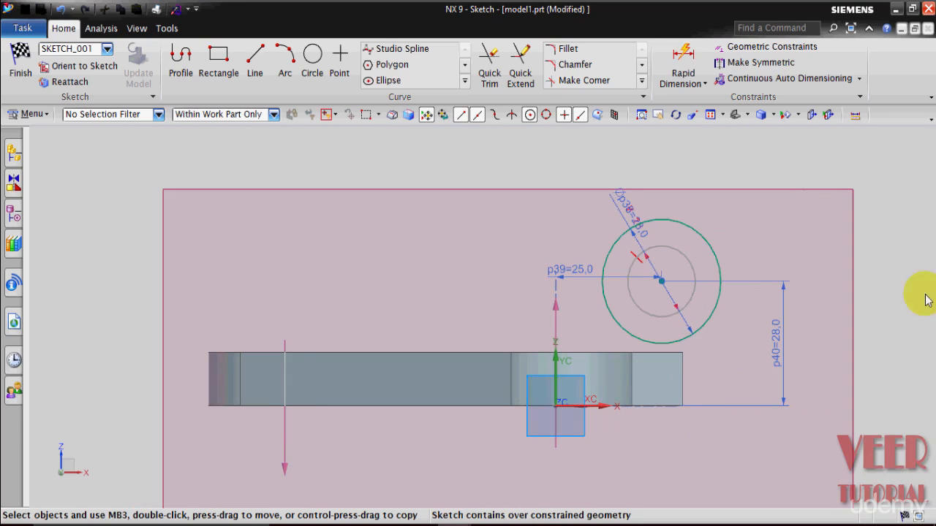
{"action": "left_click", "coordinate": [768, 116]}
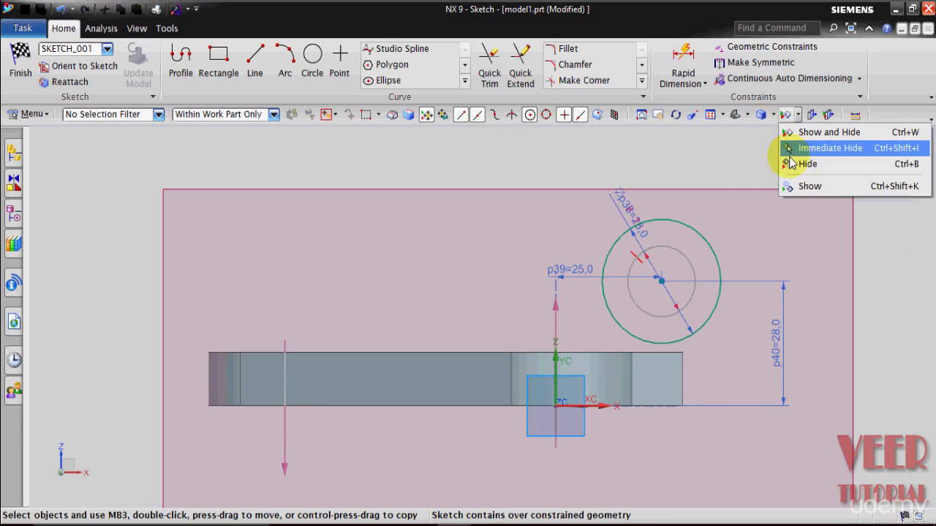
{"action": "left_click", "coordinate": [787, 197]}
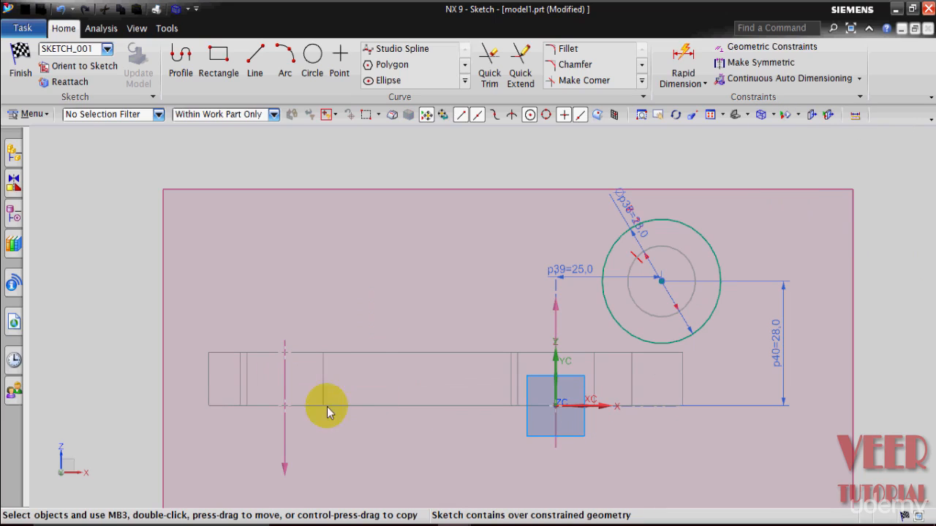
Draw a 9 mm horizontal line on the base's top edge starting at the vertical datum line.
{"action": "scroll", "coordinate": [267, 328], "scroll_direction": "up", "scroll_amount": 1}
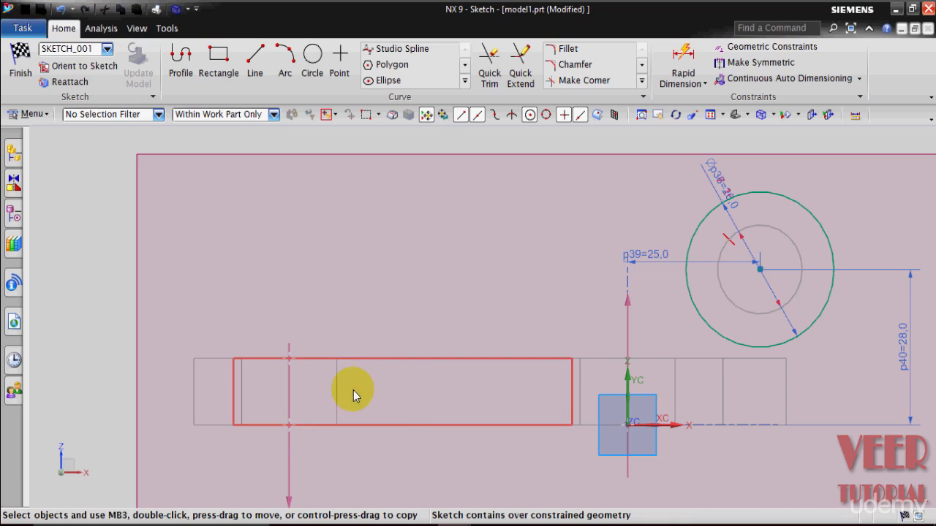
{"action": "left_click", "coordinate": [256, 73]}
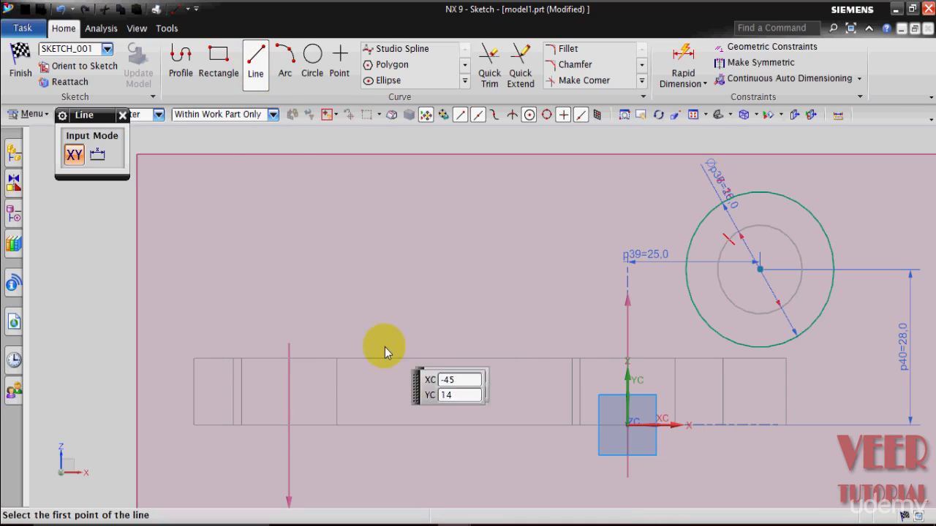
{"action": "left_click", "coordinate": [290, 359]}
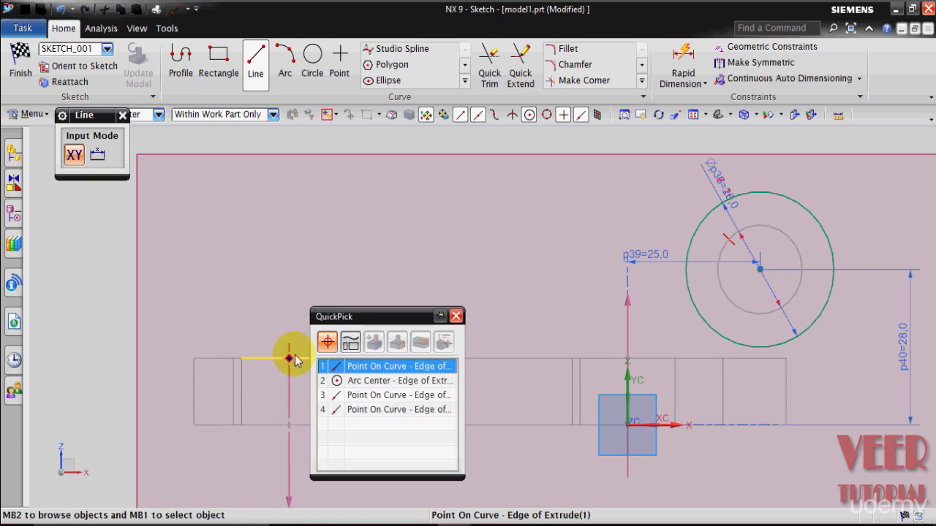
{"action": "left_click", "coordinate": [371, 384]}
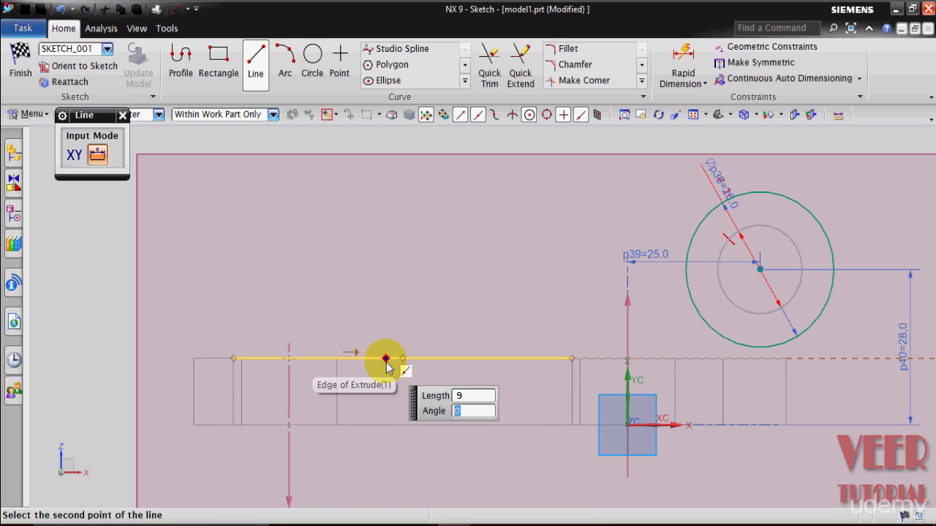
{"action": "left_click", "coordinate": [348, 360]}
{"action": "key", "text": "Escape"}
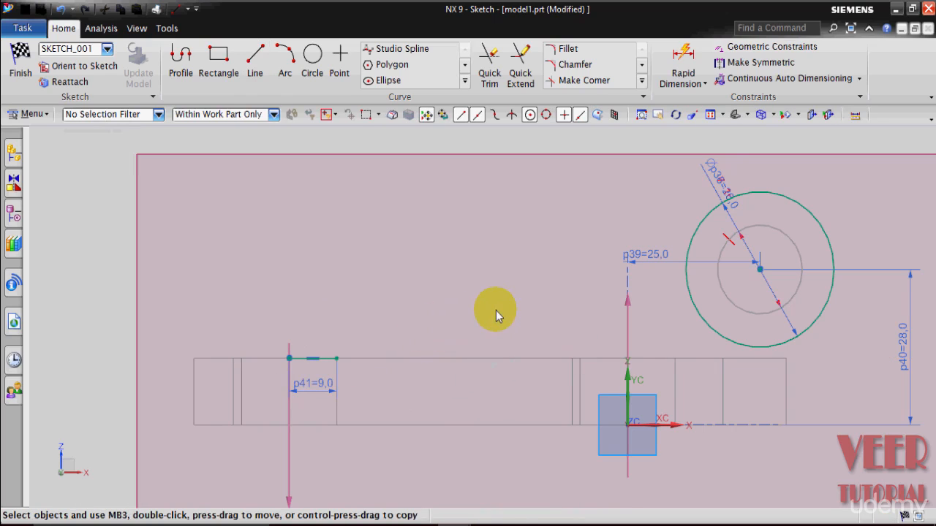
Draw a line from the short line's end tangent to the 28 mm circle.
{"action": "scroll", "coordinate": [398, 327], "scroll_direction": "down", "scroll_amount": 1}
{"action": "scroll", "coordinate": [419, 321], "scroll_direction": "up", "scroll_amount": 3}
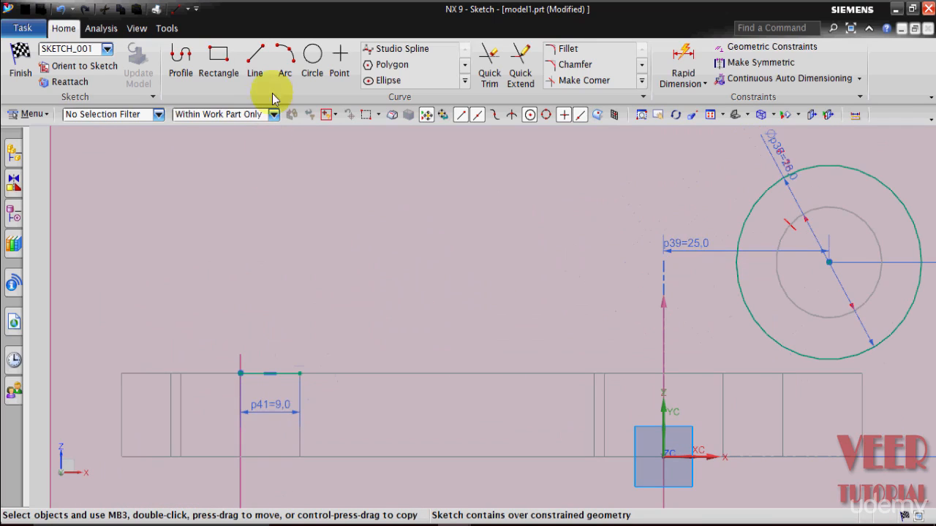
{"action": "left_click", "coordinate": [264, 81]}
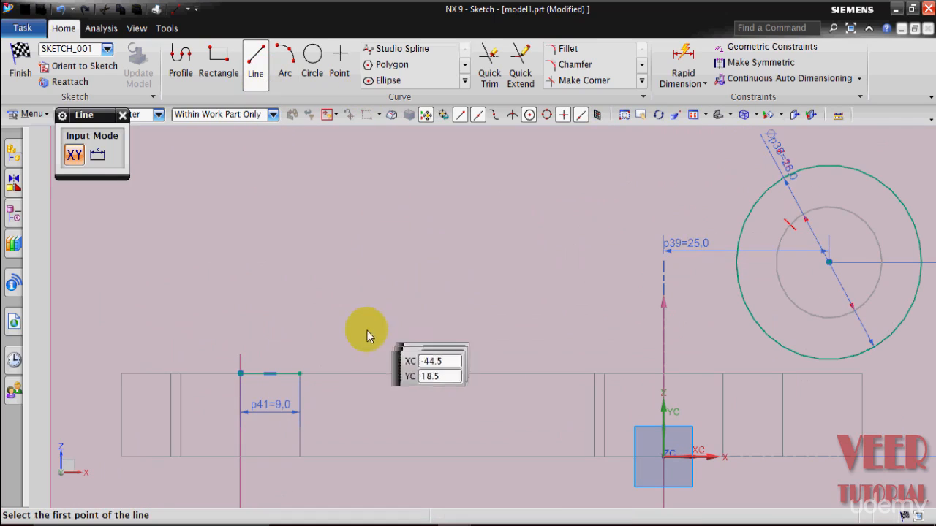
{"action": "left_click", "coordinate": [300, 374]}
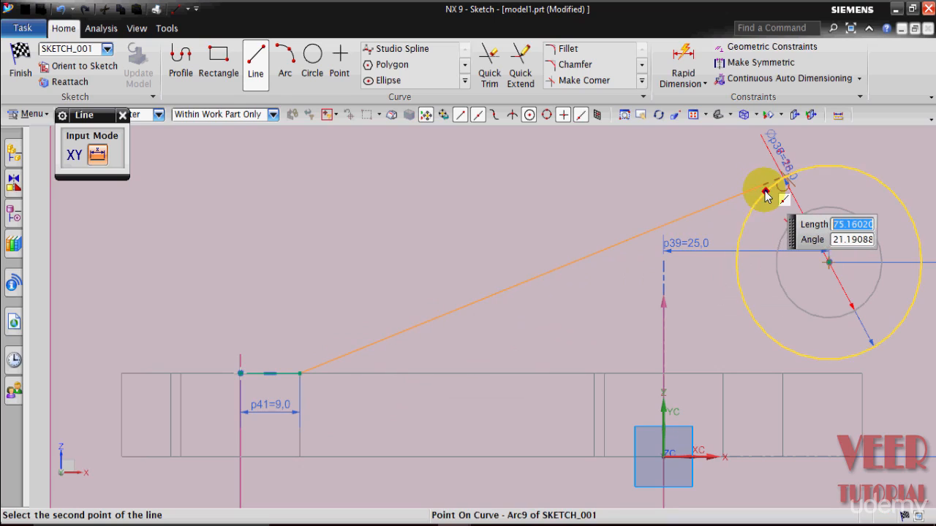
{"action": "mouse_move", "coordinate": [765, 192]}
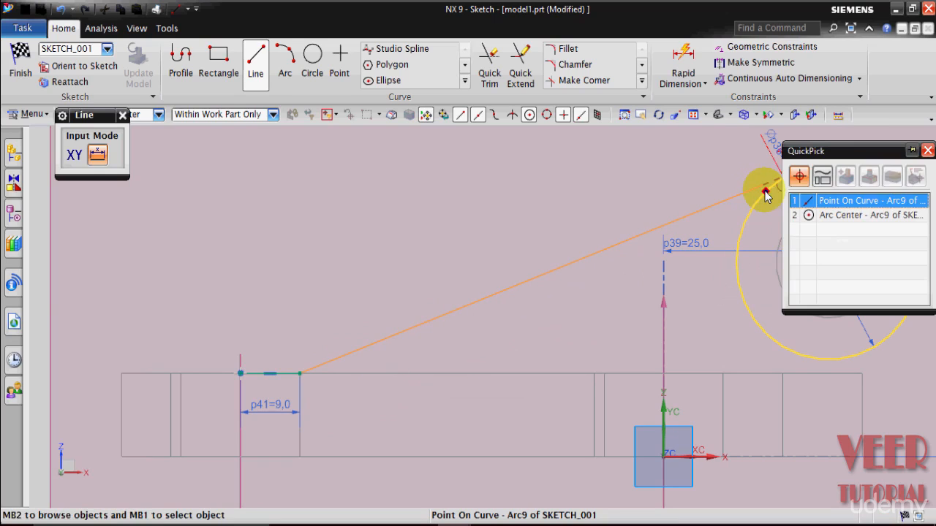
{"action": "left_click", "coordinate": [864, 203]}
{"action": "scroll", "coordinate": [578, 201], "scroll_direction": "down", "scroll_amount": 2}
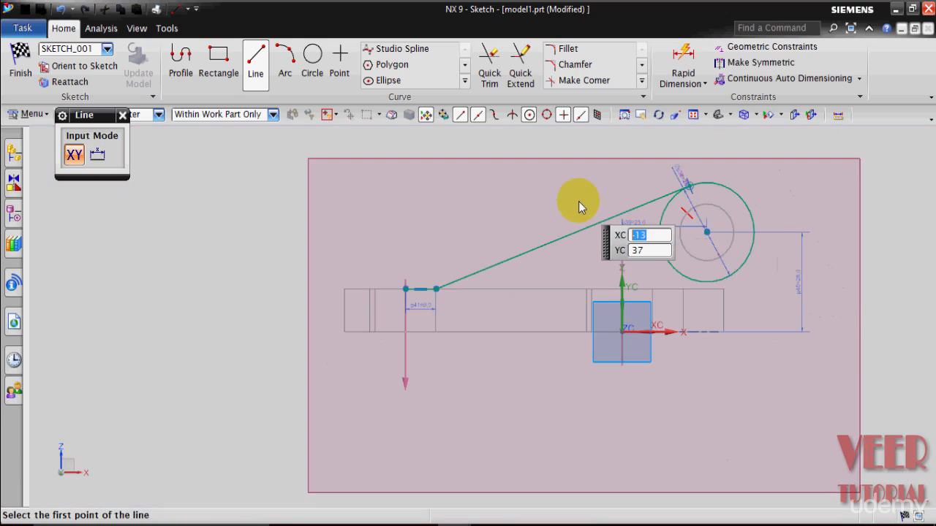
{"action": "scroll", "coordinate": [723, 259], "scroll_direction": "up", "scroll_amount": 1}
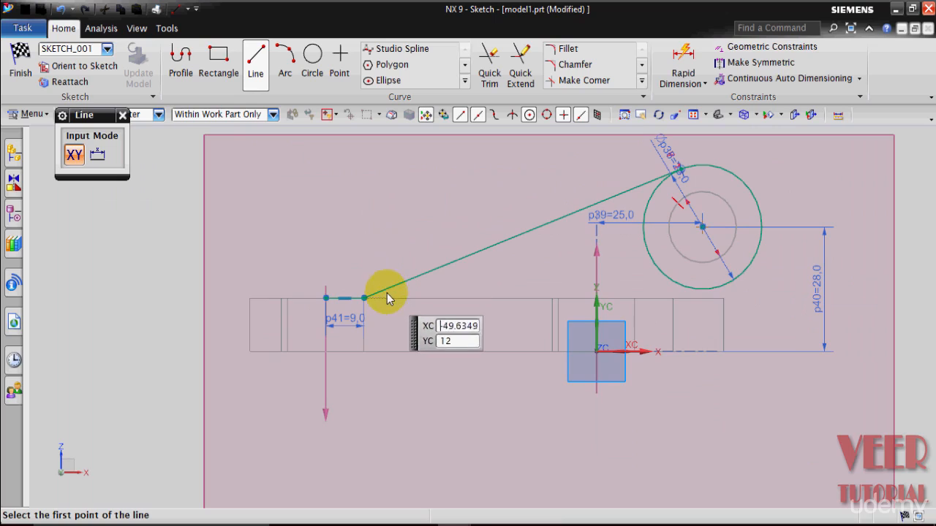
{"action": "key", "text": "Escape"}
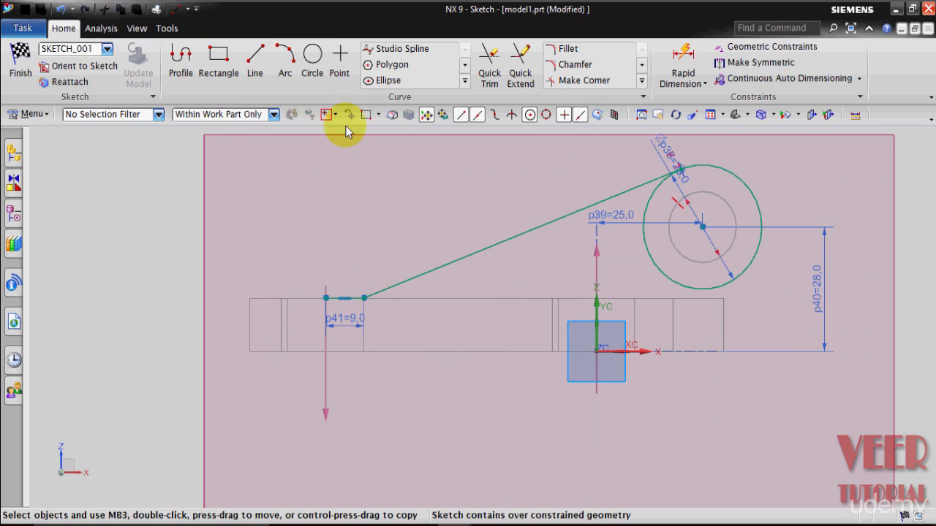
Draw a horizontal line about 88.5 mm long along the base's top edge from the short line's end.
{"action": "left_click", "coordinate": [254, 65]}
{"action": "left_click", "coordinate": [364, 297]}
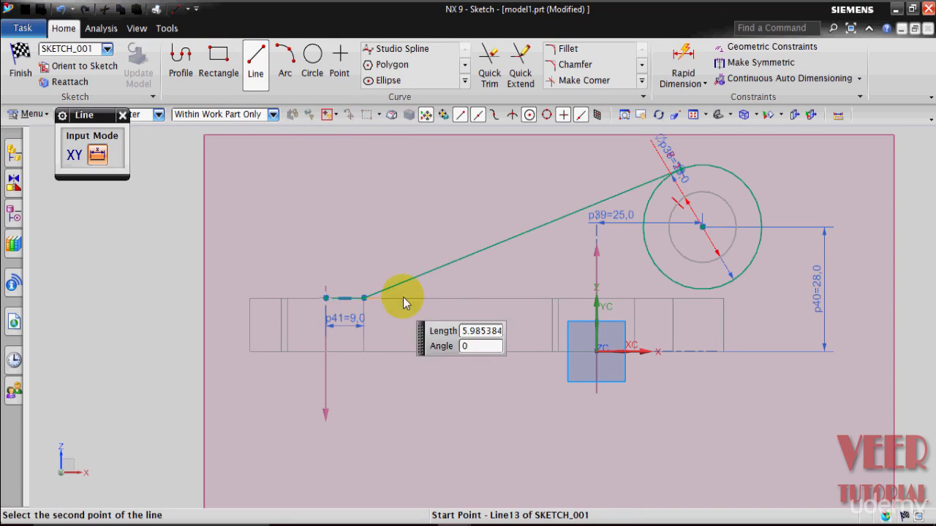
{"action": "scroll", "coordinate": [735, 310], "scroll_direction": "up", "scroll_amount": 1}
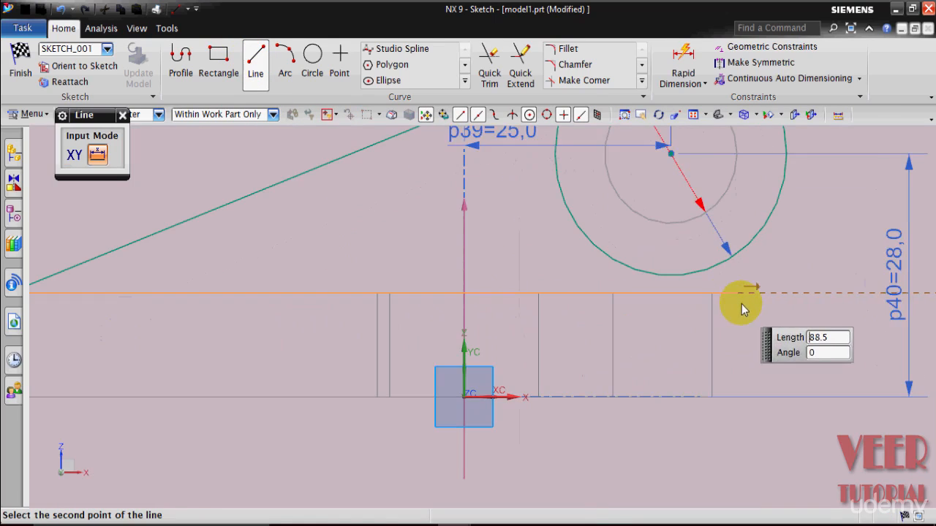
{"action": "left_click", "coordinate": [711, 295]}
{"action": "scroll", "coordinate": [742, 350], "scroll_direction": "down", "scroll_amount": 2}
{"action": "scroll", "coordinate": [791, 186], "scroll_direction": "up", "scroll_amount": 1}
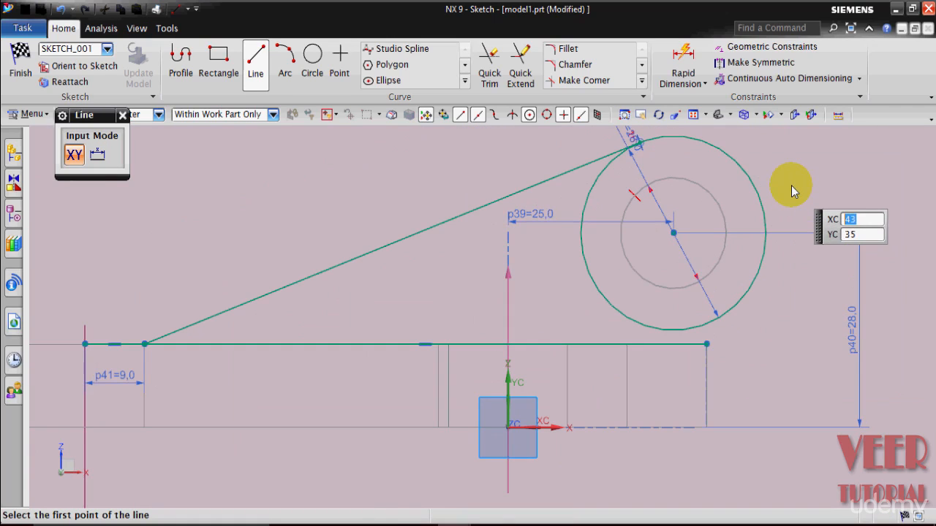
{"action": "scroll", "coordinate": [775, 343], "scroll_direction": "up", "scroll_amount": 3}
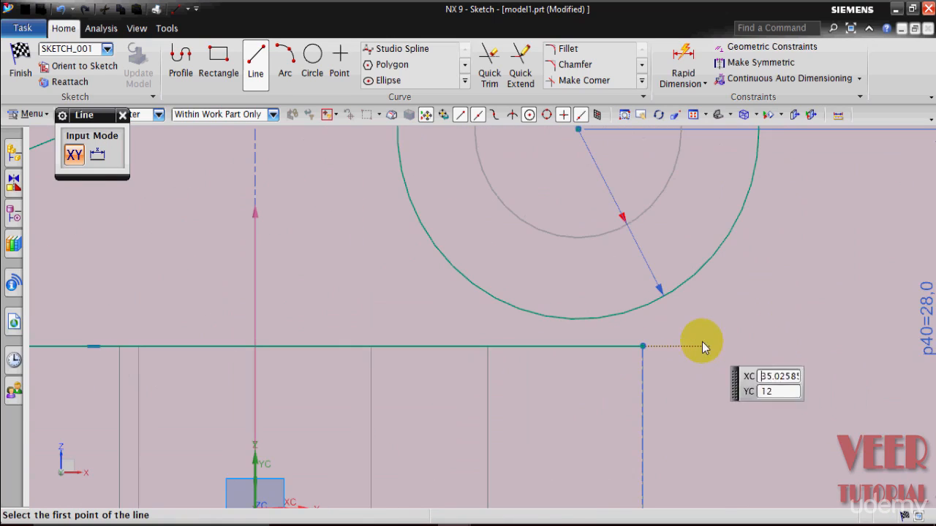
Draw a short vertical line upward from the long line's right end toward the circle.
{"action": "left_click", "coordinate": [643, 347]}
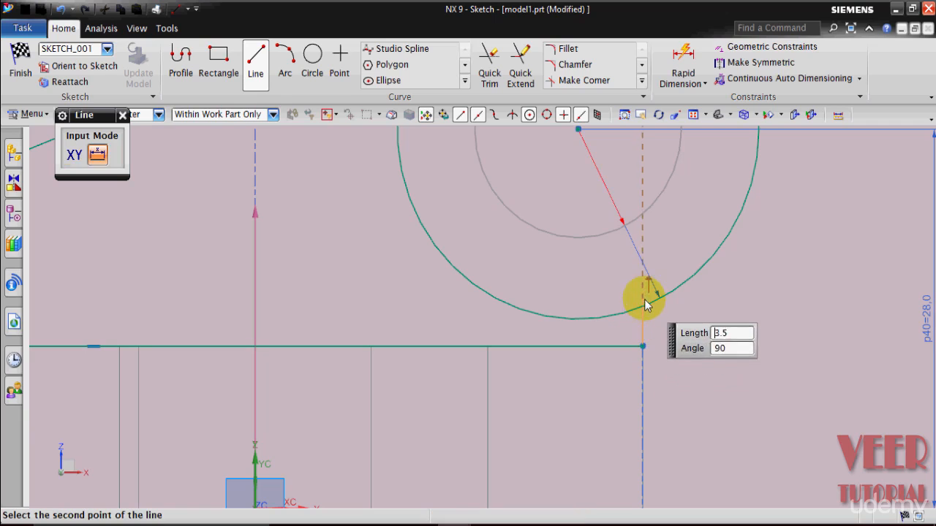
{"action": "left_click", "coordinate": [645, 272]}
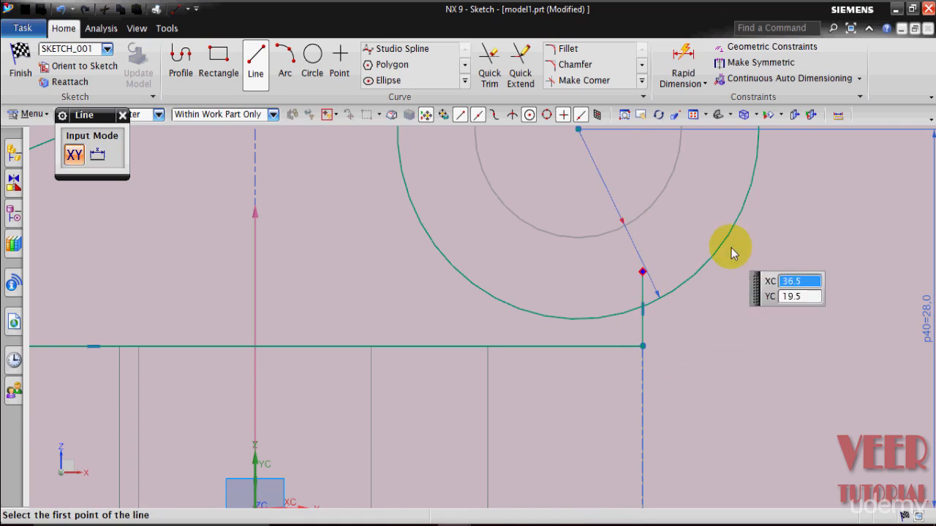
{"action": "key", "text": "Escape"}
{"action": "scroll", "coordinate": [788, 324], "scroll_direction": "down", "scroll_amount": 3}
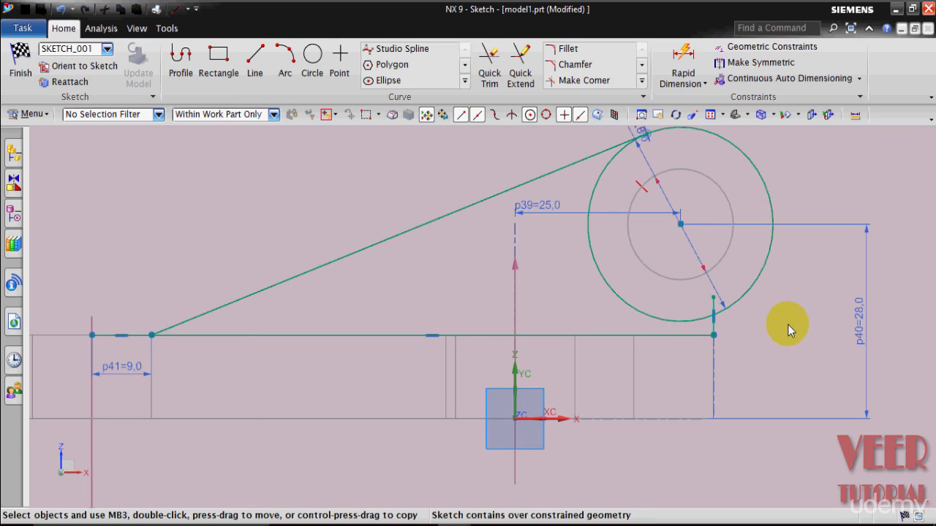
{"action": "scroll", "coordinate": [788, 324], "scroll_direction": "down", "scroll_amount": 1}
{"action": "scroll", "coordinate": [388, 276], "scroll_direction": "up", "scroll_amount": 1}
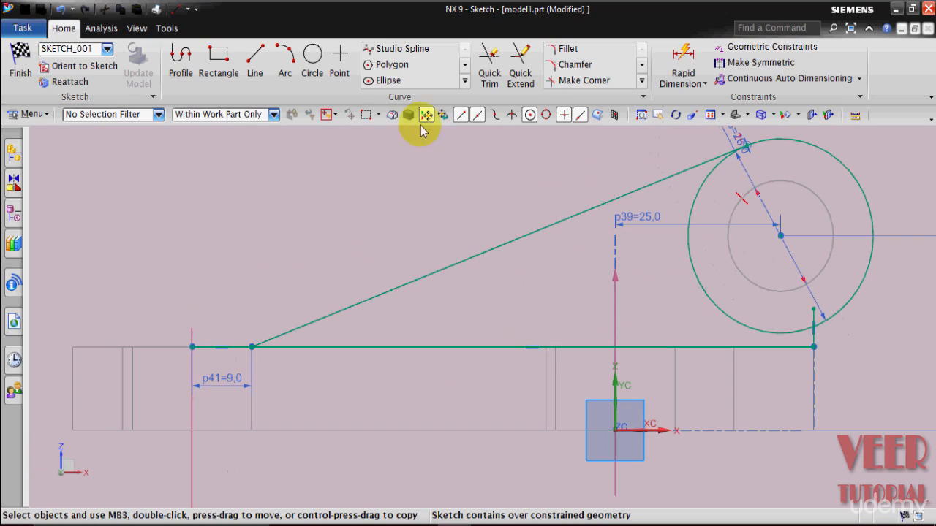
Trim away the short 9 mm line on the base's top edge with Quick Trim.
{"action": "left_click", "coordinate": [490, 85]}
{"action": "scroll", "coordinate": [168, 351], "scroll_direction": "up", "scroll_amount": 4}
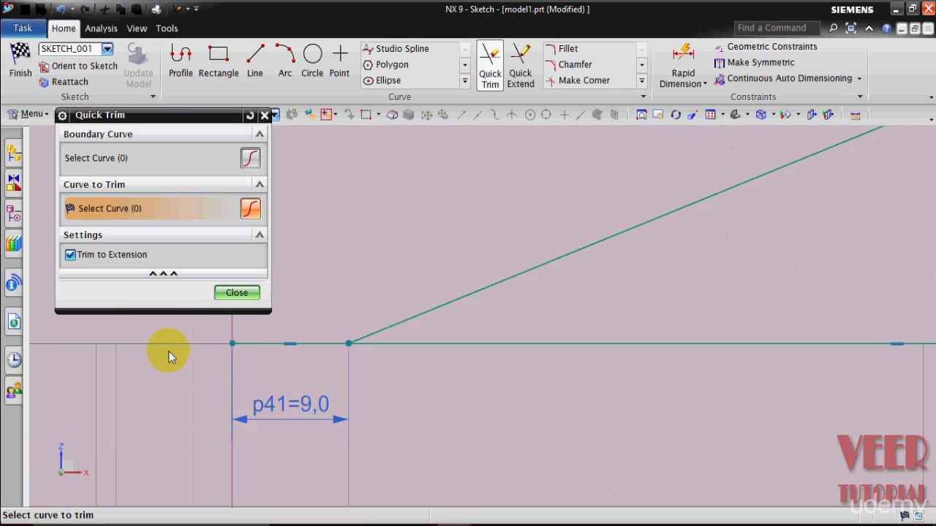
{"action": "left_click", "coordinate": [368, 323]}
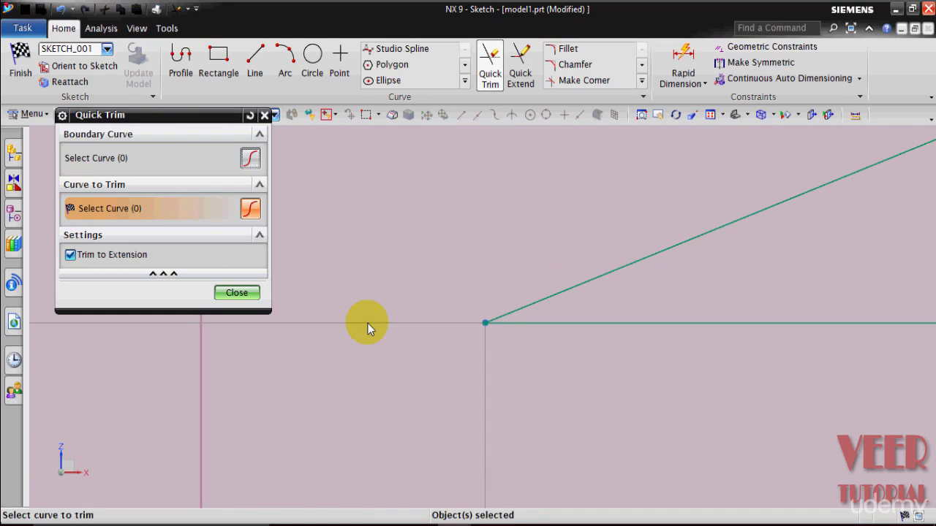
Trim the vertical line's excess and the circle's inner arc with Quick Trim to close the lug profile.
{"action": "scroll", "coordinate": [366, 323], "scroll_direction": "down", "scroll_amount": 3}
{"action": "scroll", "coordinate": [610, 330], "scroll_direction": "up", "scroll_amount": 5}
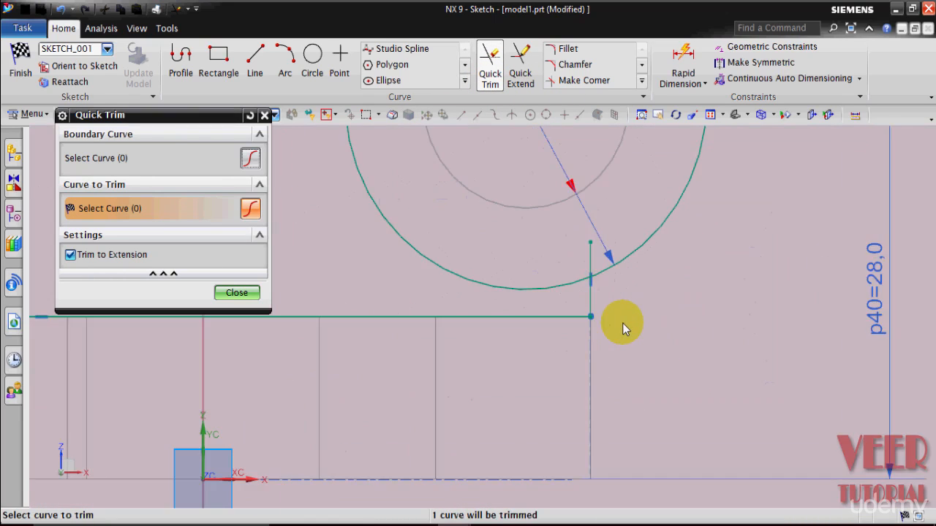
{"action": "left_click", "coordinate": [562, 212]}
{"action": "scroll", "coordinate": [673, 360], "scroll_direction": "down", "scroll_amount": 5}
{"action": "scroll", "coordinate": [674, 359], "scroll_direction": "down", "scroll_amount": 4}
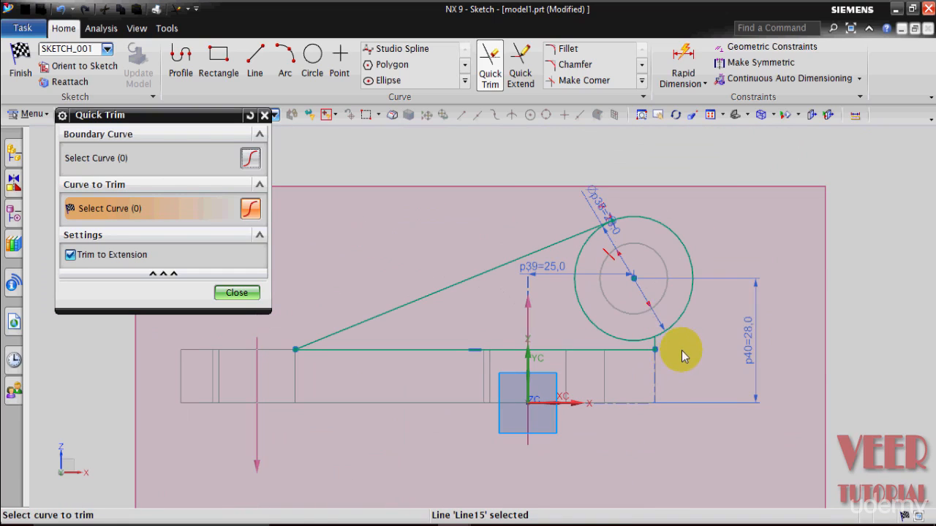
{"action": "left_click", "coordinate": [597, 326]}
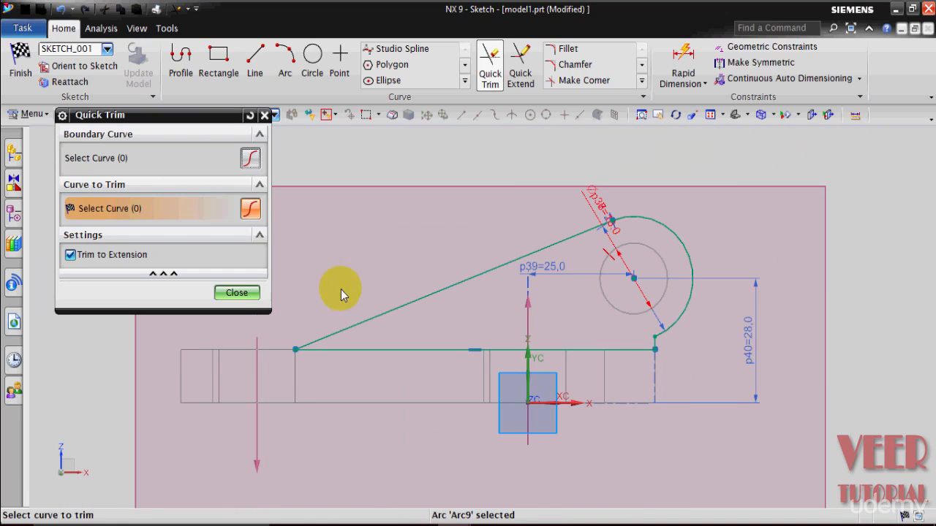
{"action": "left_click", "coordinate": [237, 293]}
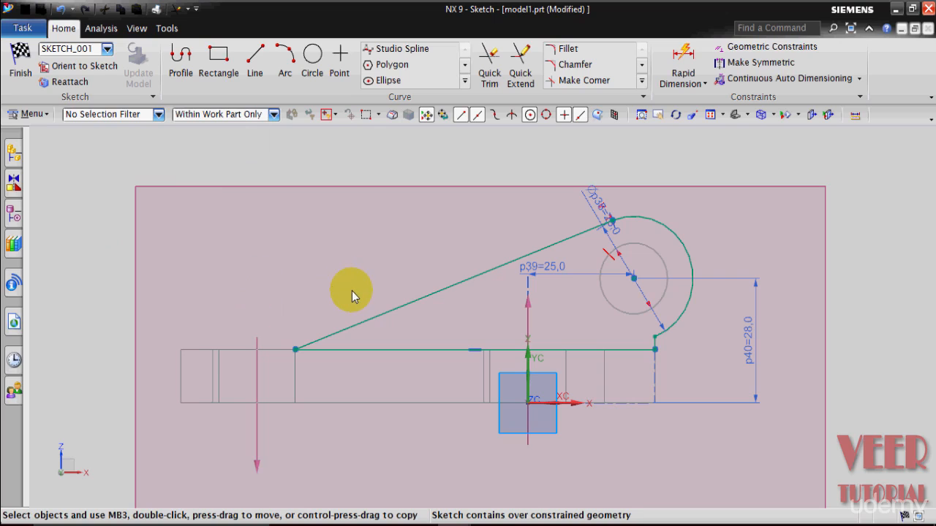
Finish the sketch and extrude the lug profile from 0 to 12 mm, uniting it with the base.
{"action": "left_click", "coordinate": [21, 62]}
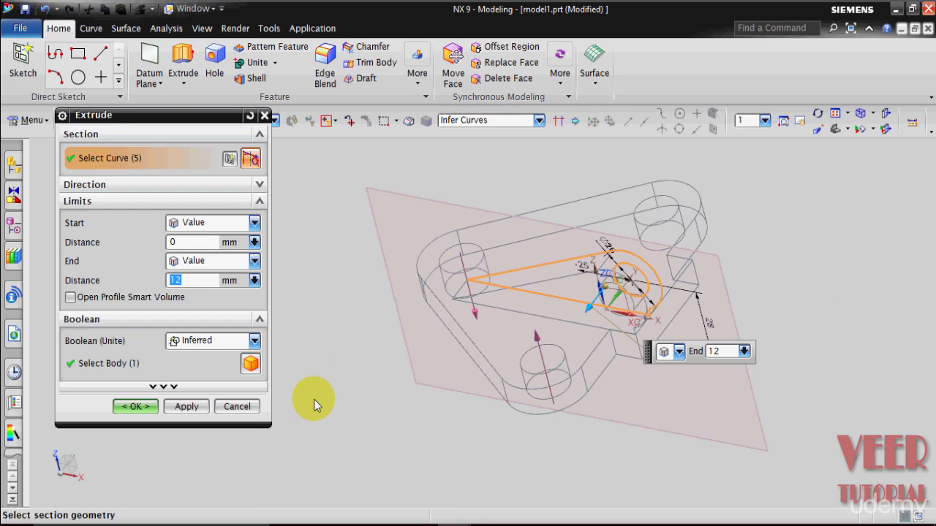
{"action": "left_click", "coordinate": [136, 406]}
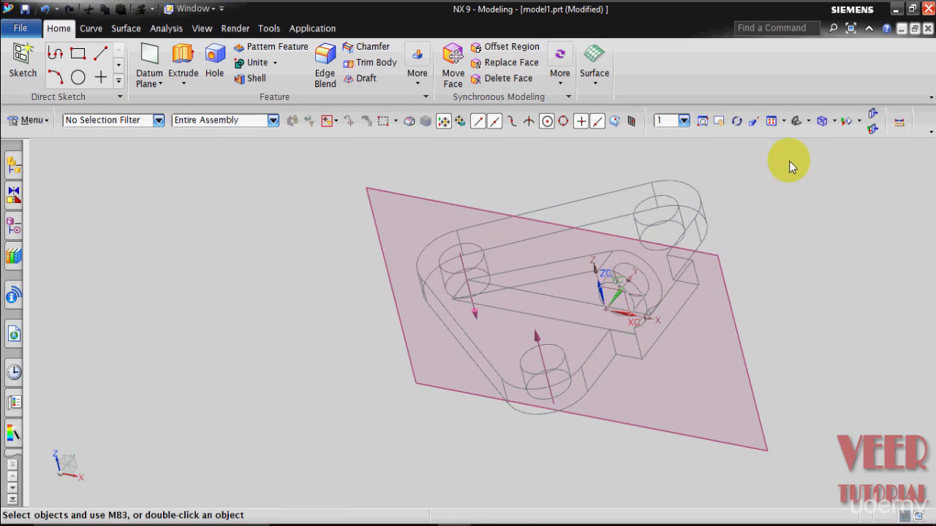
Set the display style to Shaded with Edges.
{"action": "left_click", "coordinate": [834, 121]}
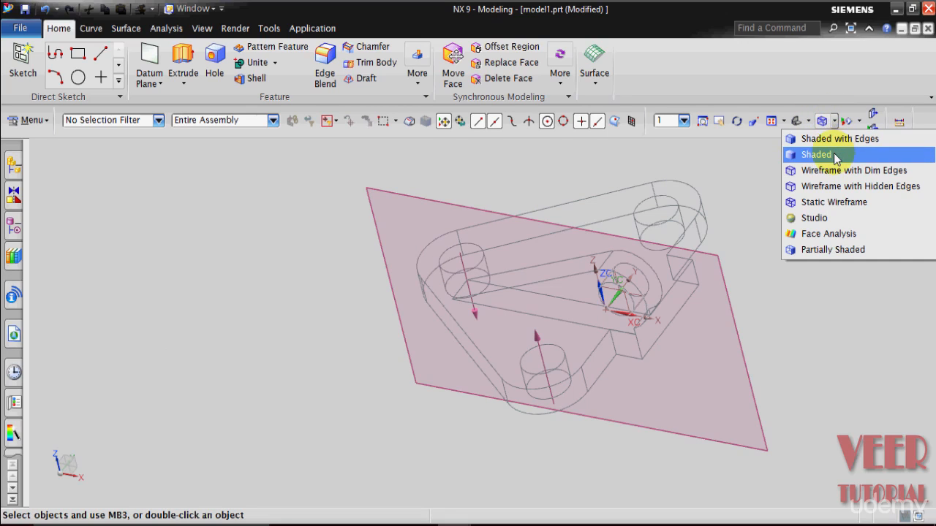
{"action": "left_click", "coordinate": [834, 157]}
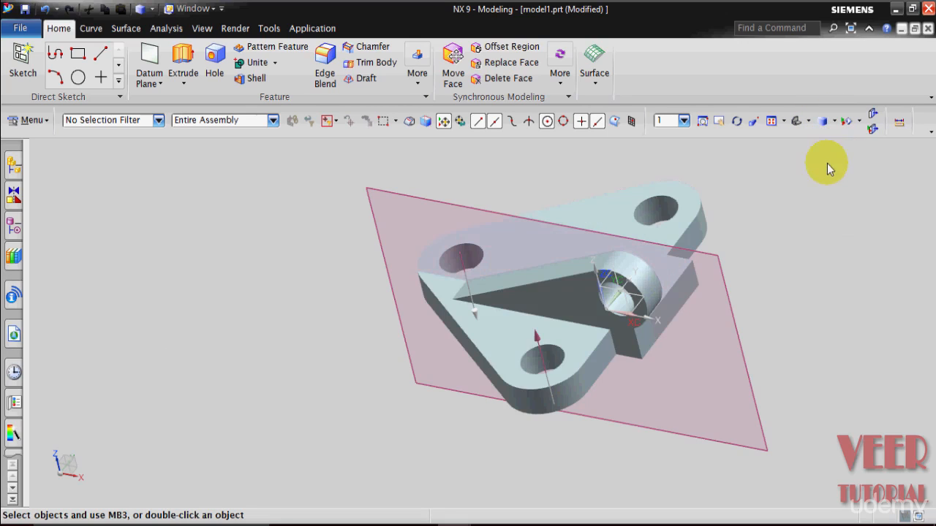
{"action": "left_click", "coordinate": [834, 121]}
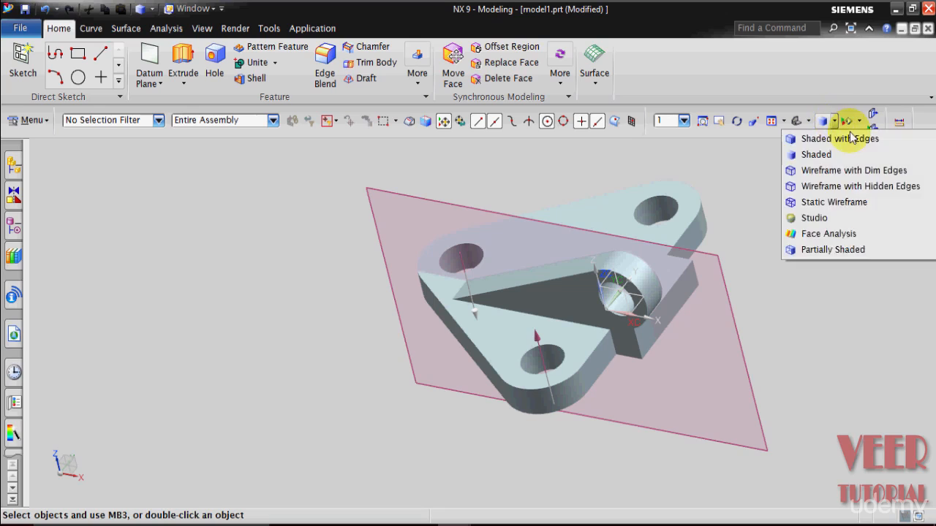
{"action": "left_click", "coordinate": [840, 139]}
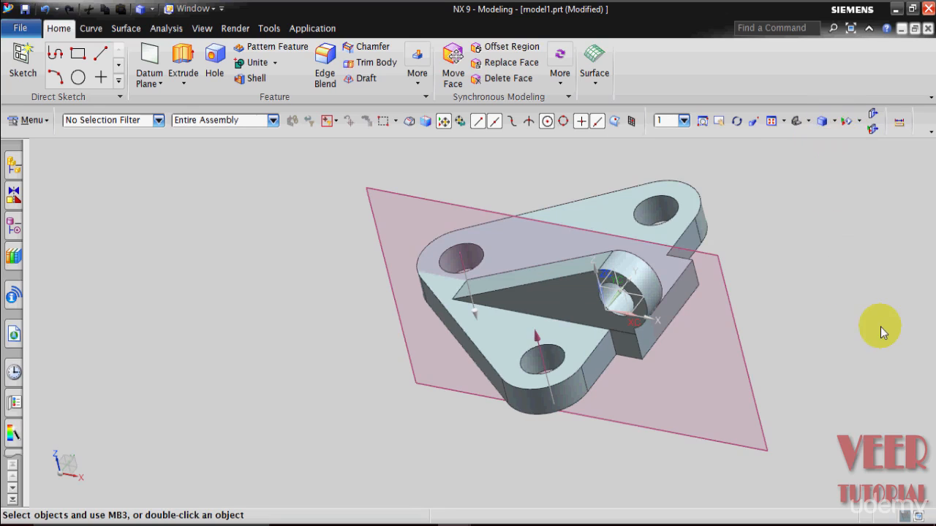
Hide the datum plane from the part navigator's model history.
{"action": "scroll", "coordinate": [870, 339], "scroll_direction": "down", "scroll_amount": 1}
{"action": "scroll", "coordinate": [885, 334], "scroll_direction": "up", "scroll_amount": 1}
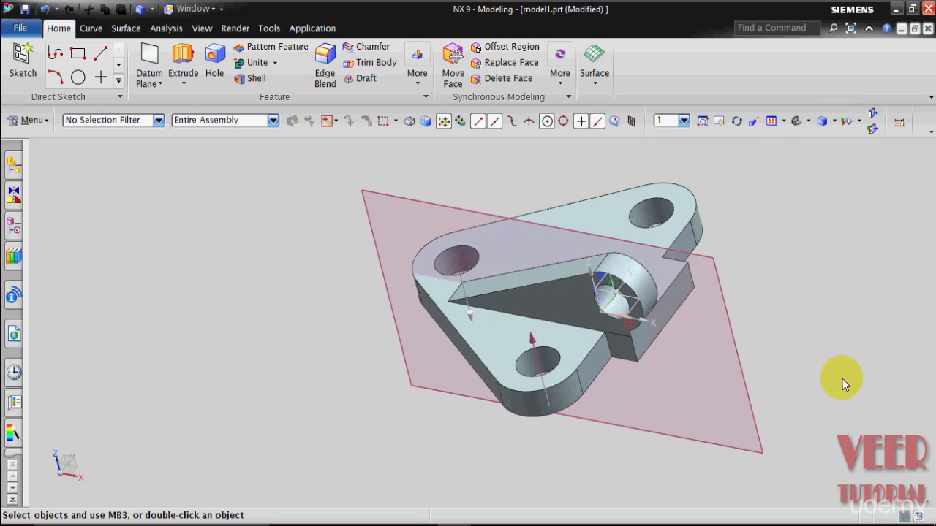
{"action": "left_click", "coordinate": [14, 228]}
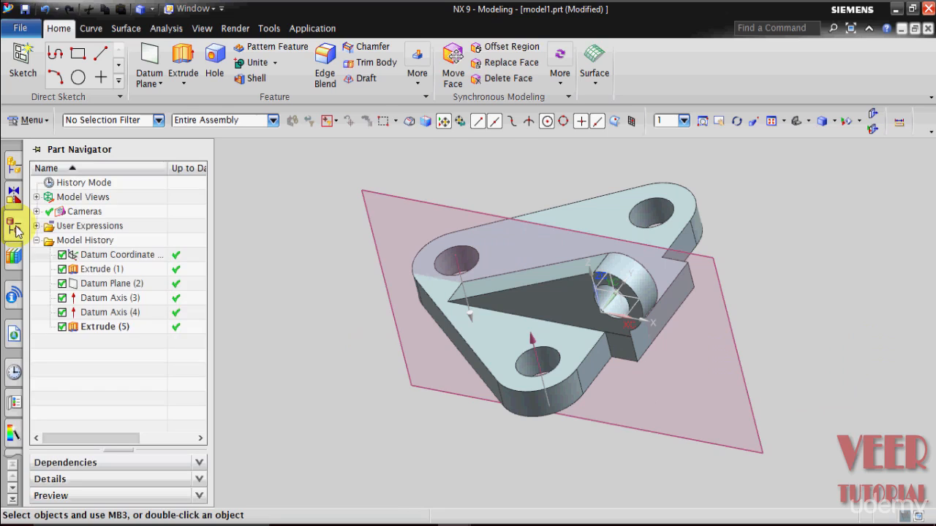
{"action": "left_click", "coordinate": [108, 313]}
{"action": "left_click", "coordinate": [124, 285]}
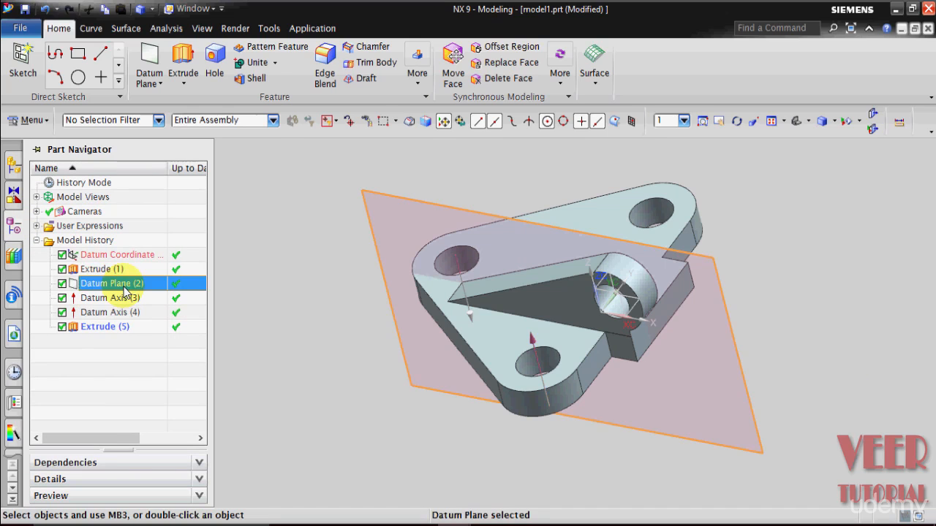
{"action": "right_click", "coordinate": [124, 285]}
{"action": "left_click", "coordinate": [149, 8]}
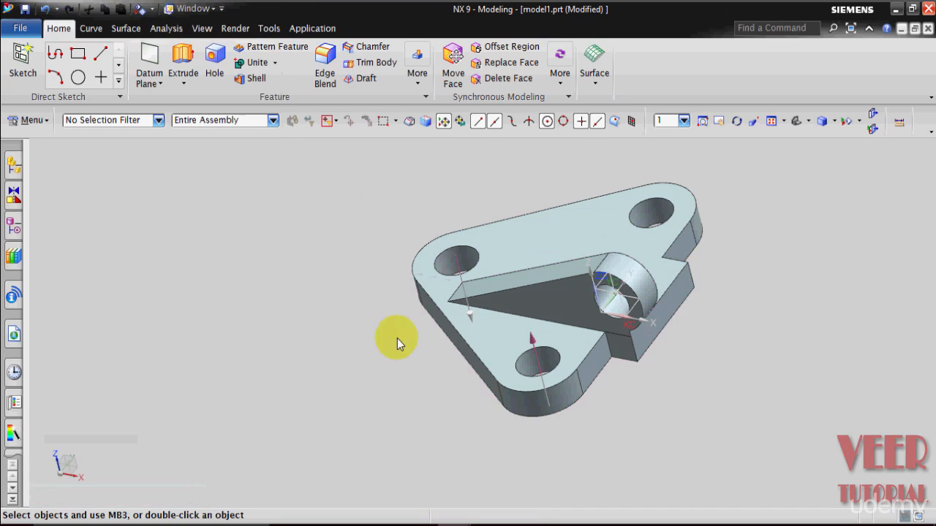
Mirror the lug extrude feature about the XZ plane of the datum coordinate system.
{"action": "middle_click_drag", "start_coordinate": [804, 309], "coordinate": [778, 338]}
{"action": "left_click", "coordinate": [465, 282]}
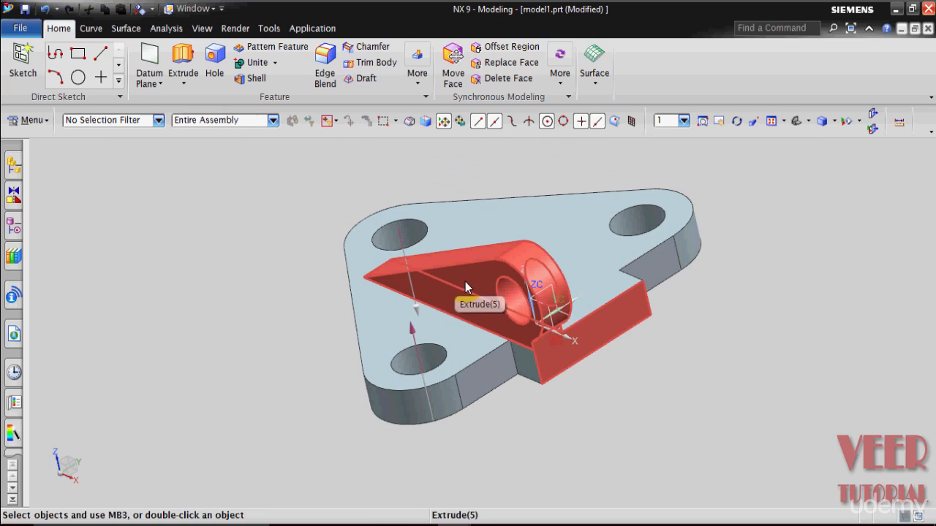
{"action": "scroll", "coordinate": [638, 346], "scroll_direction": "down", "scroll_amount": 2}
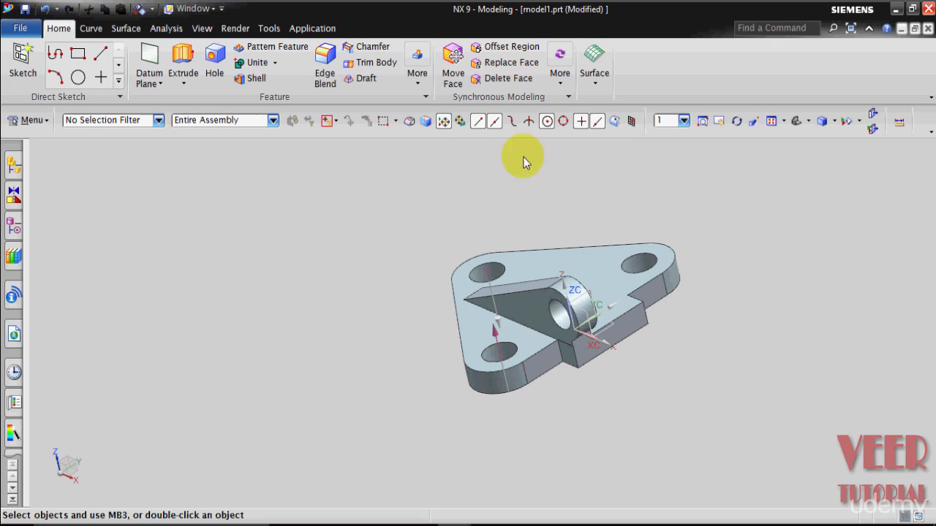
{"action": "left_click", "coordinate": [414, 81]}
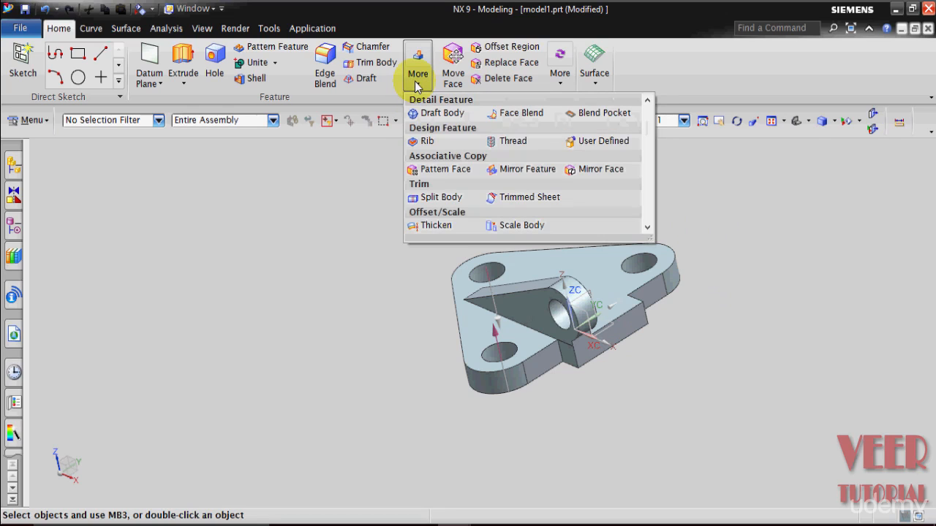
{"action": "left_click", "coordinate": [516, 175]}
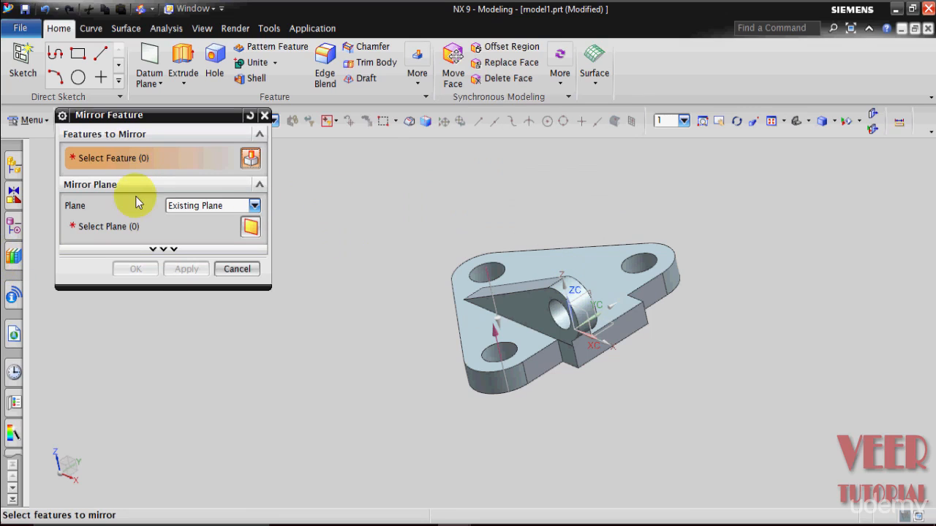
{"action": "left_click_drag", "start_coordinate": [121, 117], "coordinate": [222, 127]}
{"action": "left_click", "coordinate": [13, 227]}
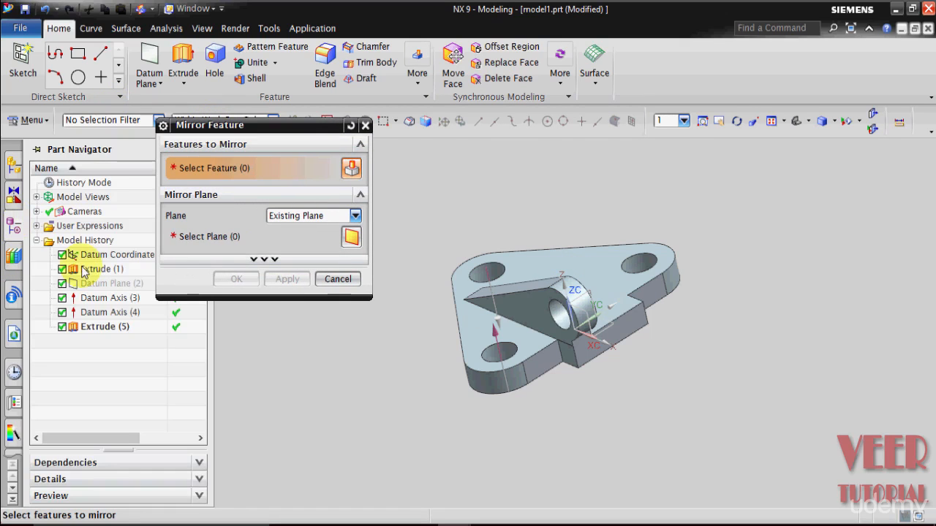
{"action": "left_click", "coordinate": [108, 329]}
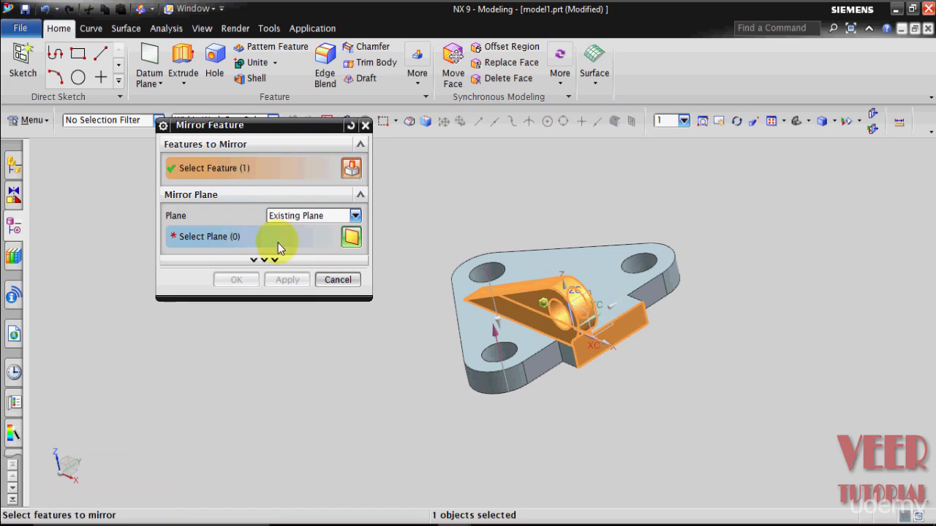
{"action": "left_click", "coordinate": [237, 238]}
{"action": "scroll", "coordinate": [643, 322], "scroll_direction": "up", "scroll_amount": 5}
{"action": "scroll", "coordinate": [643, 315], "scroll_direction": "up", "scroll_amount": 3}
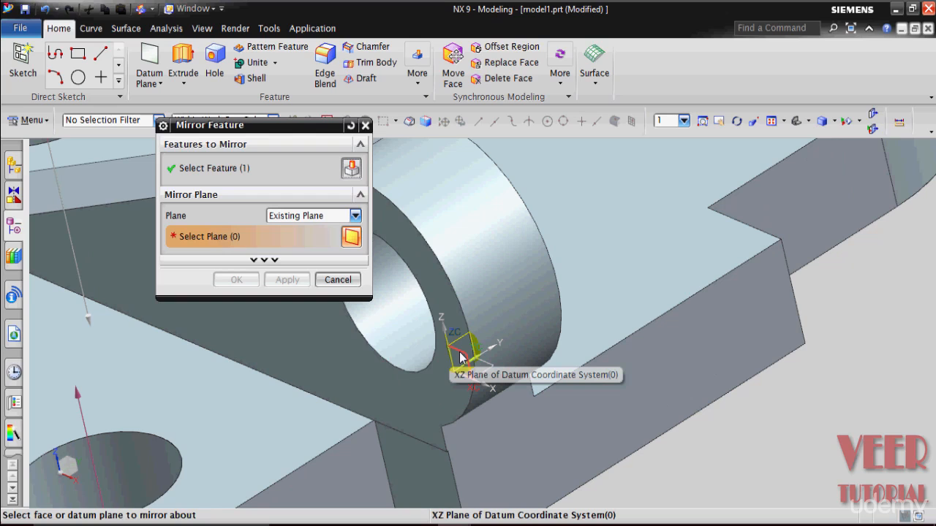
{"action": "mouse_move", "coordinate": [460, 356]}
{"action": "left_click", "coordinate": [535, 361]}
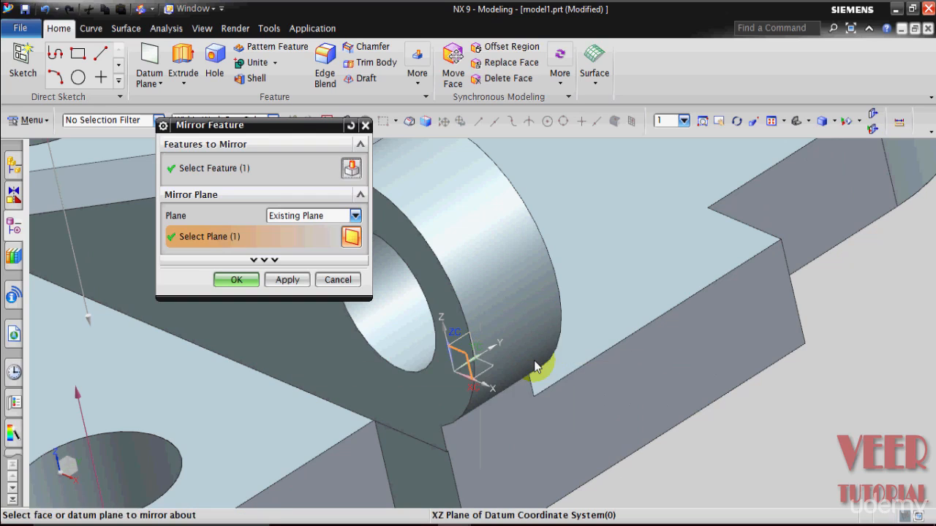
{"action": "scroll", "coordinate": [534, 361], "scroll_direction": "down", "scroll_amount": 4}
{"action": "middle_click_drag", "start_coordinate": [711, 349], "coordinate": [700, 410]}
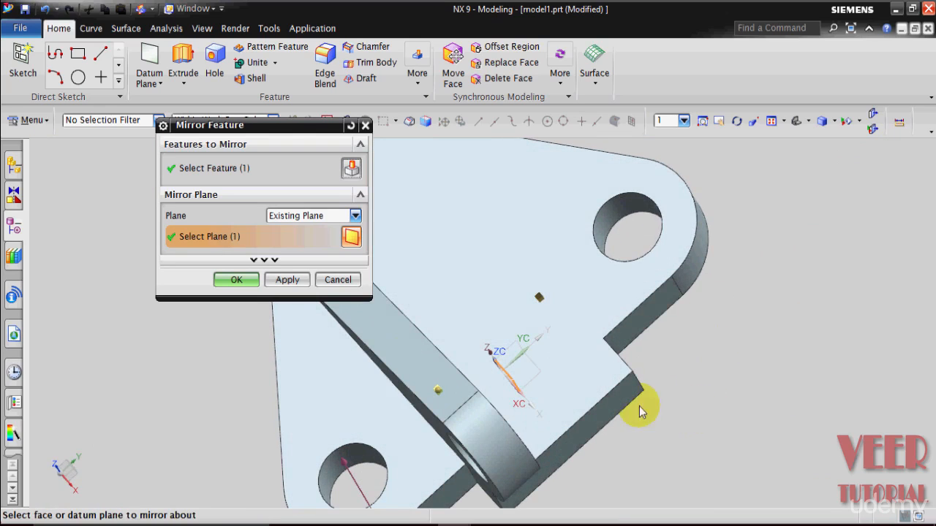
{"action": "left_click", "coordinate": [239, 281]}
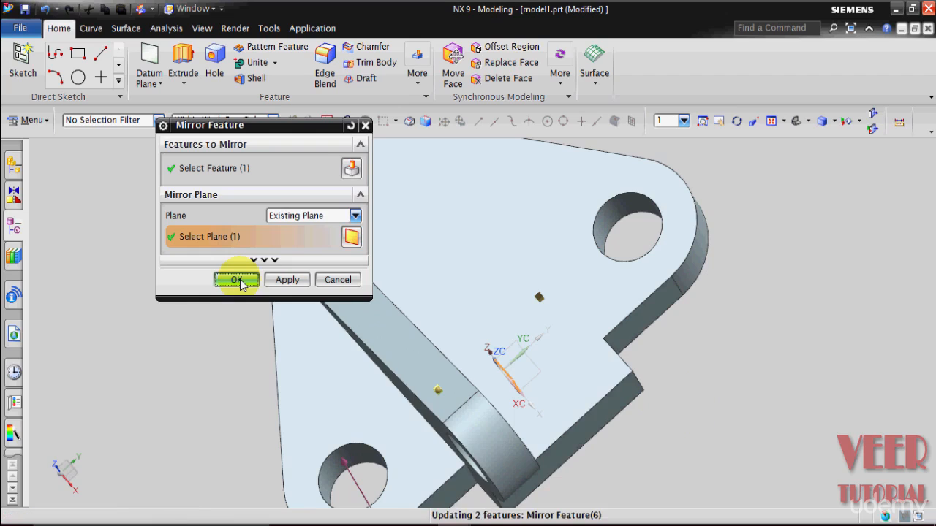
{"action": "scroll", "coordinate": [179, 395], "scroll_direction": "down", "scroll_amount": 1}
{"action": "middle_click_drag", "start_coordinate": [180, 390], "coordinate": [222, 359]}
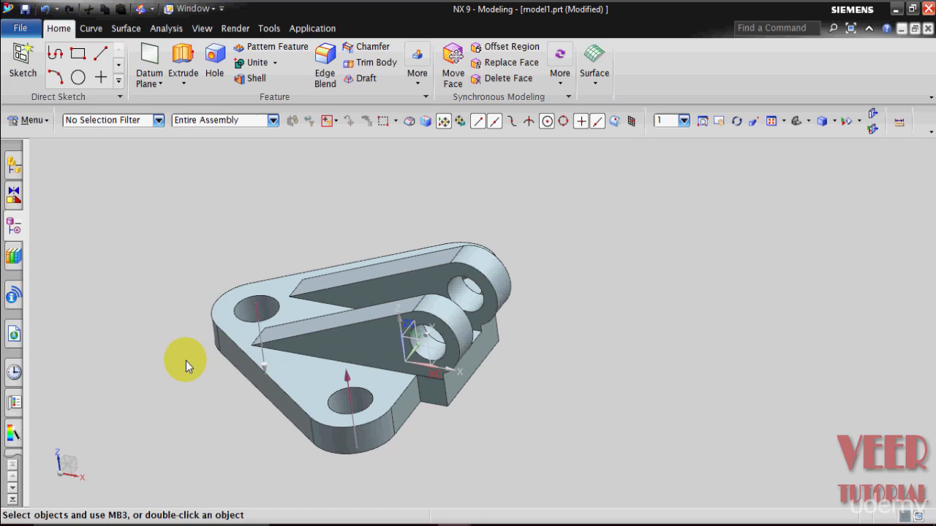
{"action": "middle_click_drag", "start_coordinate": [185, 361], "coordinate": [174, 353]}
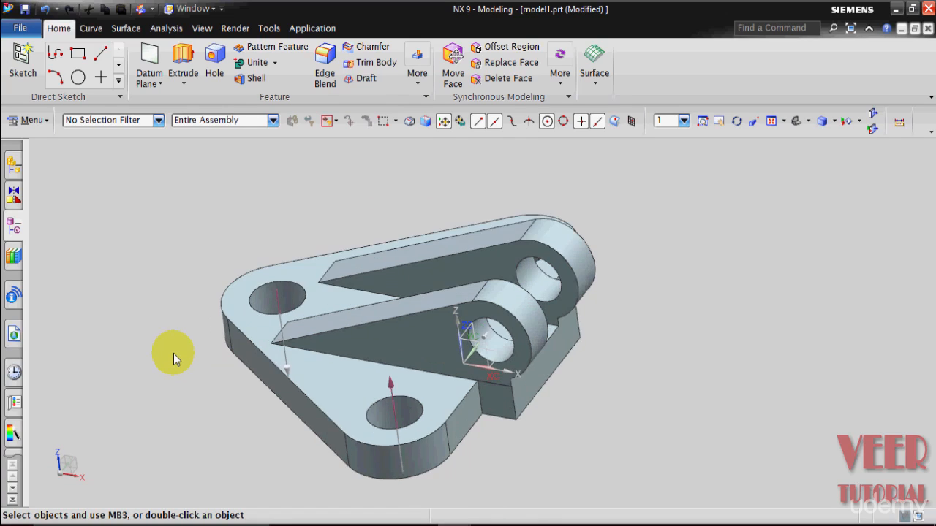